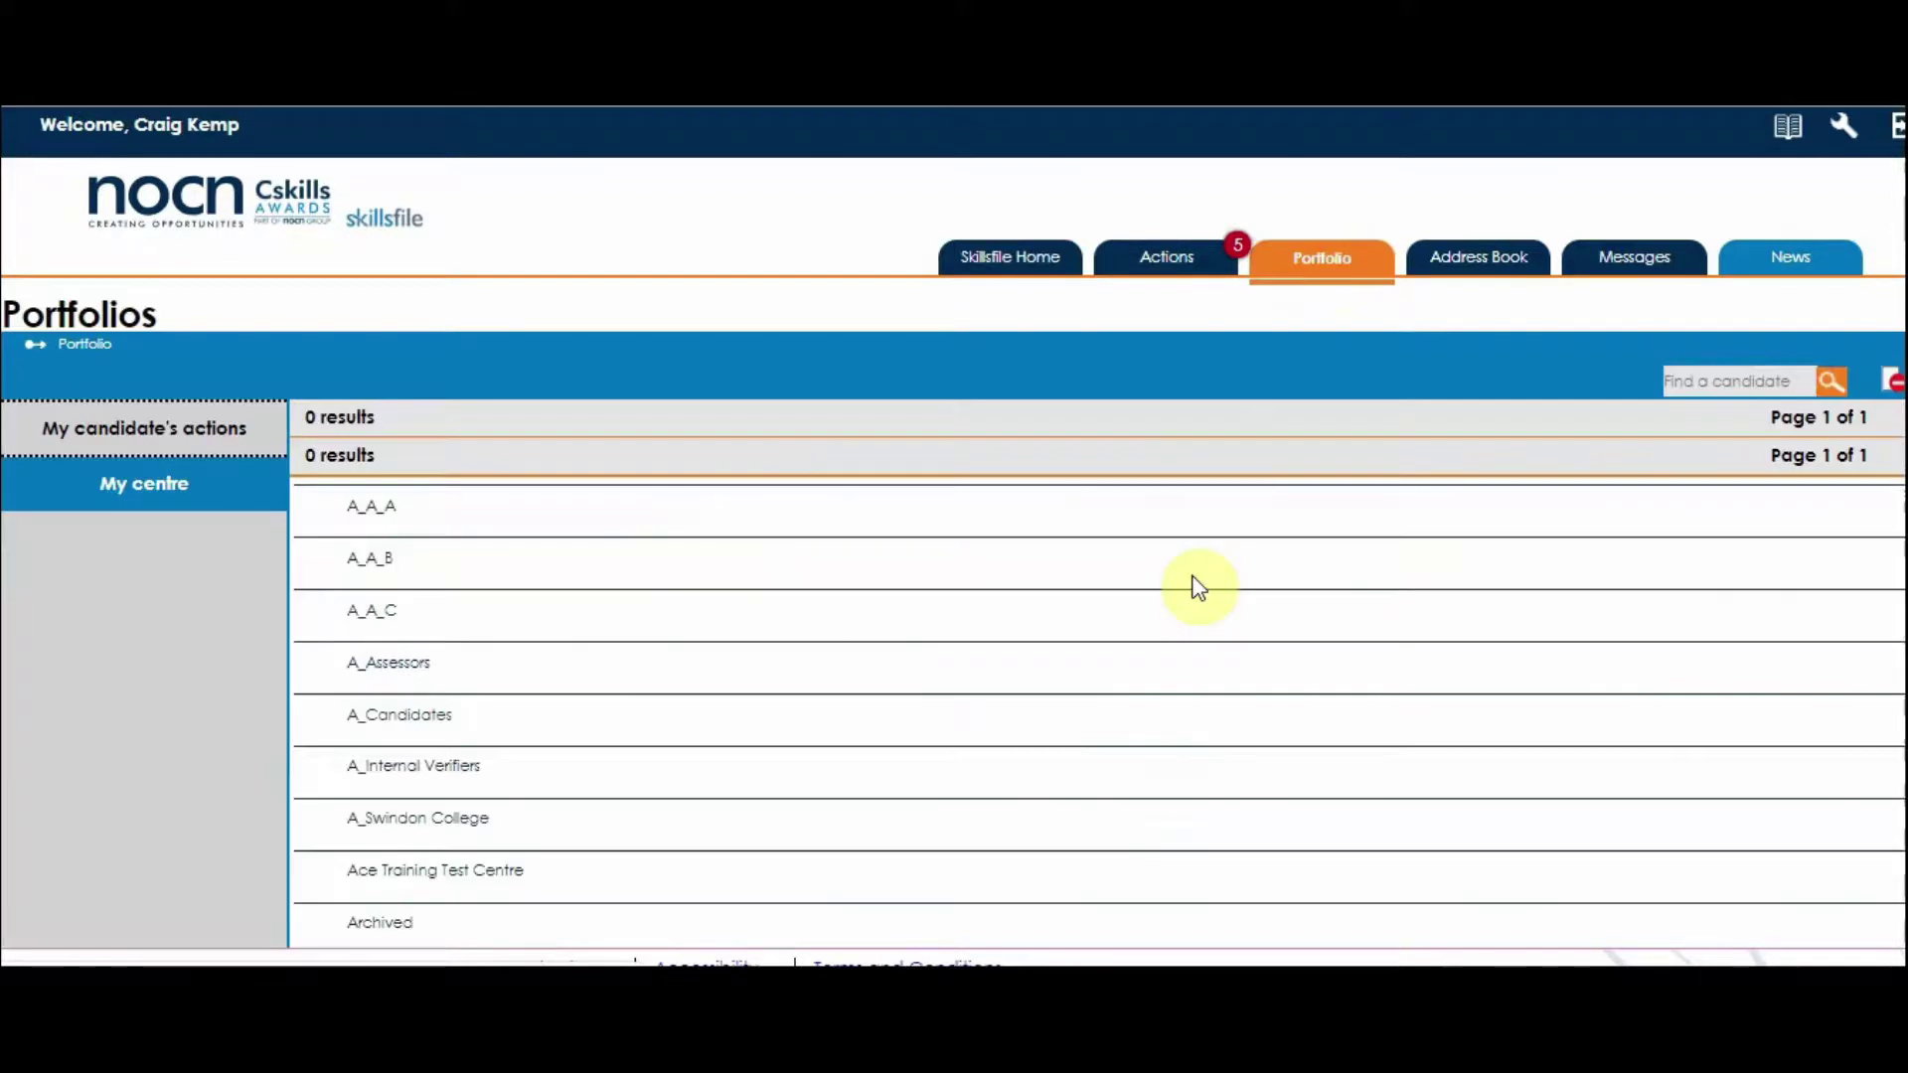
# - Open the portfolio of the candidate listed under My candidate's actions and review the progress of the qualification and its units
pyautogui.click(176, 440)
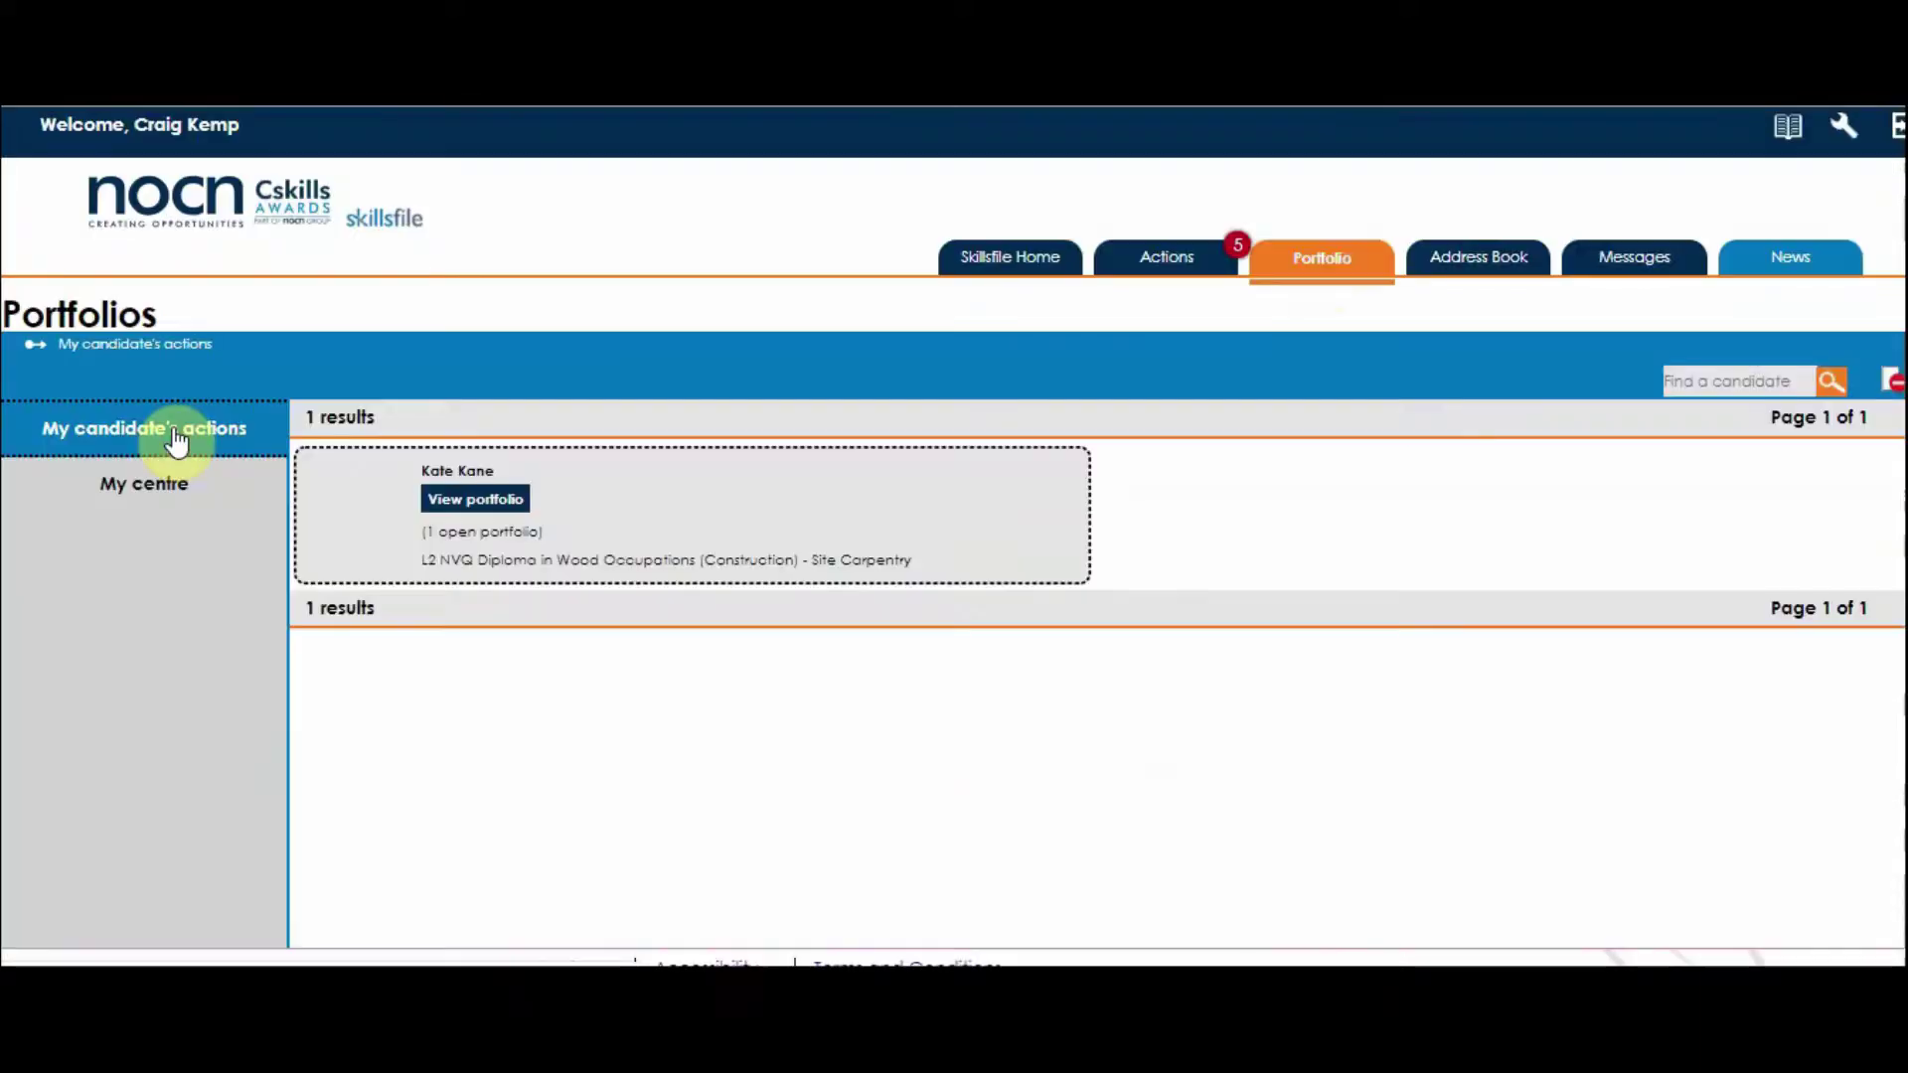
pyautogui.click(493, 504)
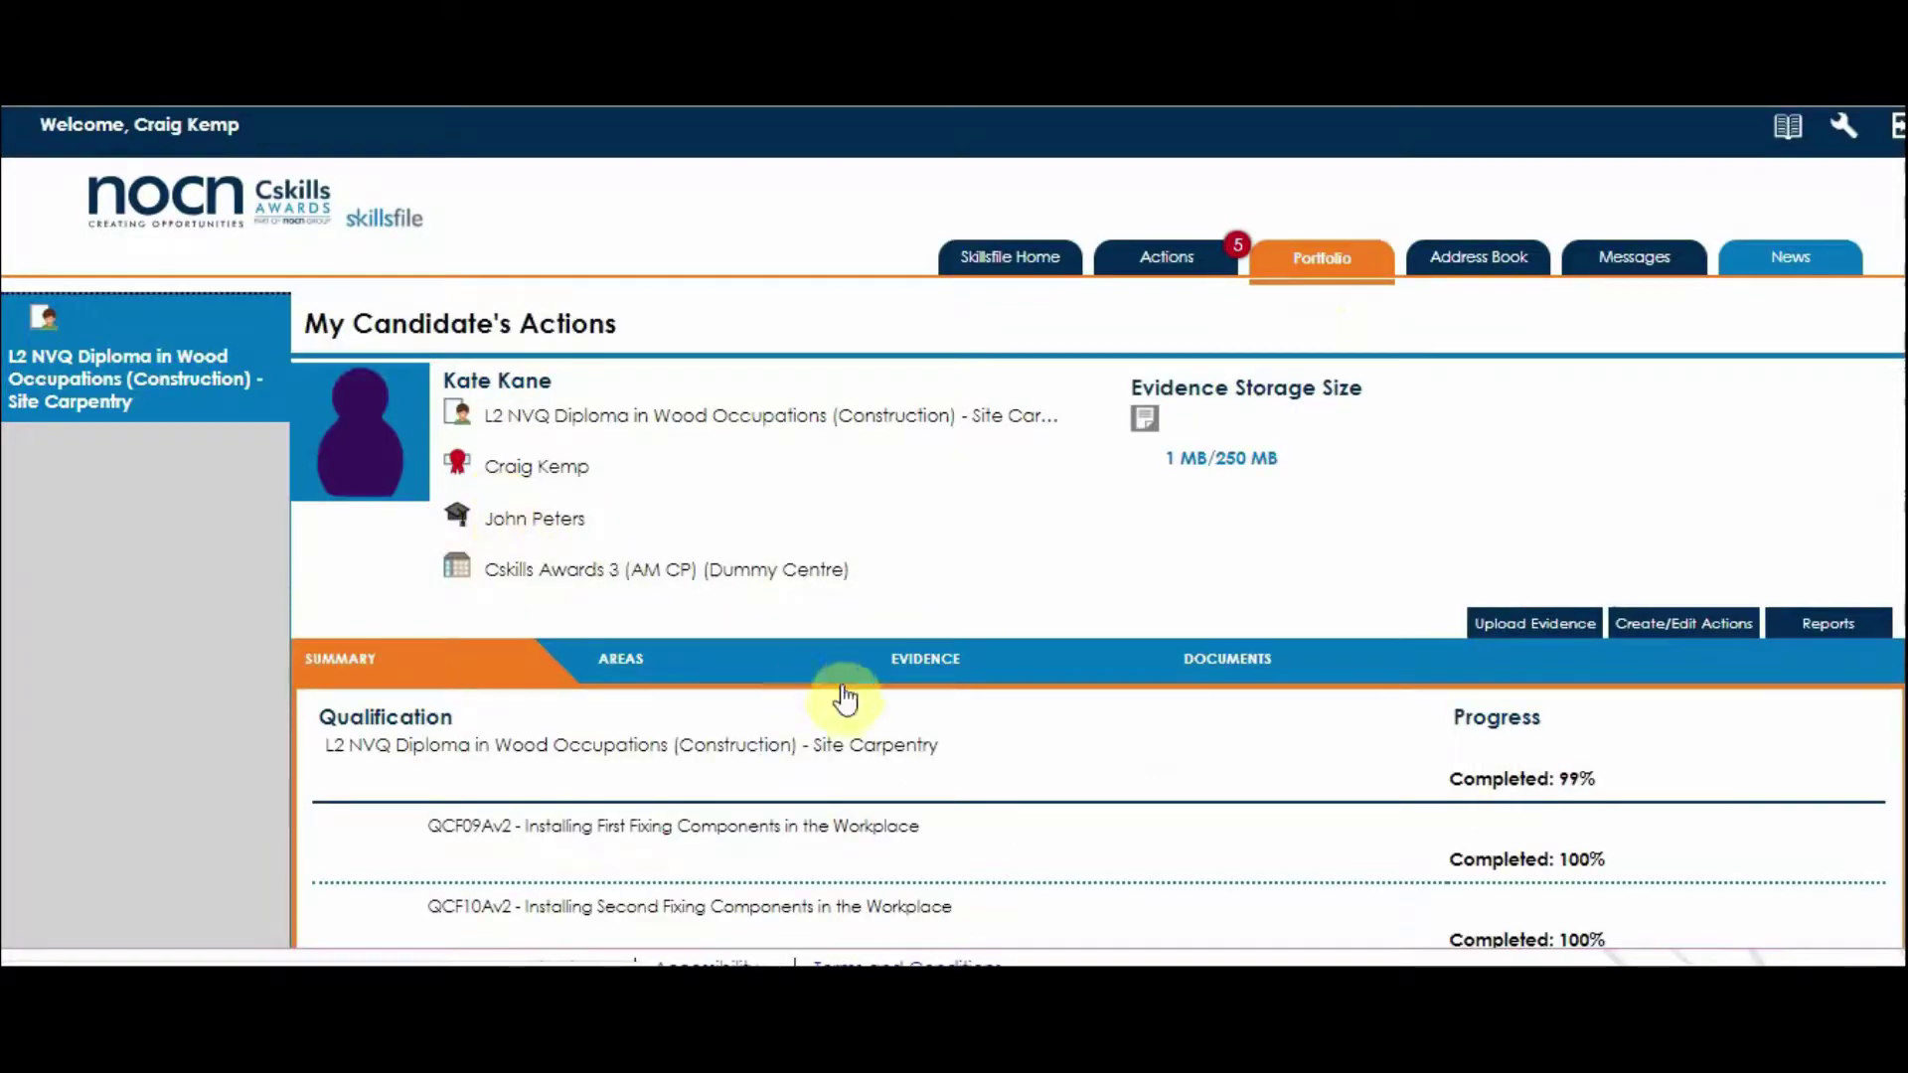
pyautogui.scroll(-4, 1209, 749)
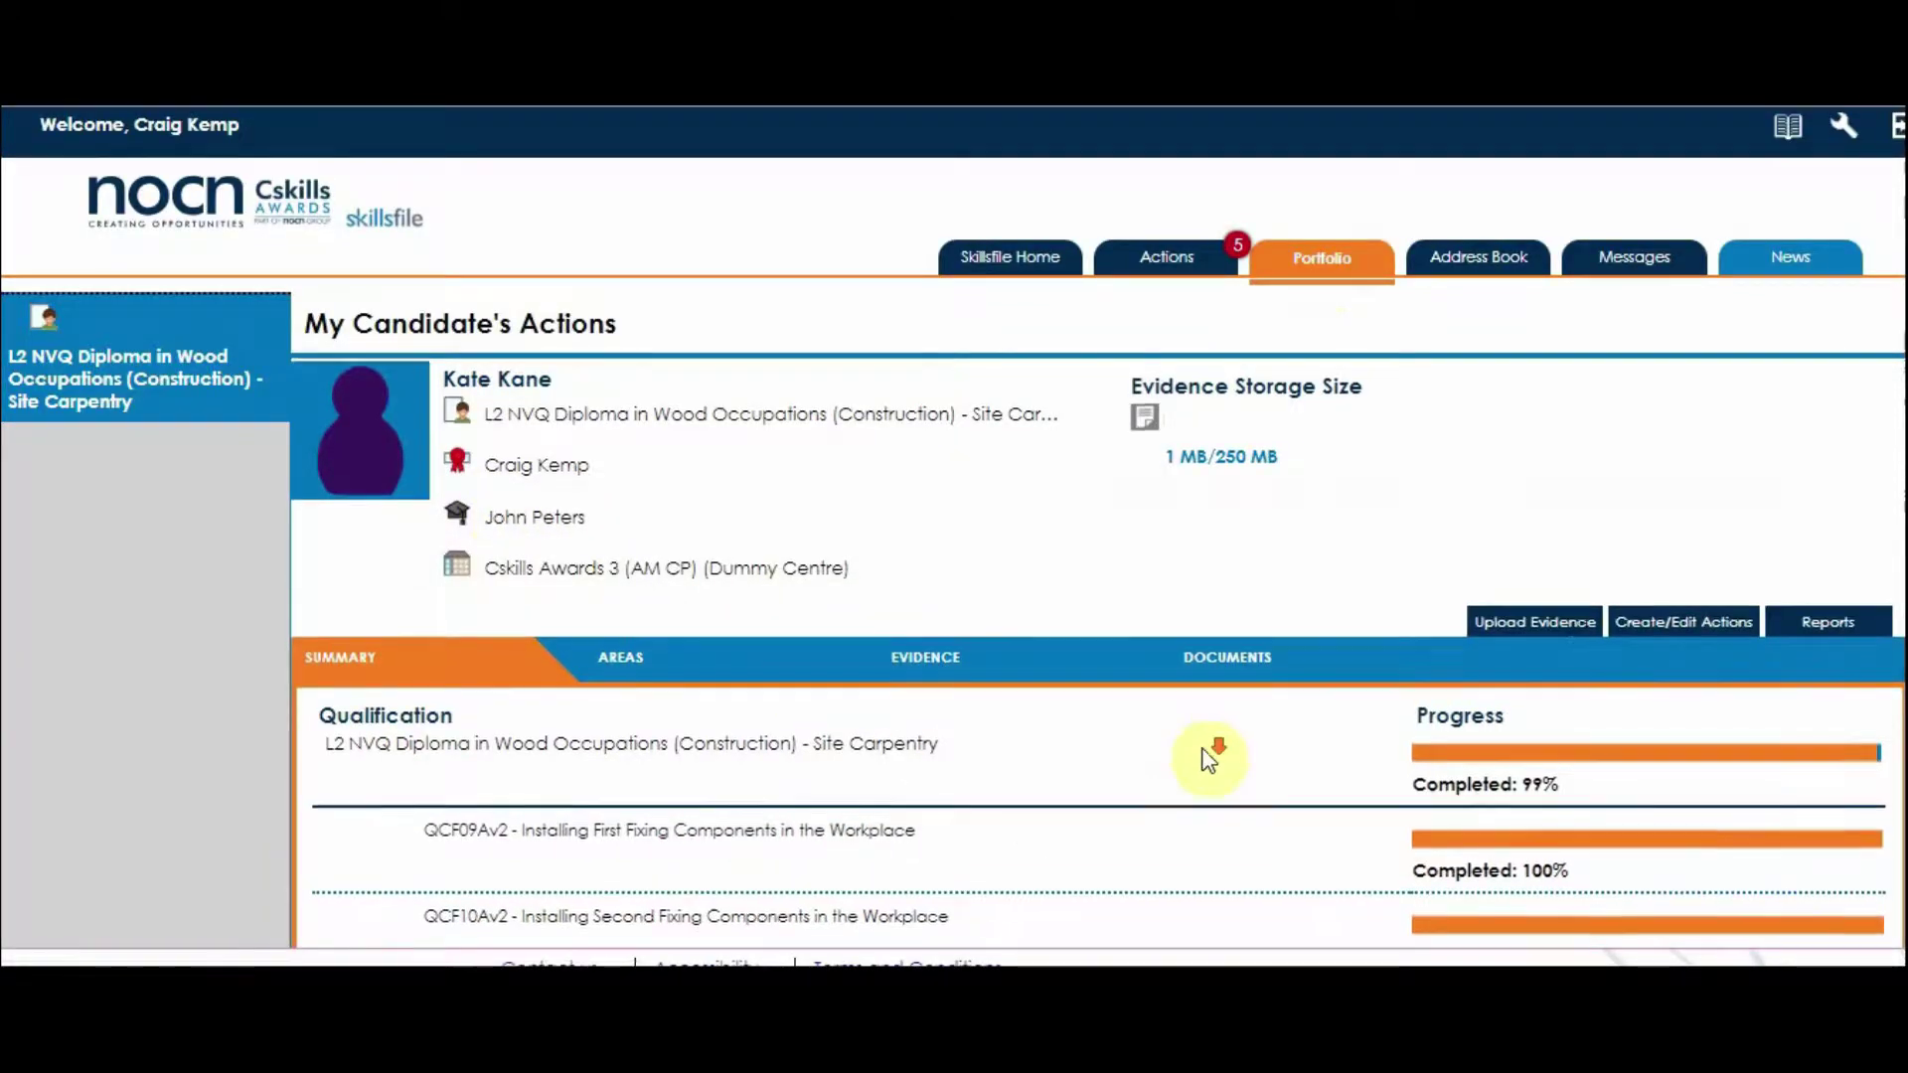
pyautogui.scroll(-1, 1207, 760)
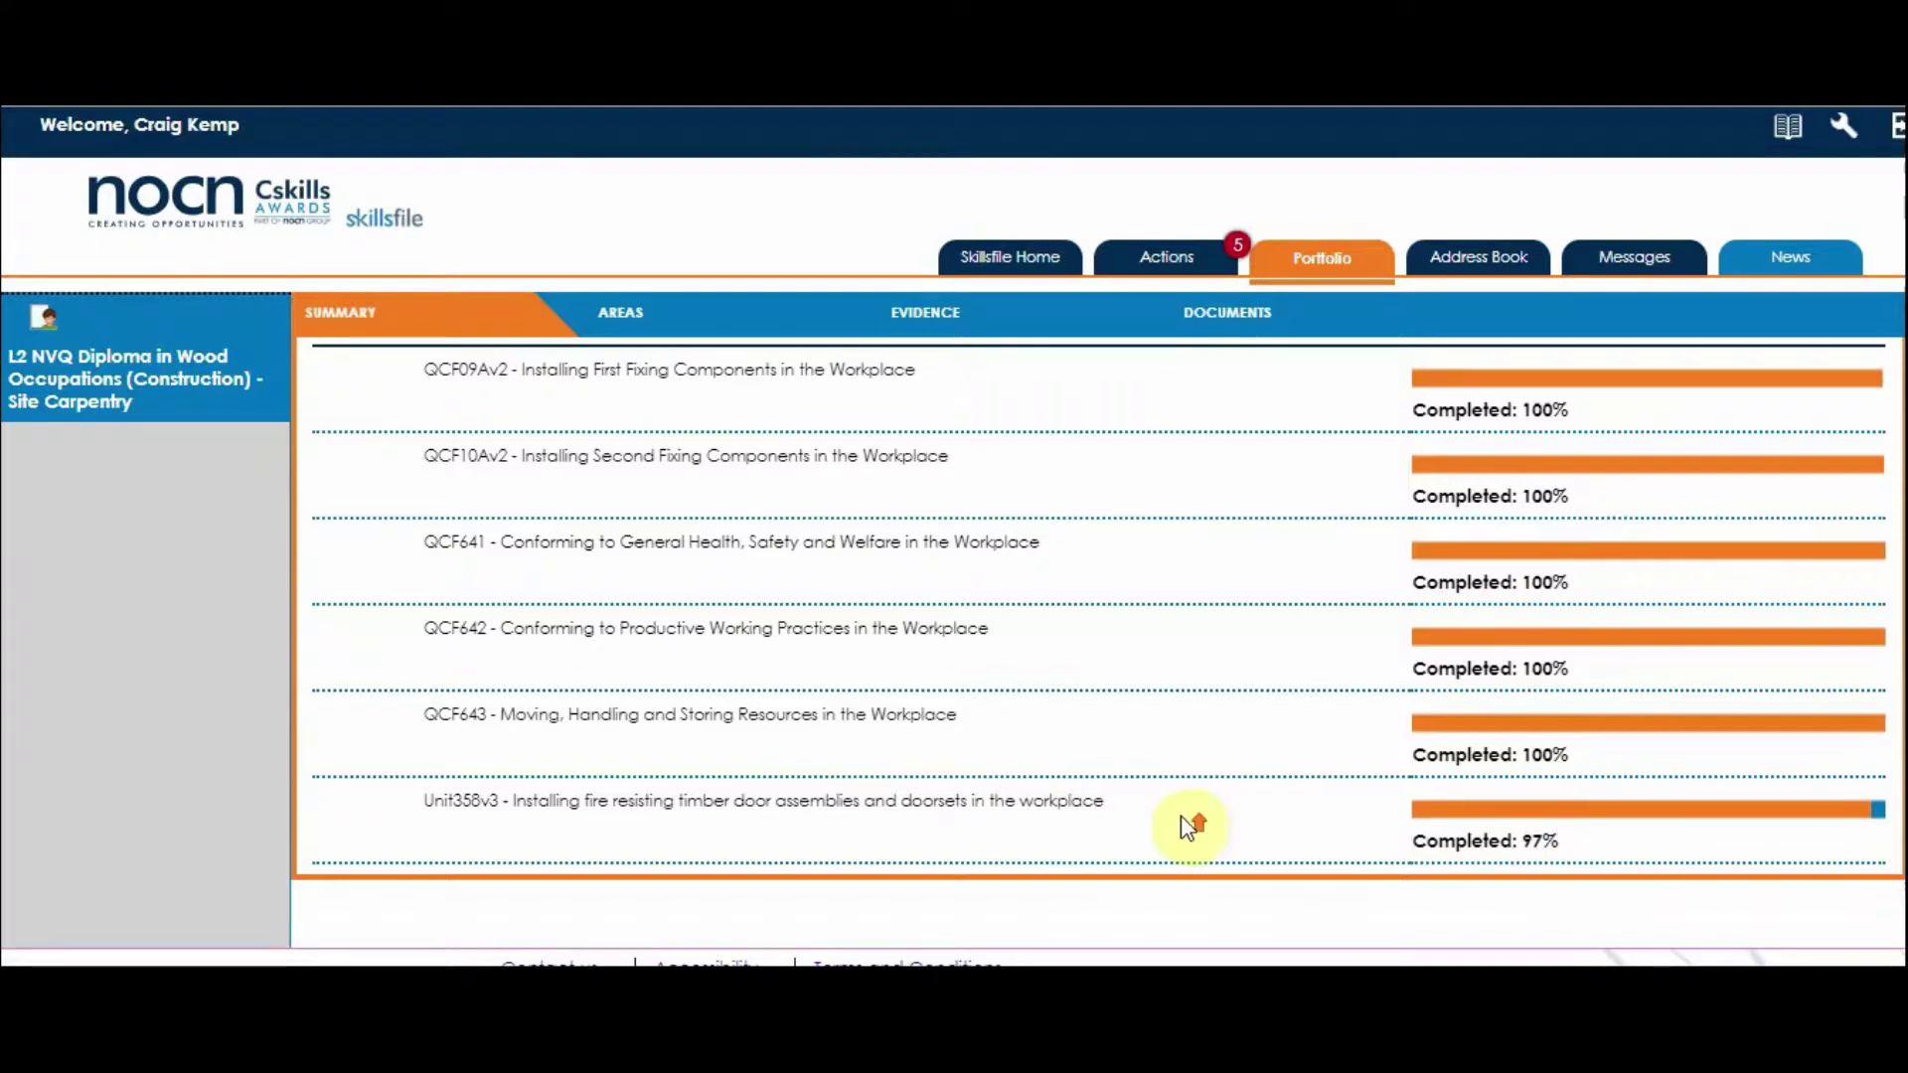
pyautogui.scroll(5, 1180, 815)
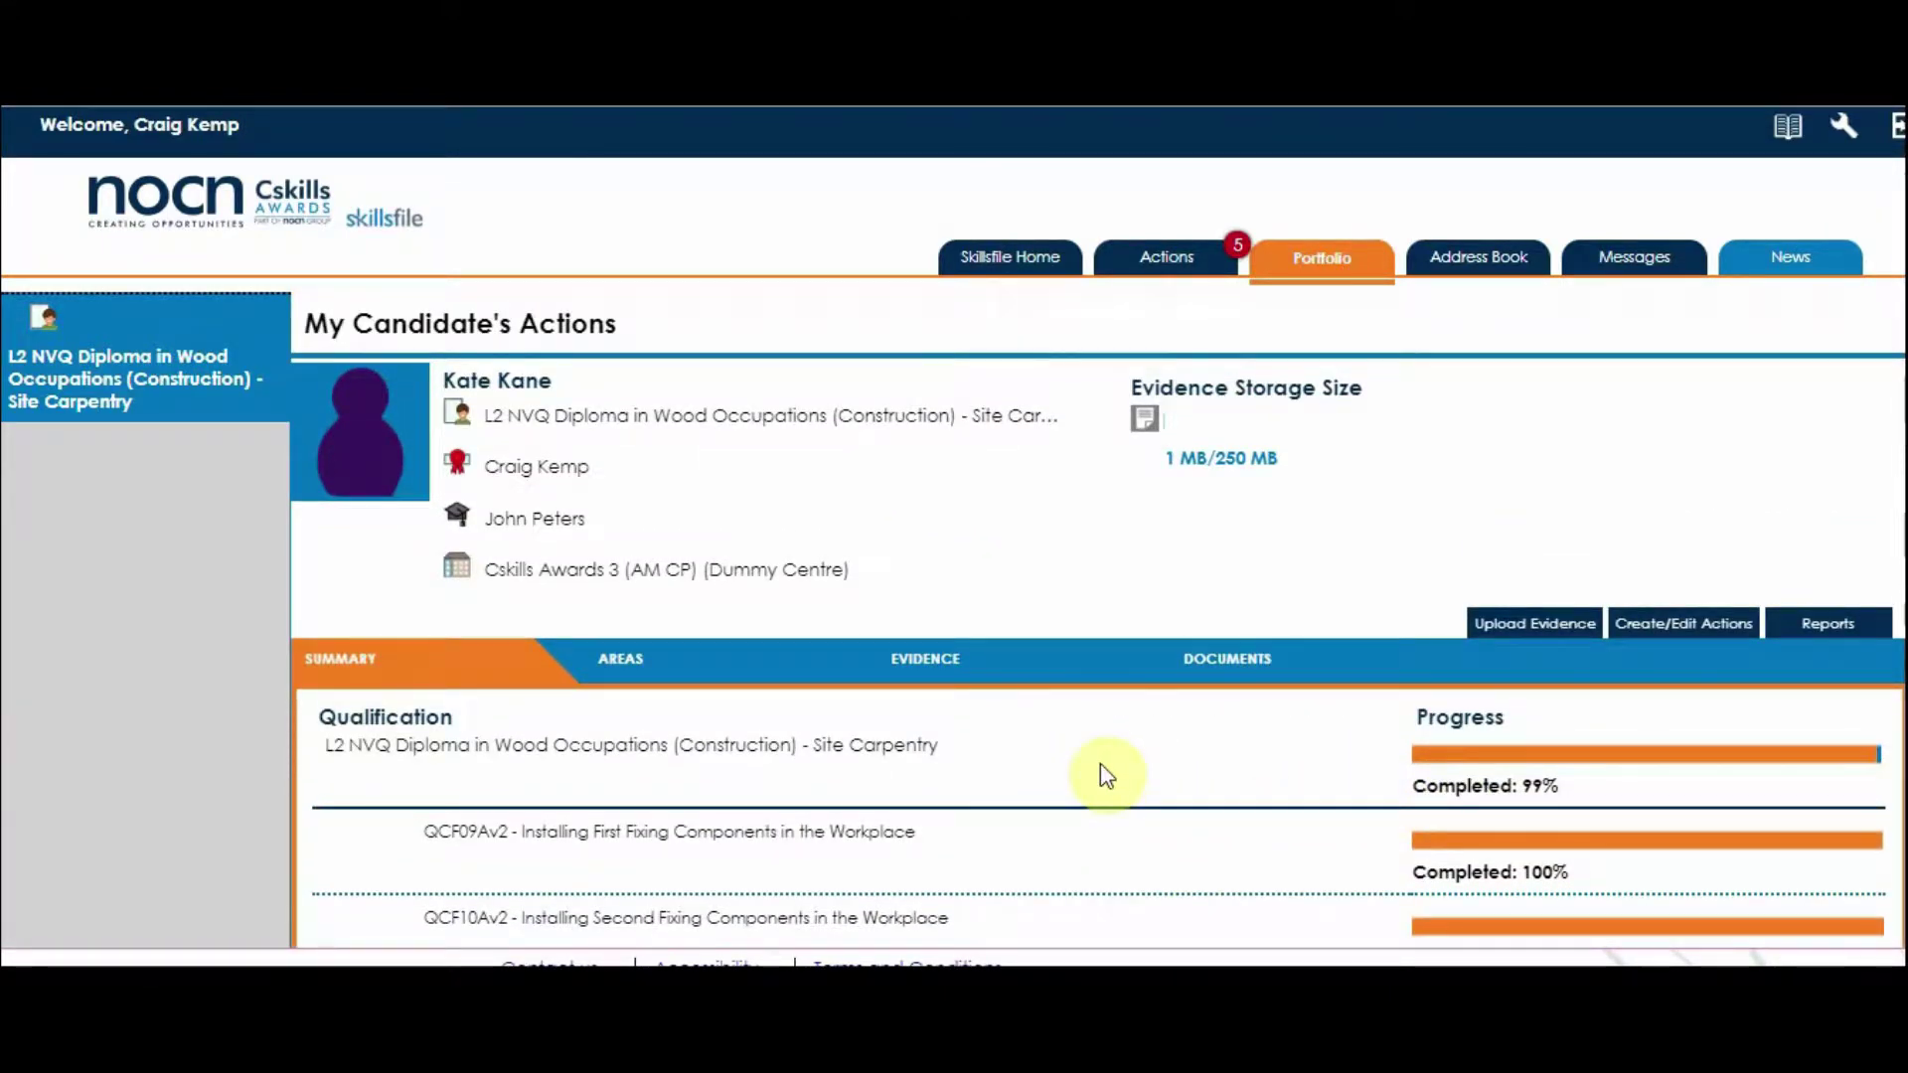
pyautogui.scroll(-5, 1103, 774)
pyautogui.scroll(4, 1103, 773)
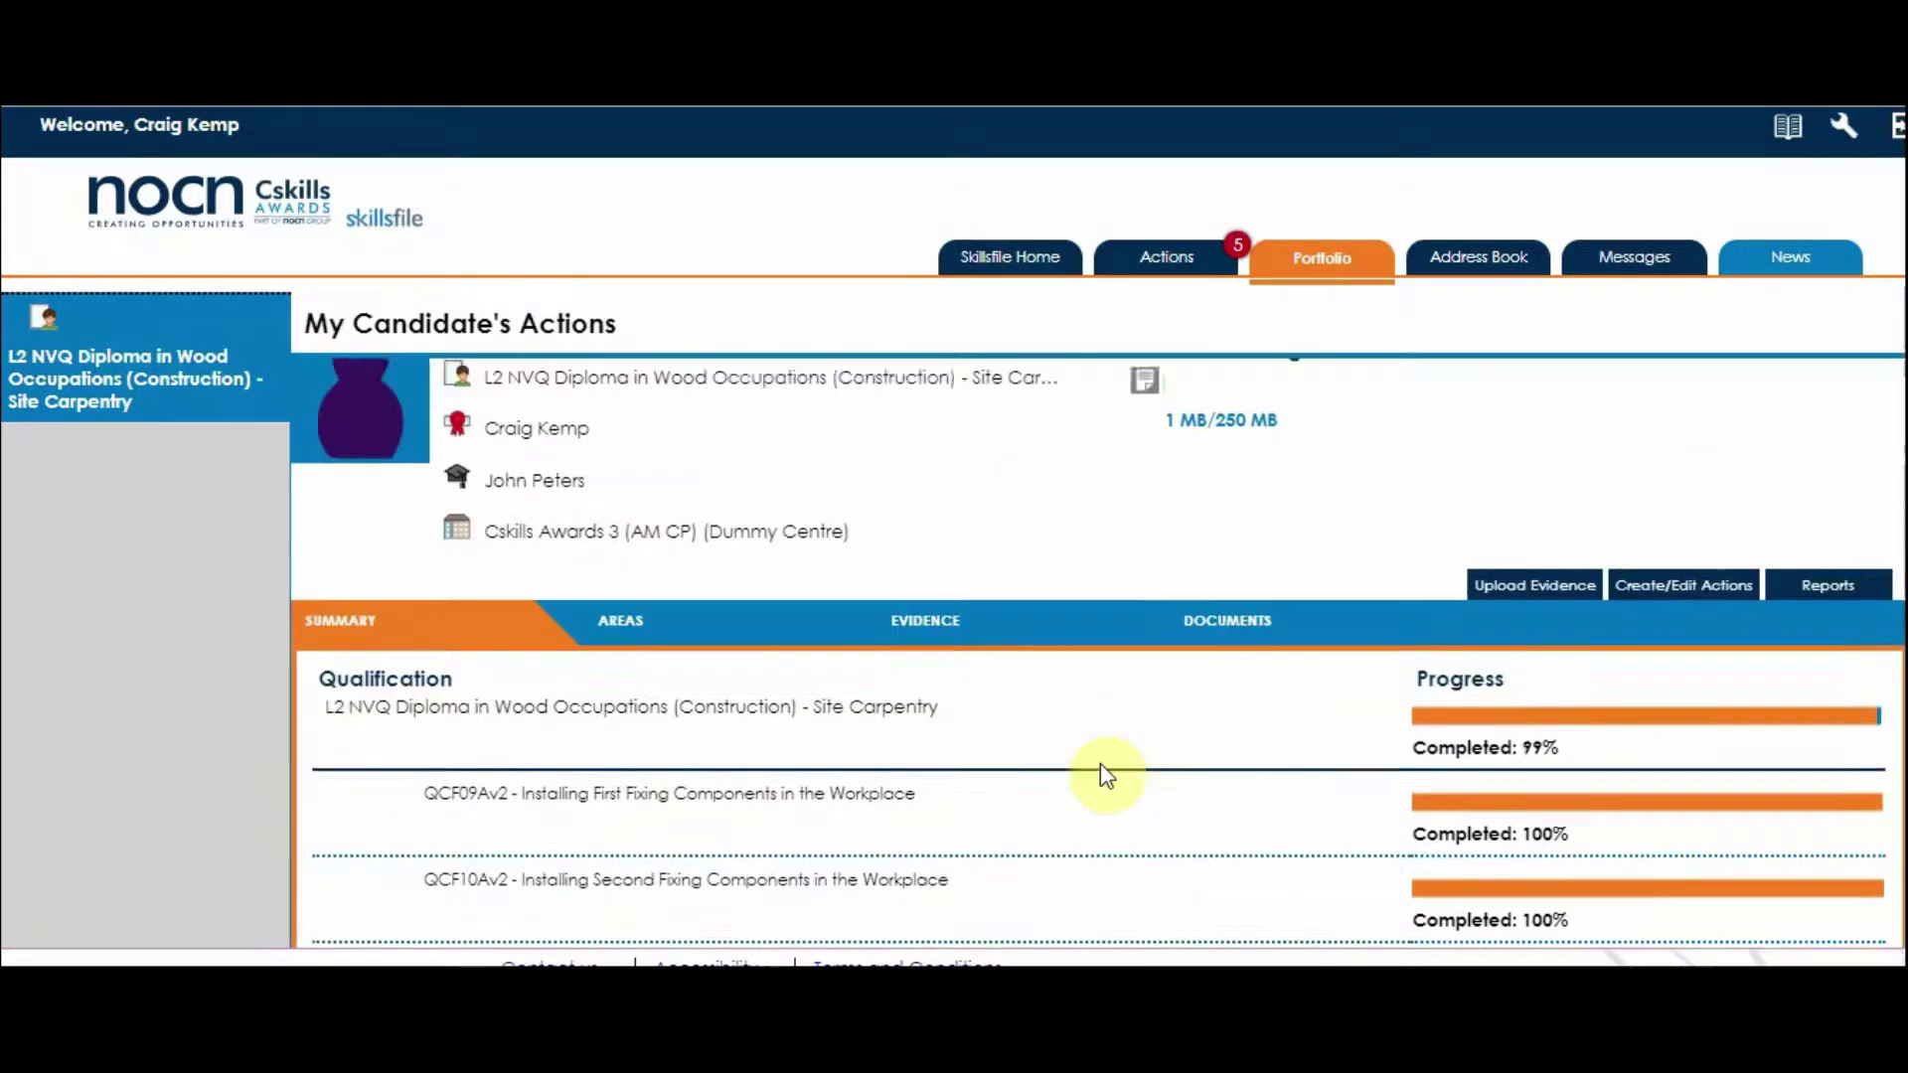
pyautogui.scroll(-4, 1100, 773)
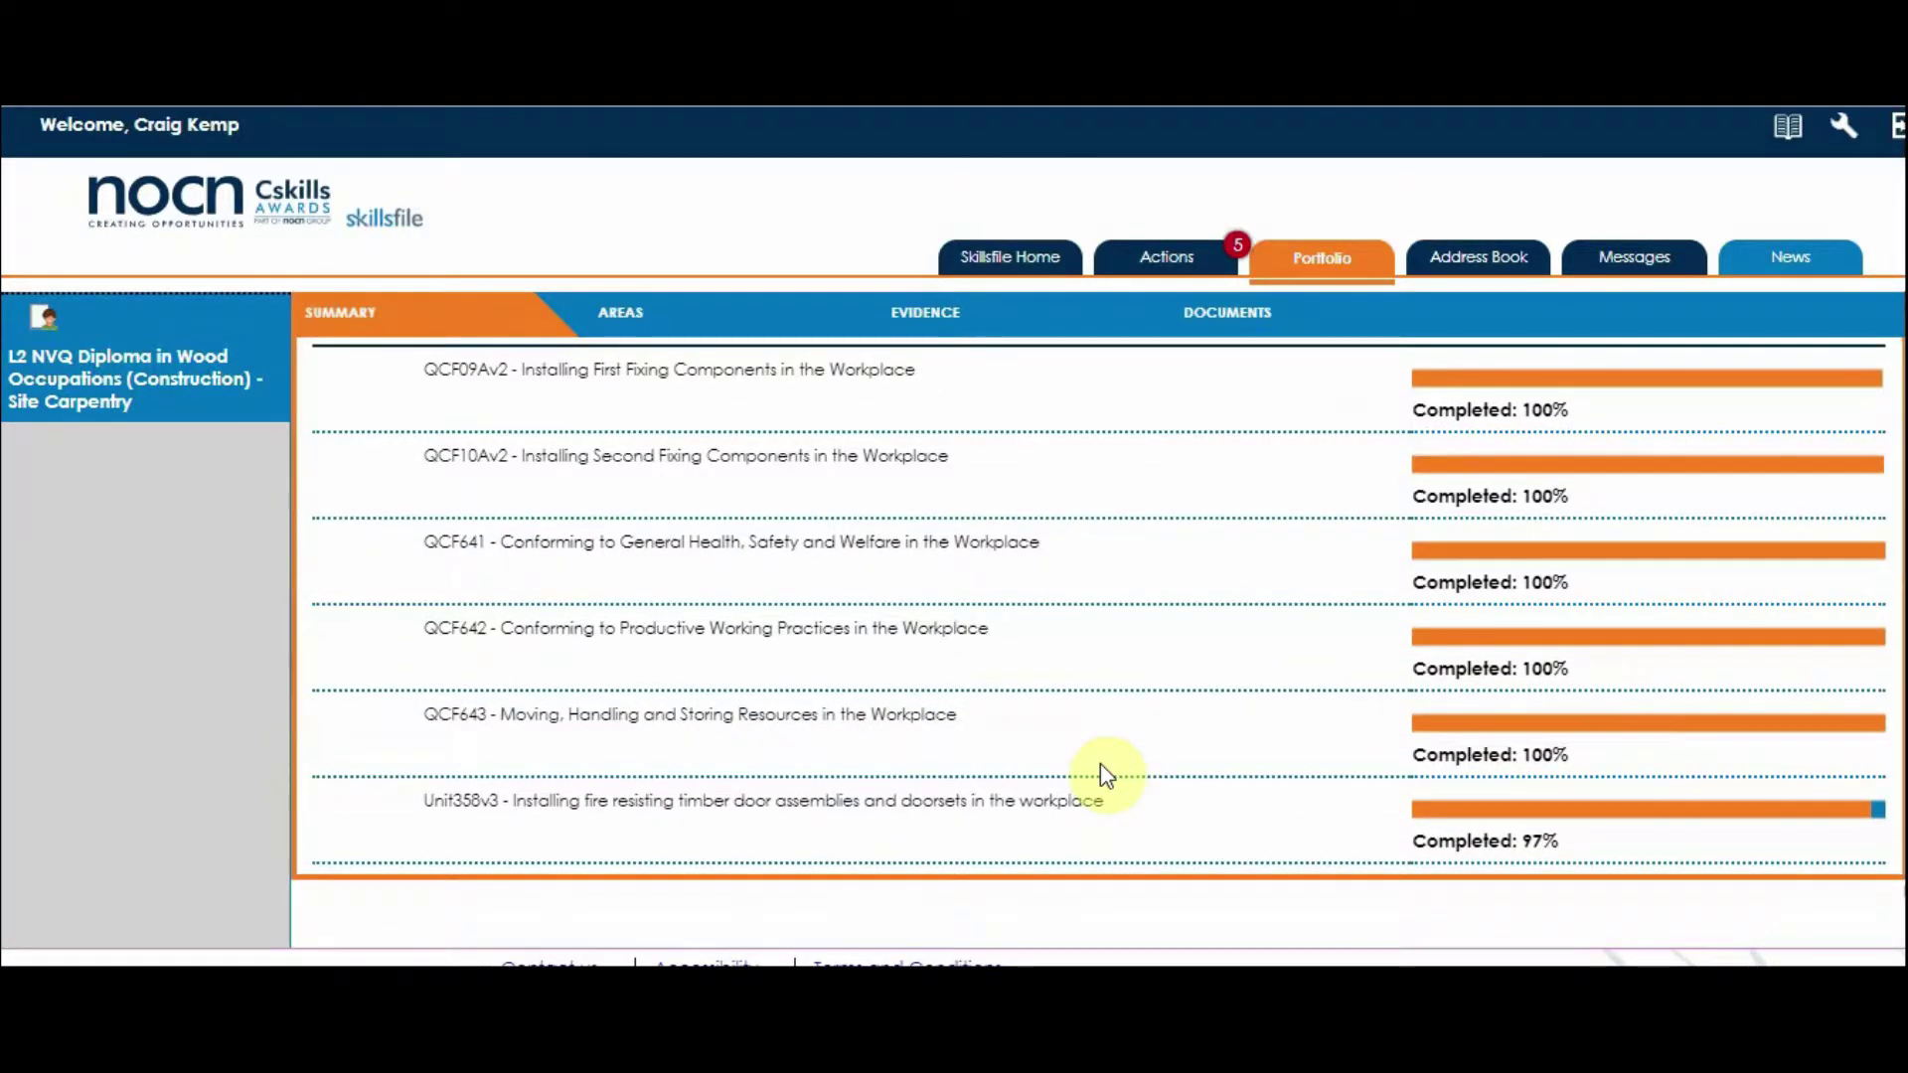
pyautogui.scroll(4, 1101, 767)
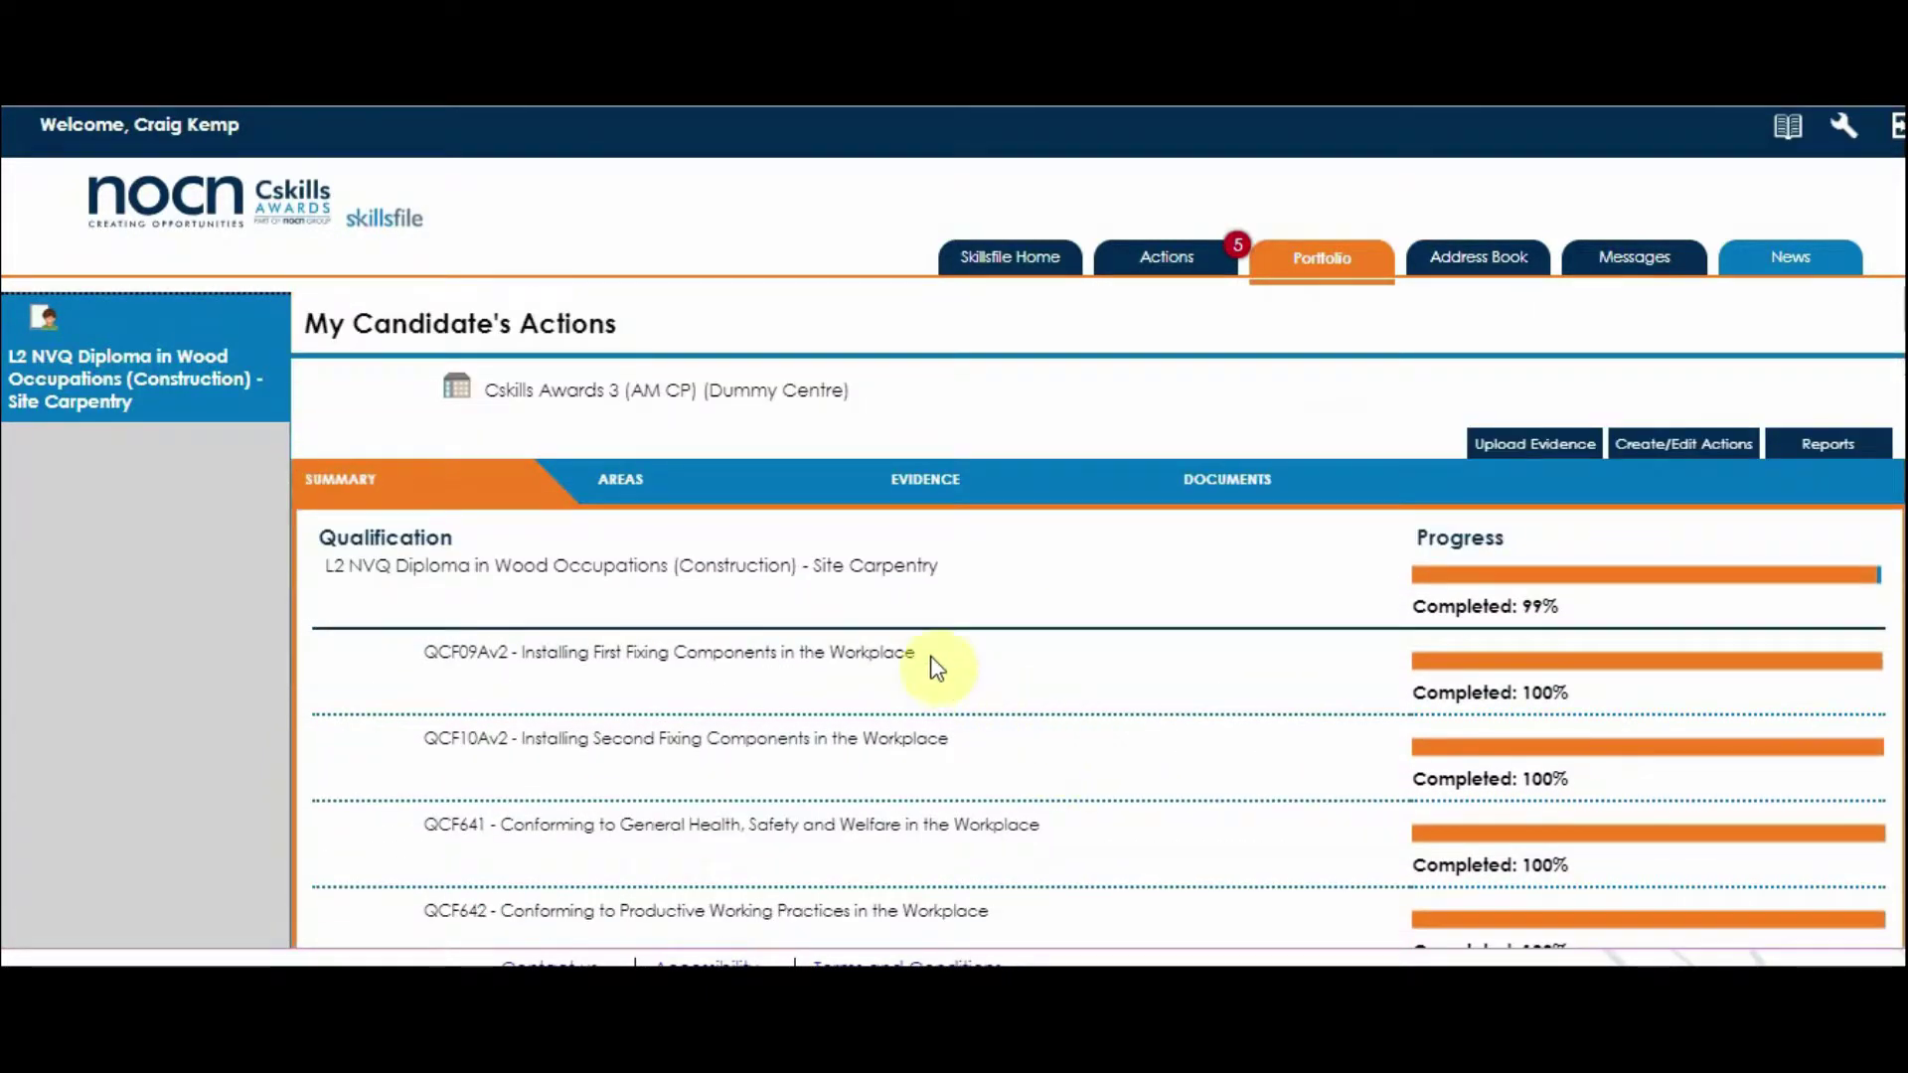
# - Open the evidence item "site work with a new team" for assessment and accept it
pyautogui.click(915, 480)
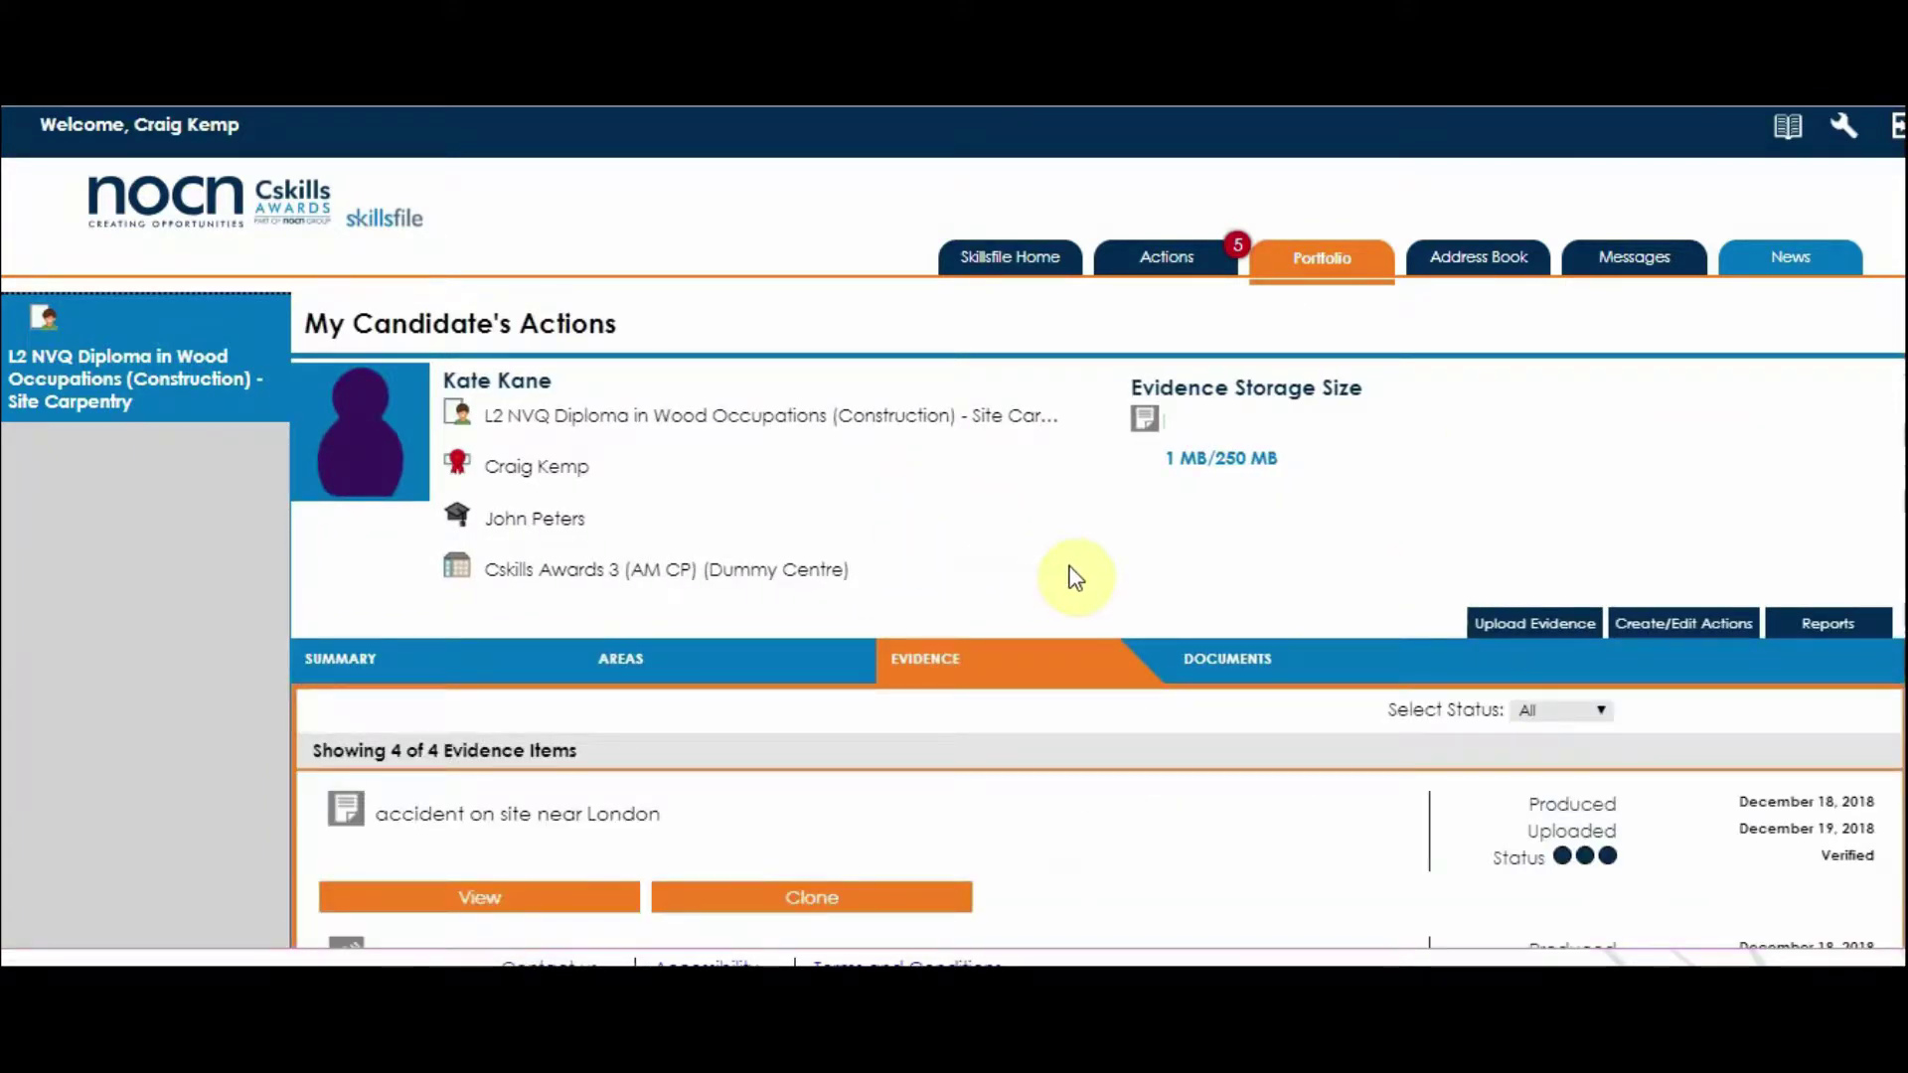
pyautogui.scroll(-5, 1103, 801)
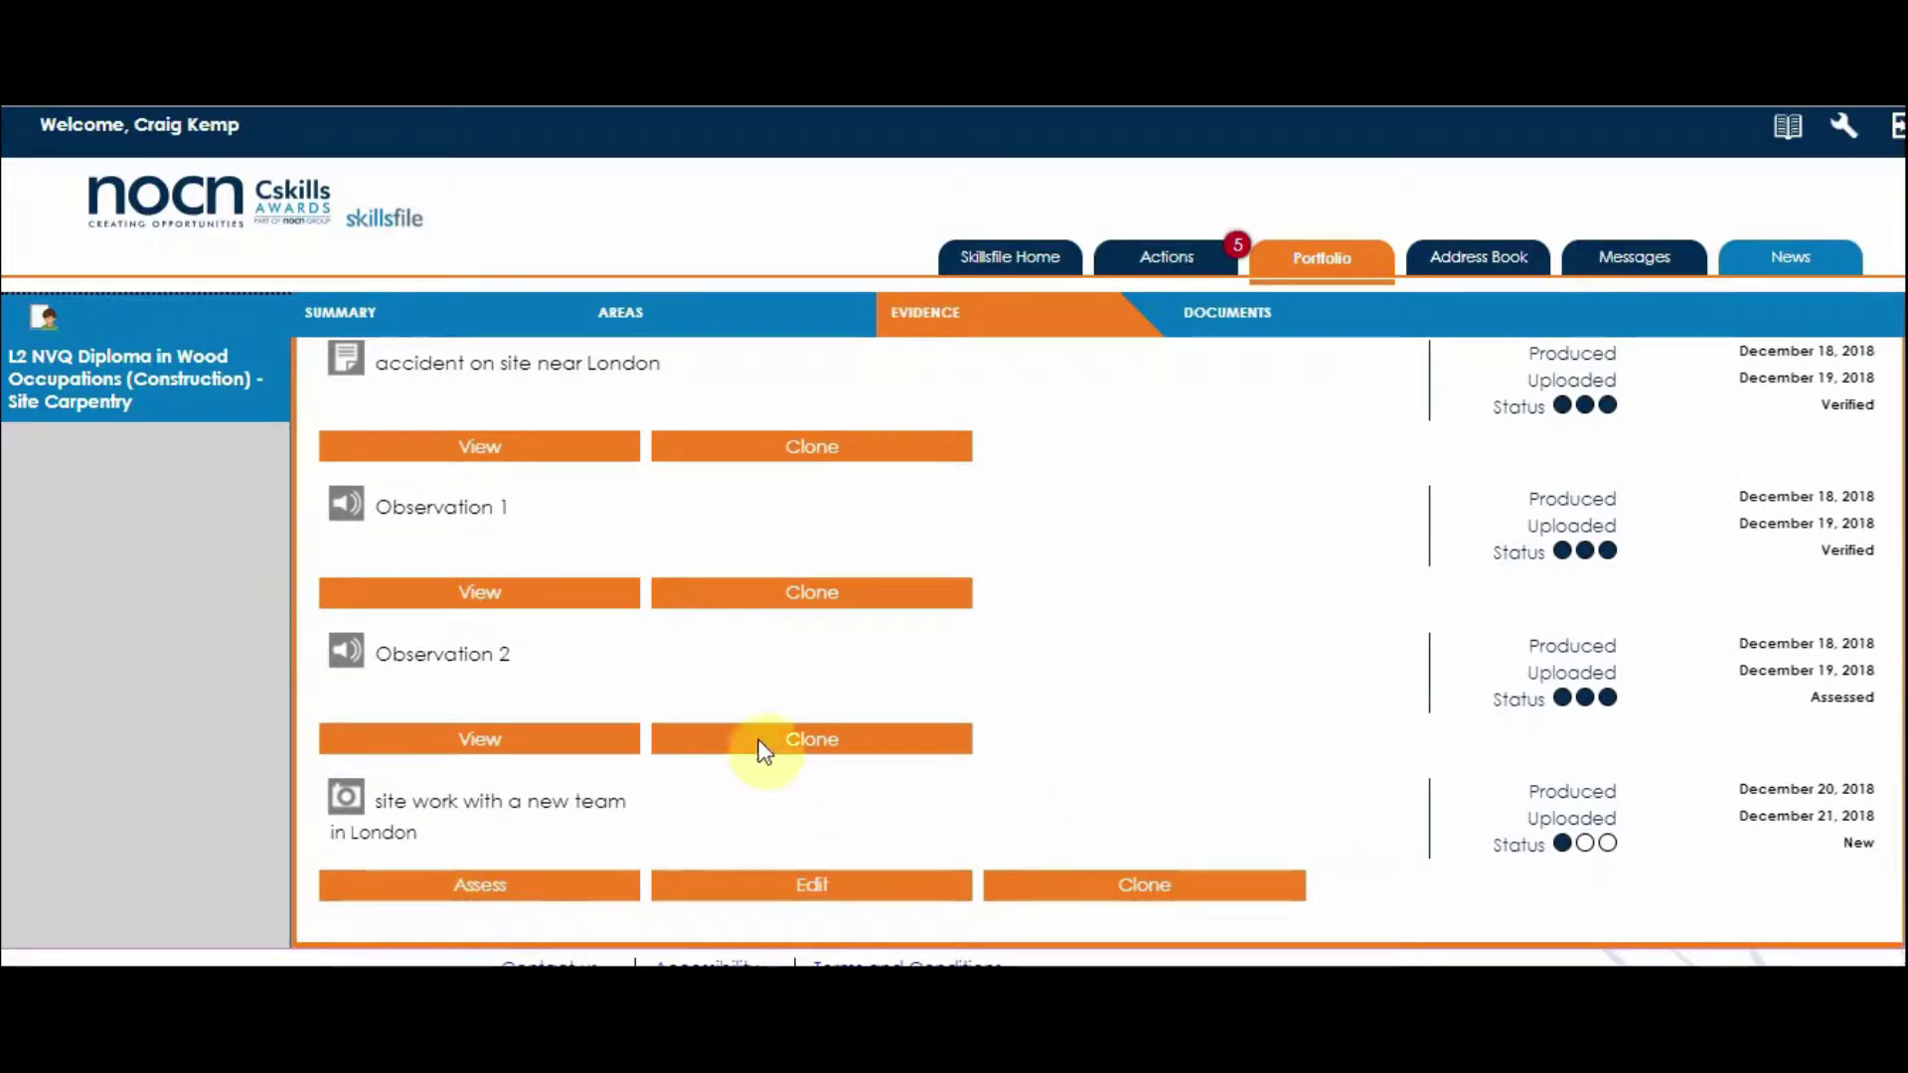
pyautogui.click(478, 897)
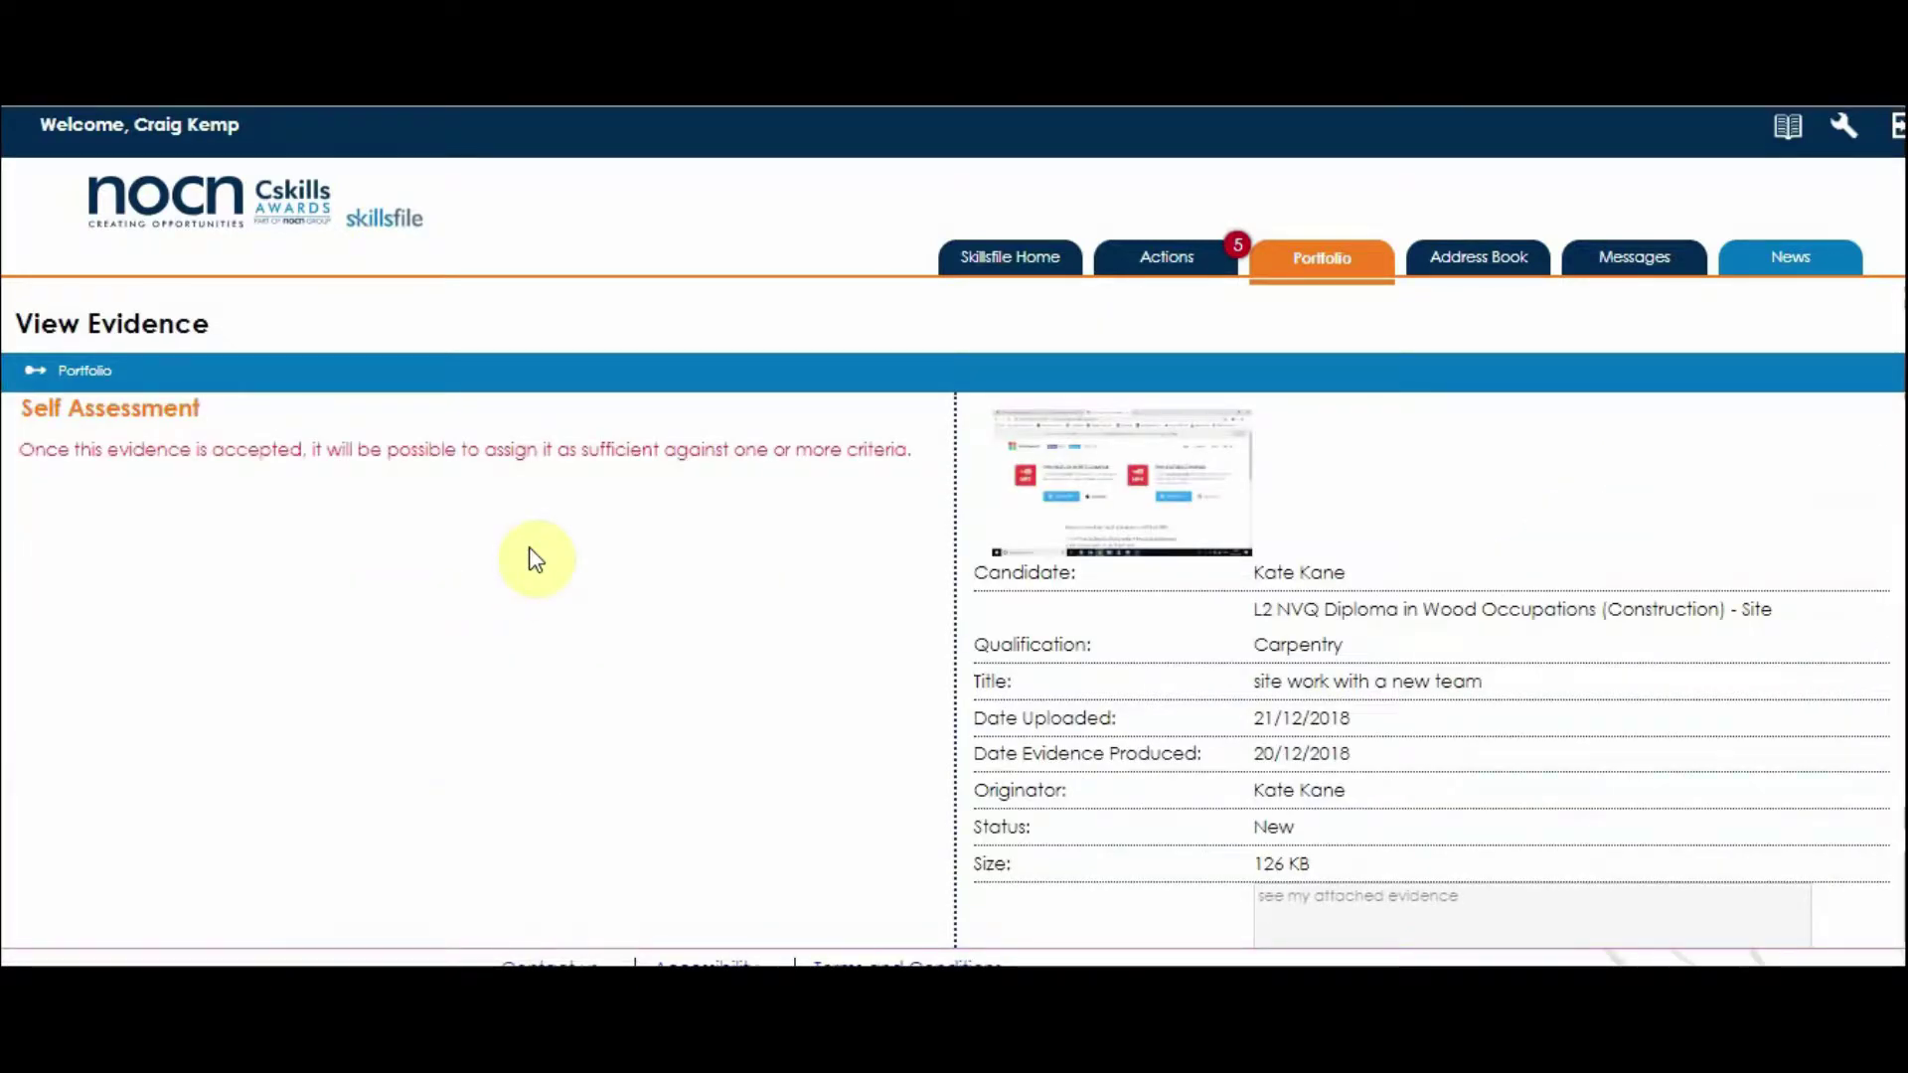
pyautogui.scroll(-1, 537, 558)
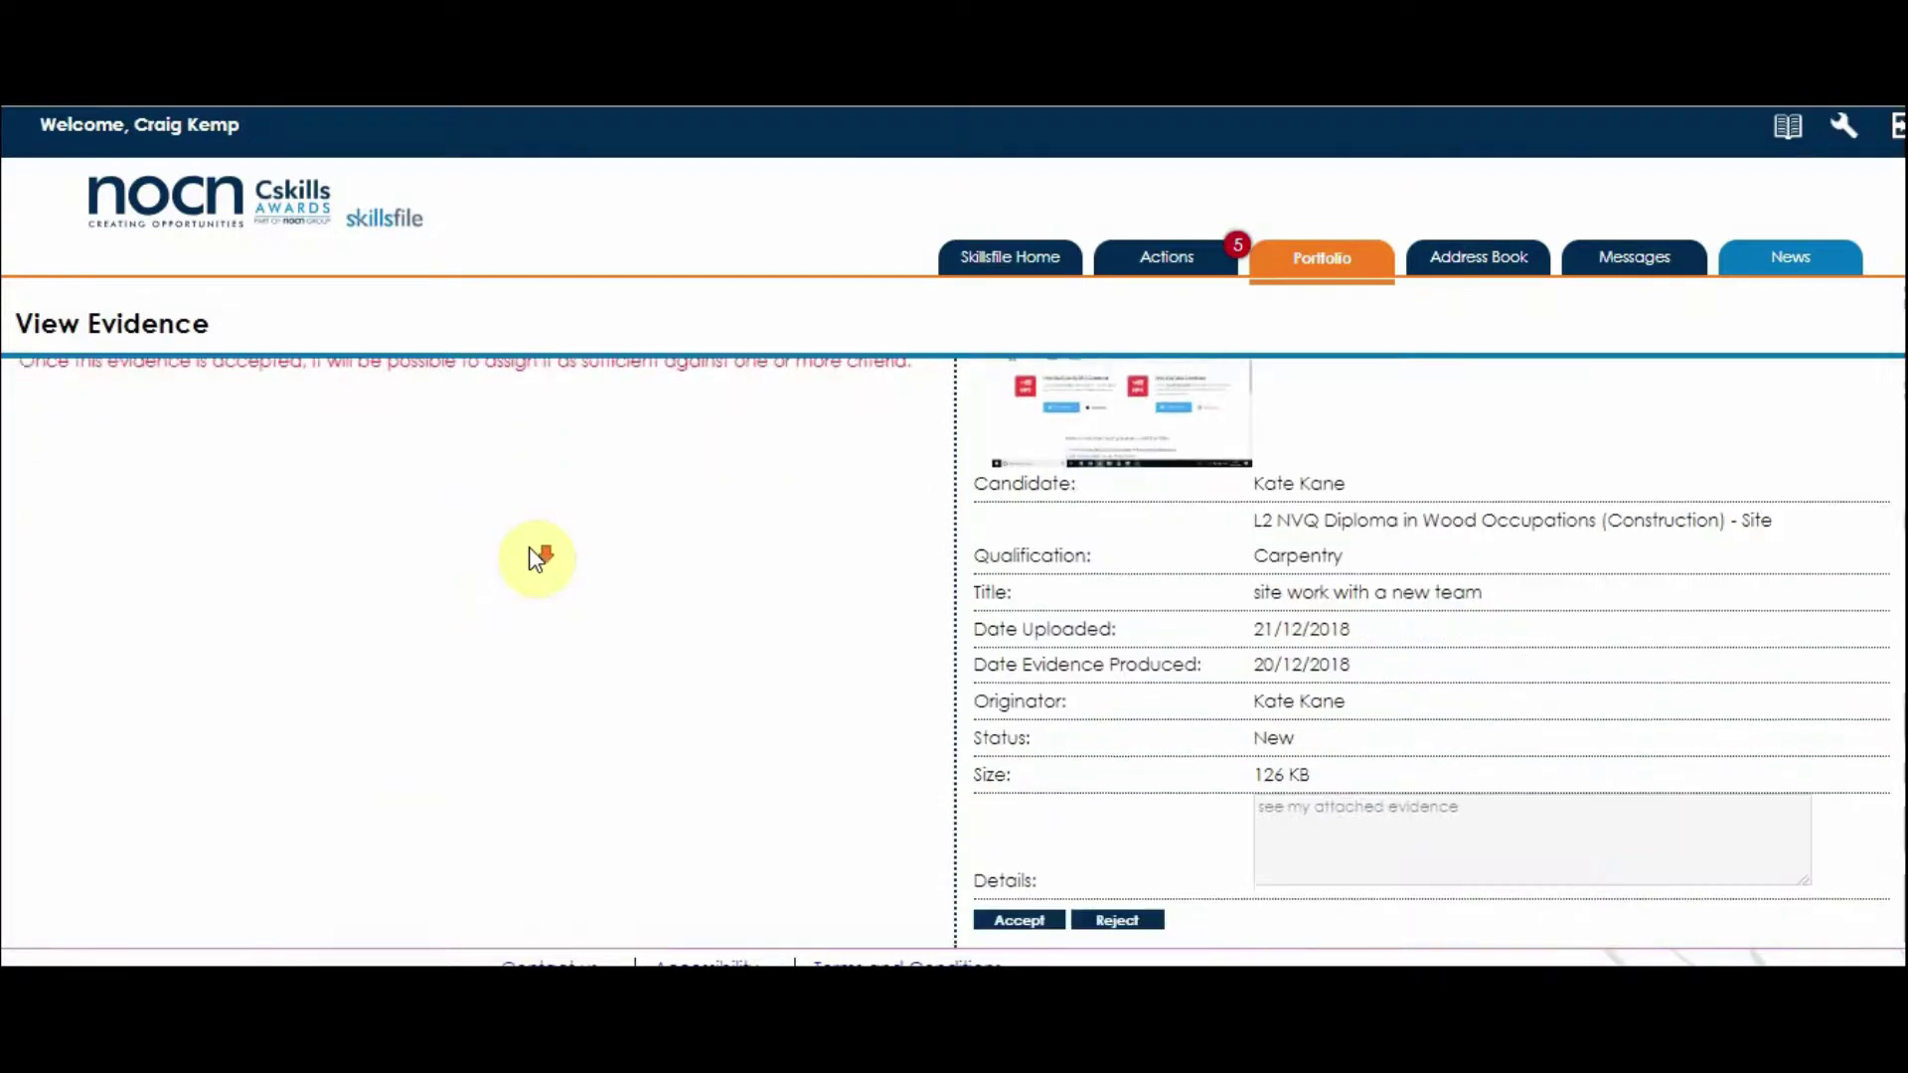
pyautogui.click(1011, 916)
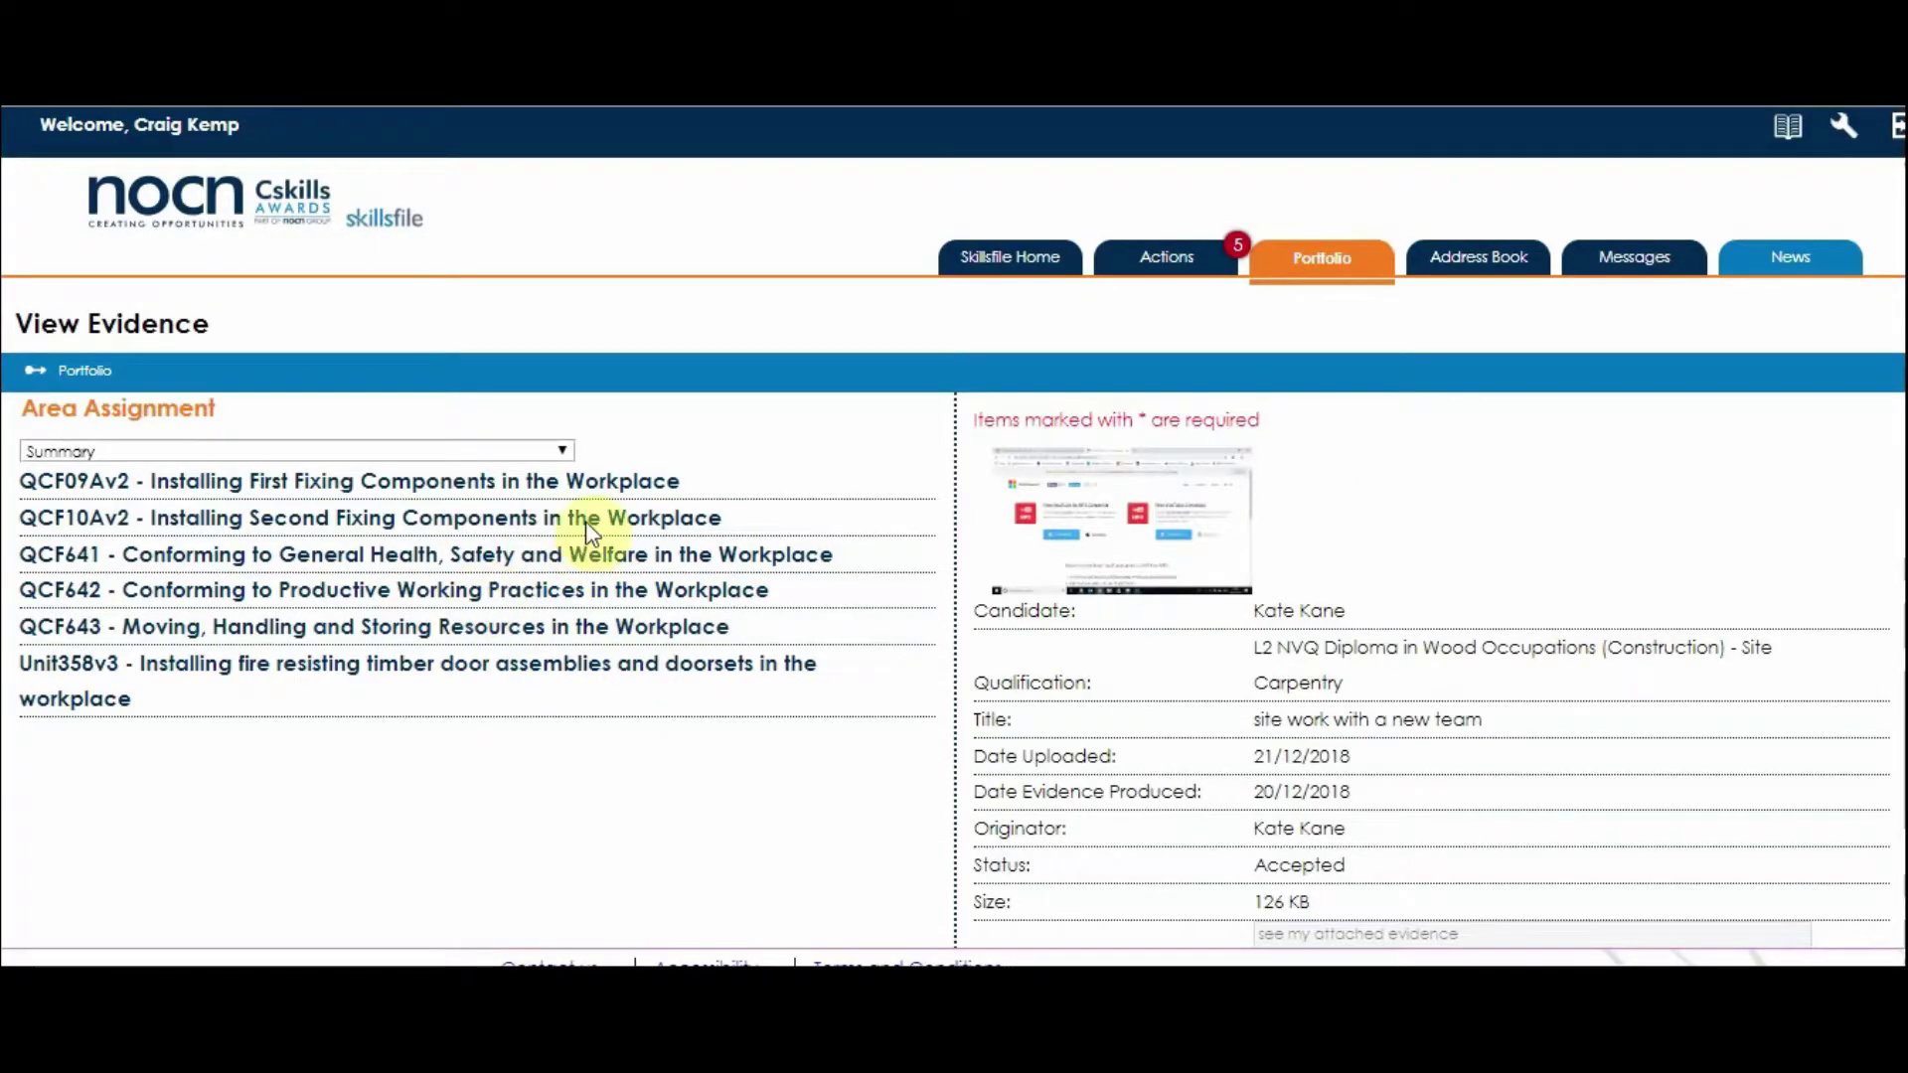
# - Assign the evidence to Unit358v3, rating criteria 1.1, 1.2, 1.3 and 1.4 as Full, and confirm the assignment
pyautogui.click(558, 449)
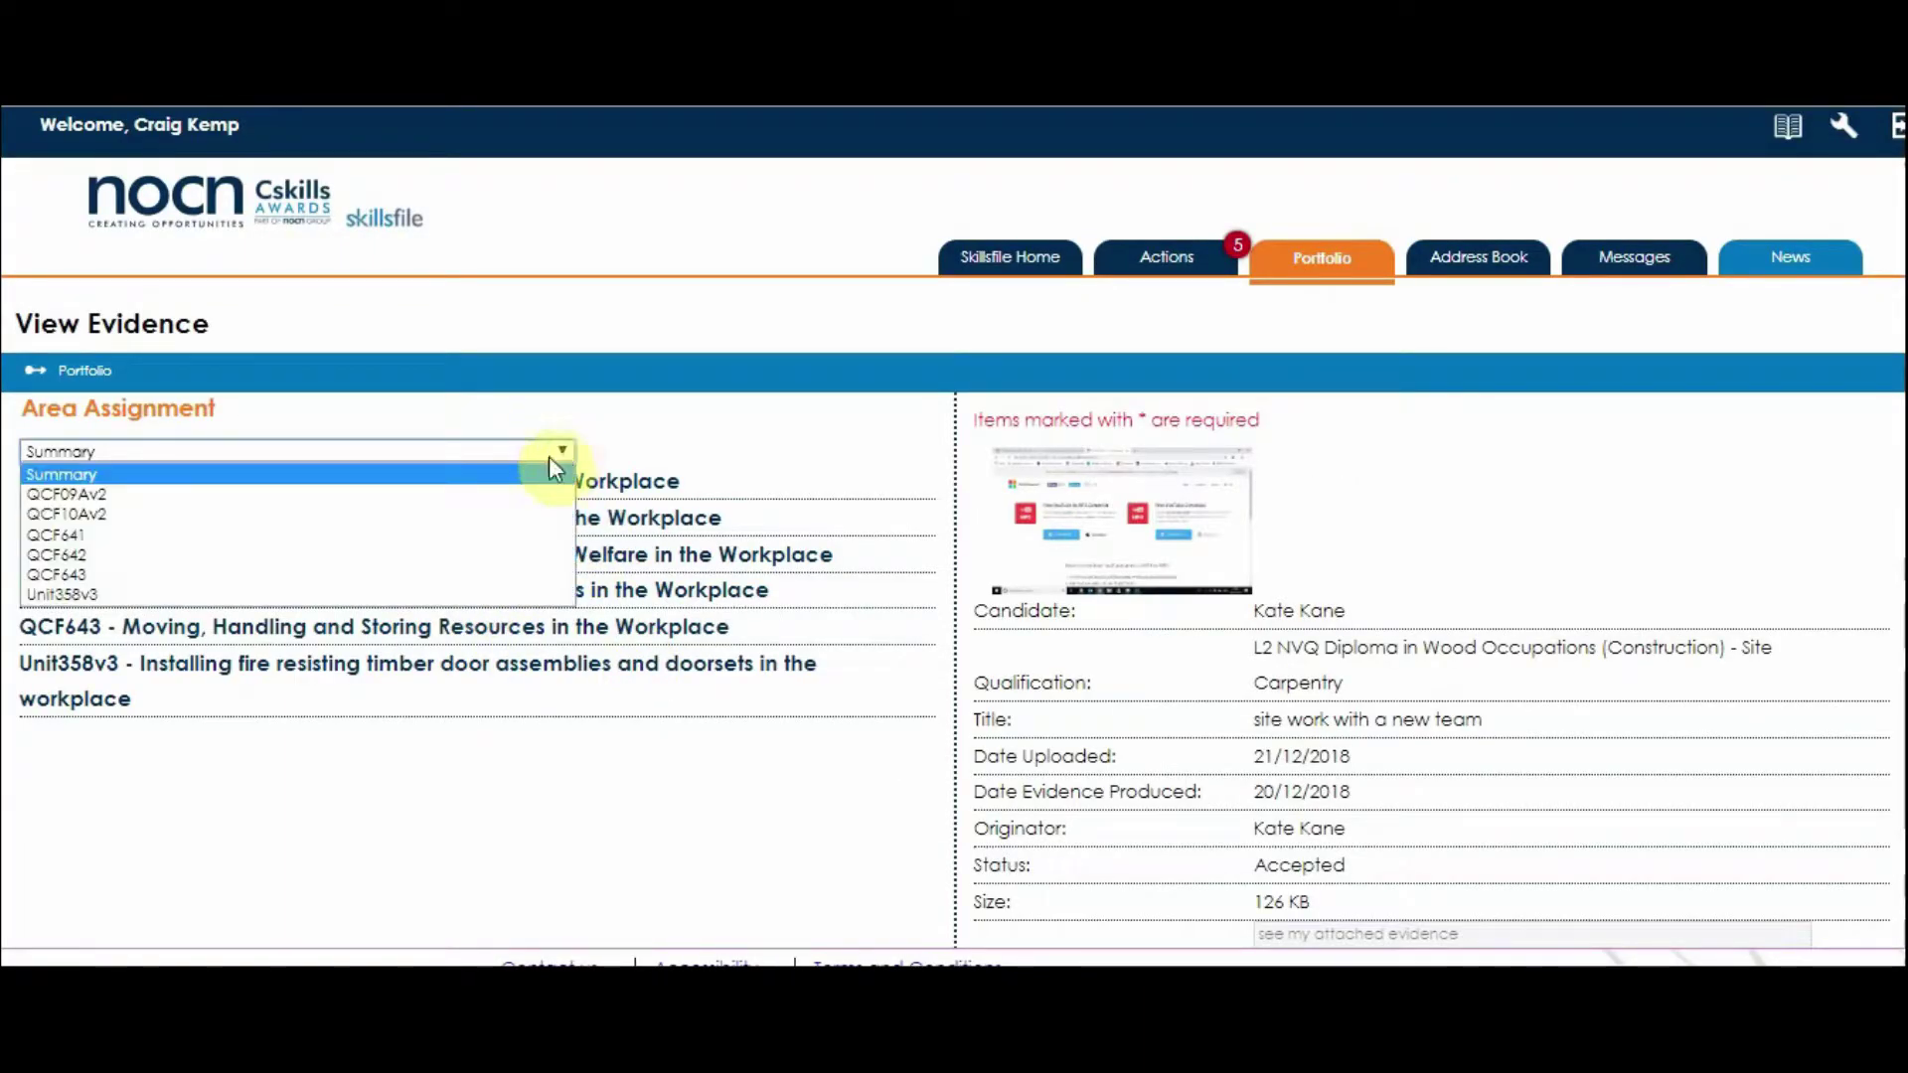
pyautogui.click(442, 599)
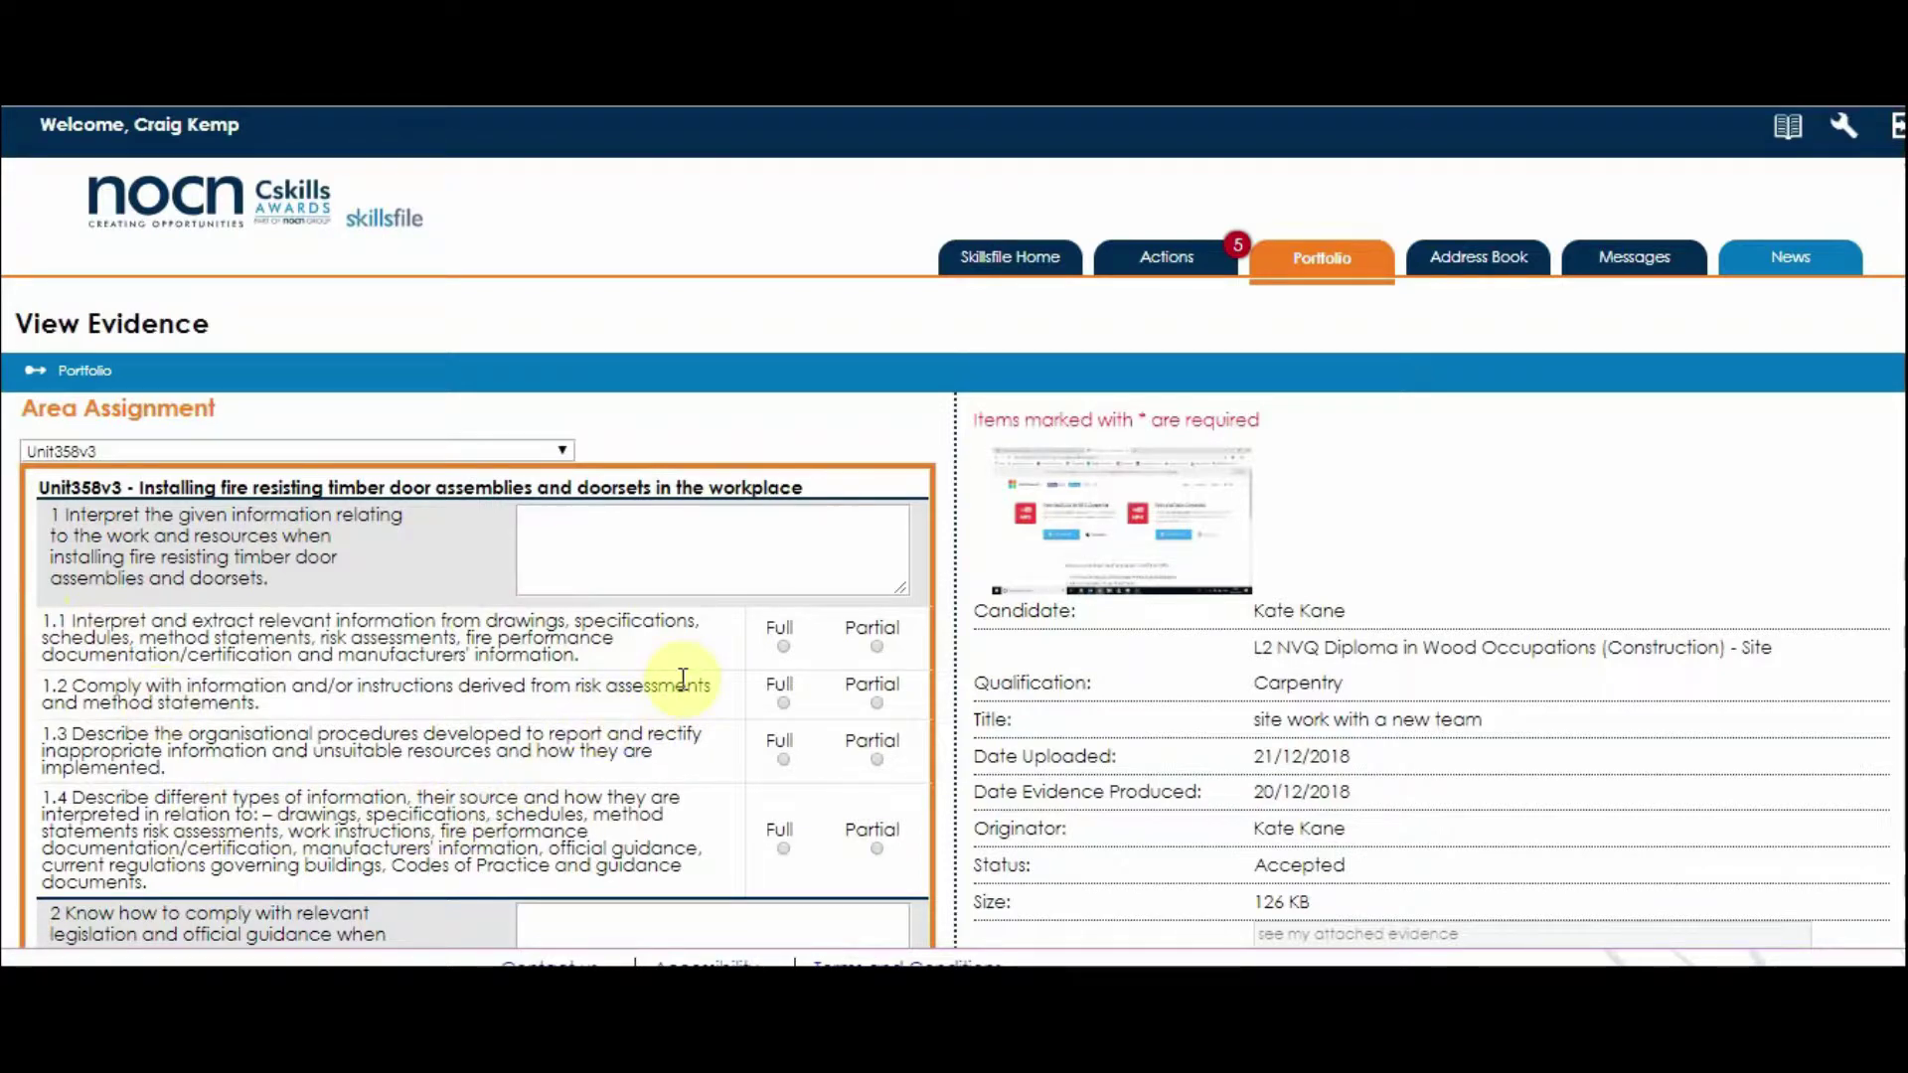
pyautogui.click(787, 646)
pyautogui.click(786, 703)
pyautogui.click(781, 758)
pyautogui.click(783, 848)
pyautogui.scroll(-6, 1192, 796)
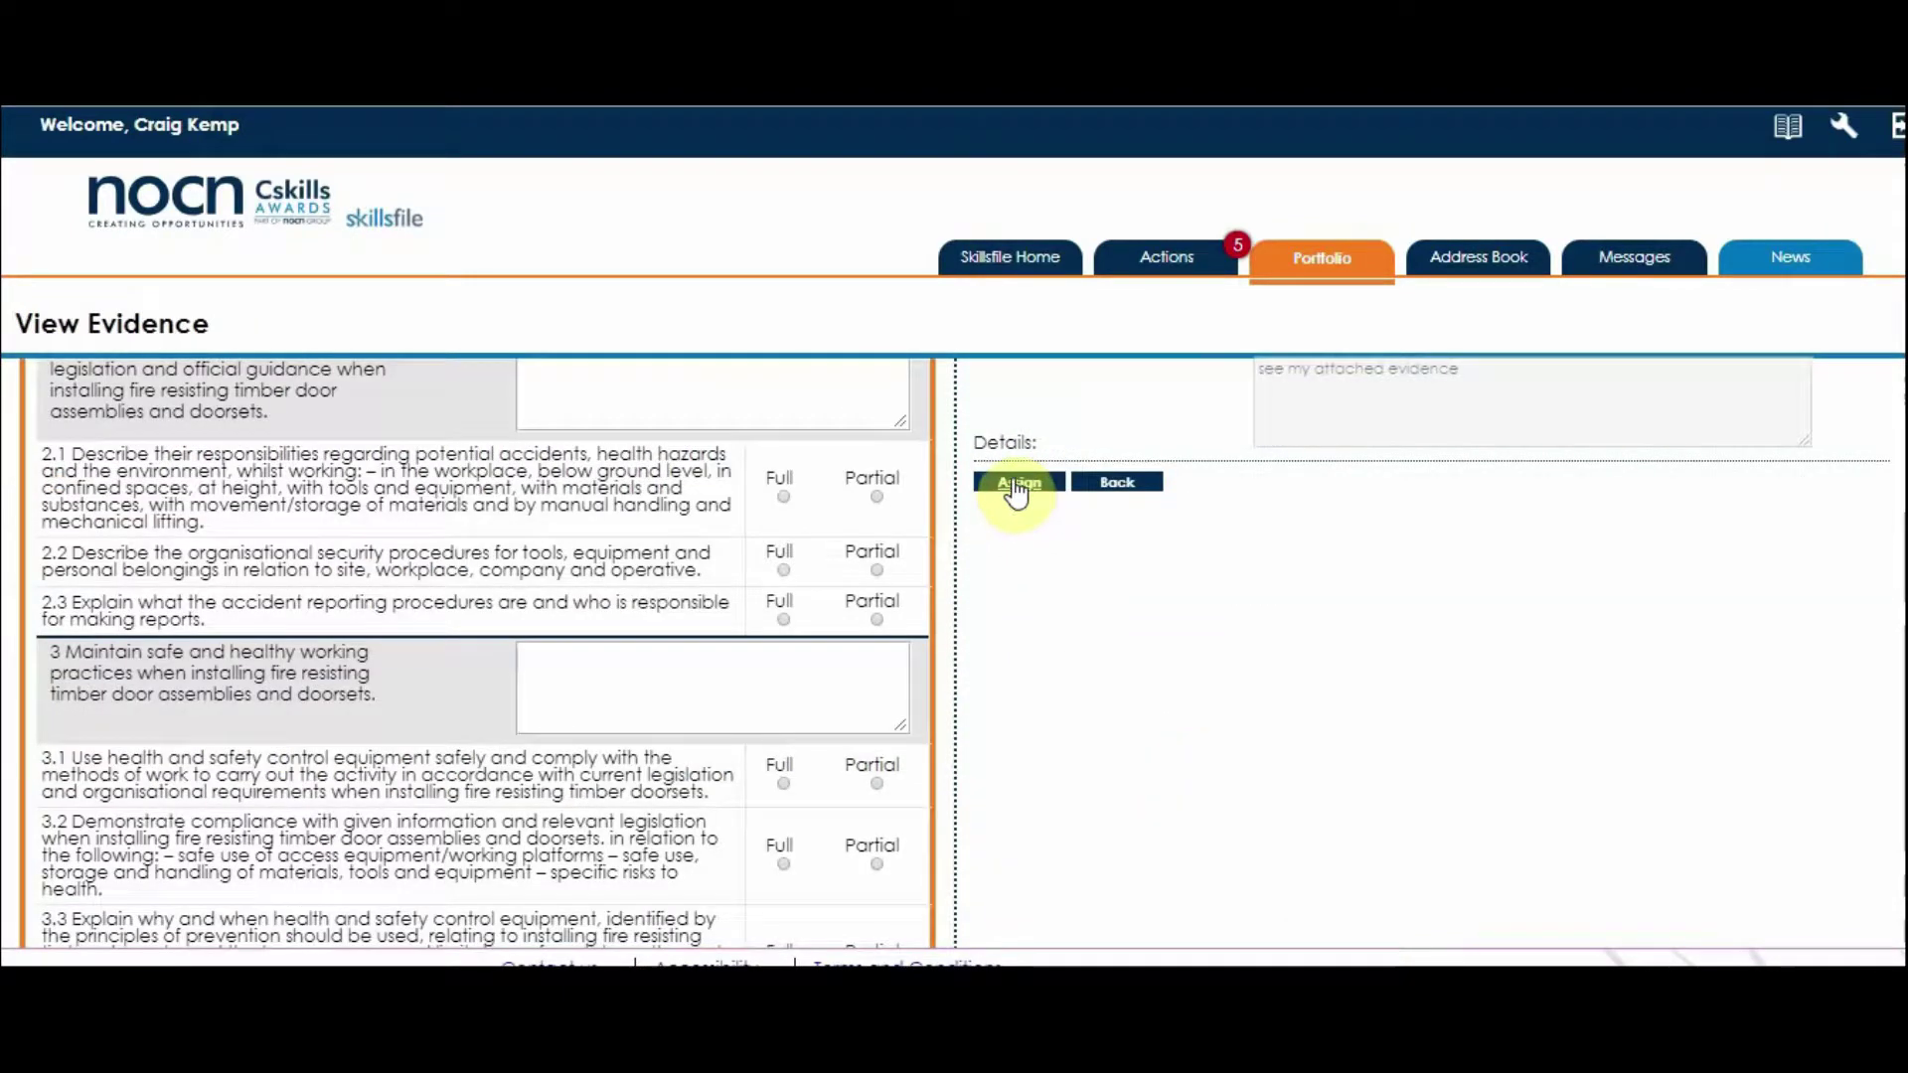
pyautogui.click(1015, 483)
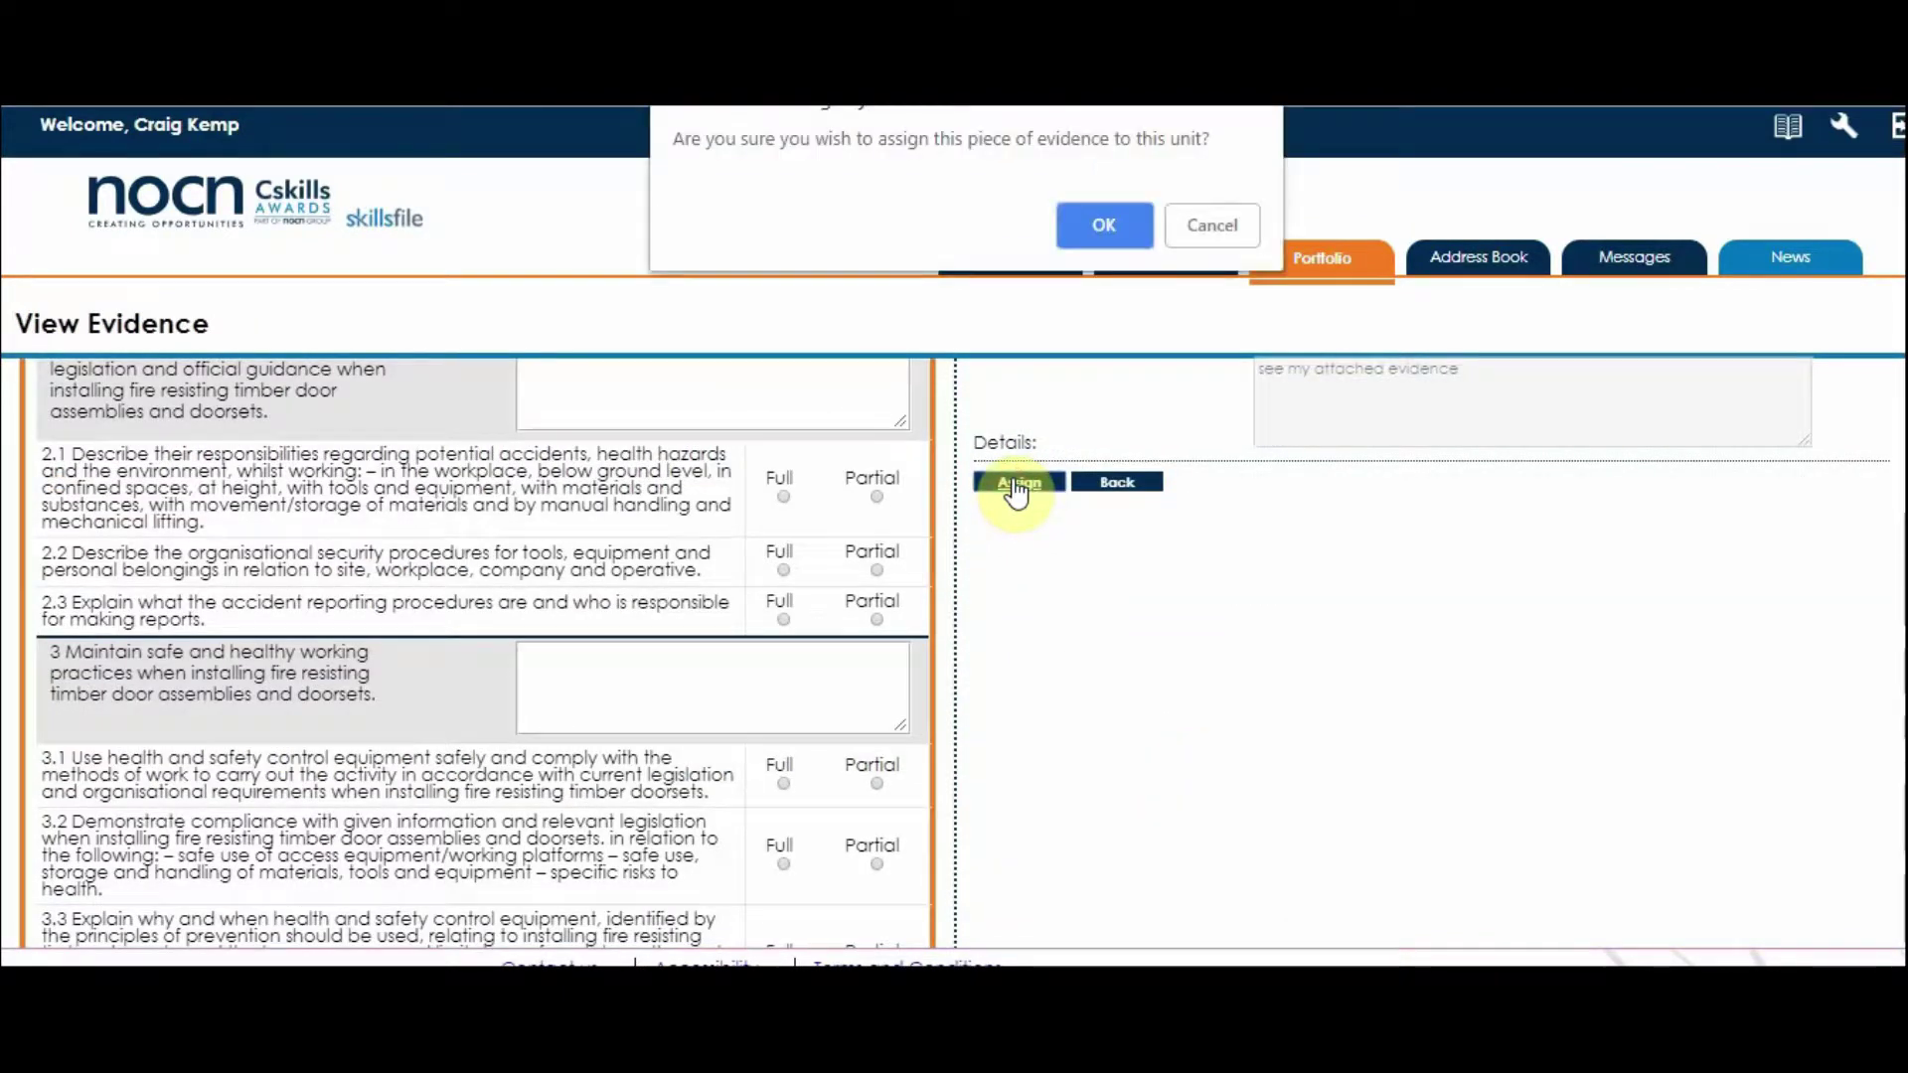
pyautogui.click(1083, 222)
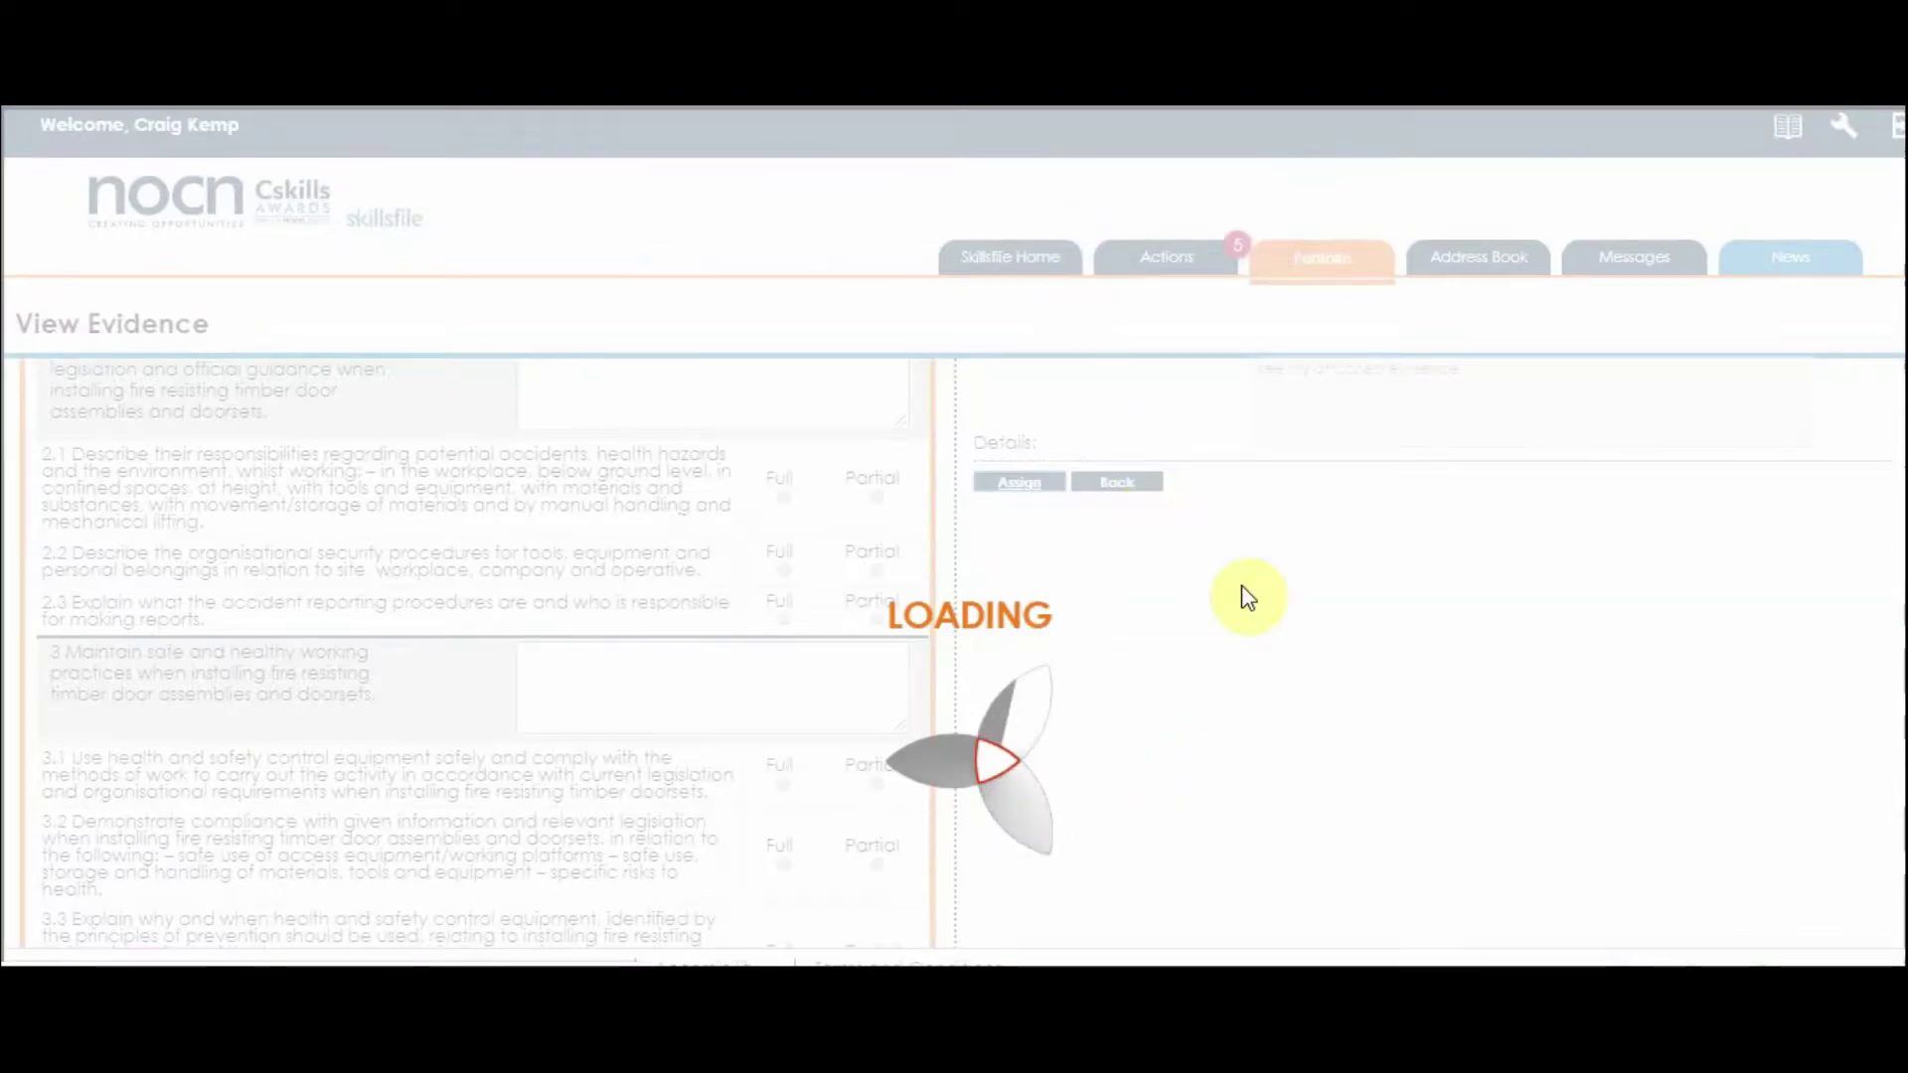
# - Enter the assessment decision "this evidence is sufficient and completes the portfolio" and submit the assessment
pyautogui.scroll(-5, 1245, 586)
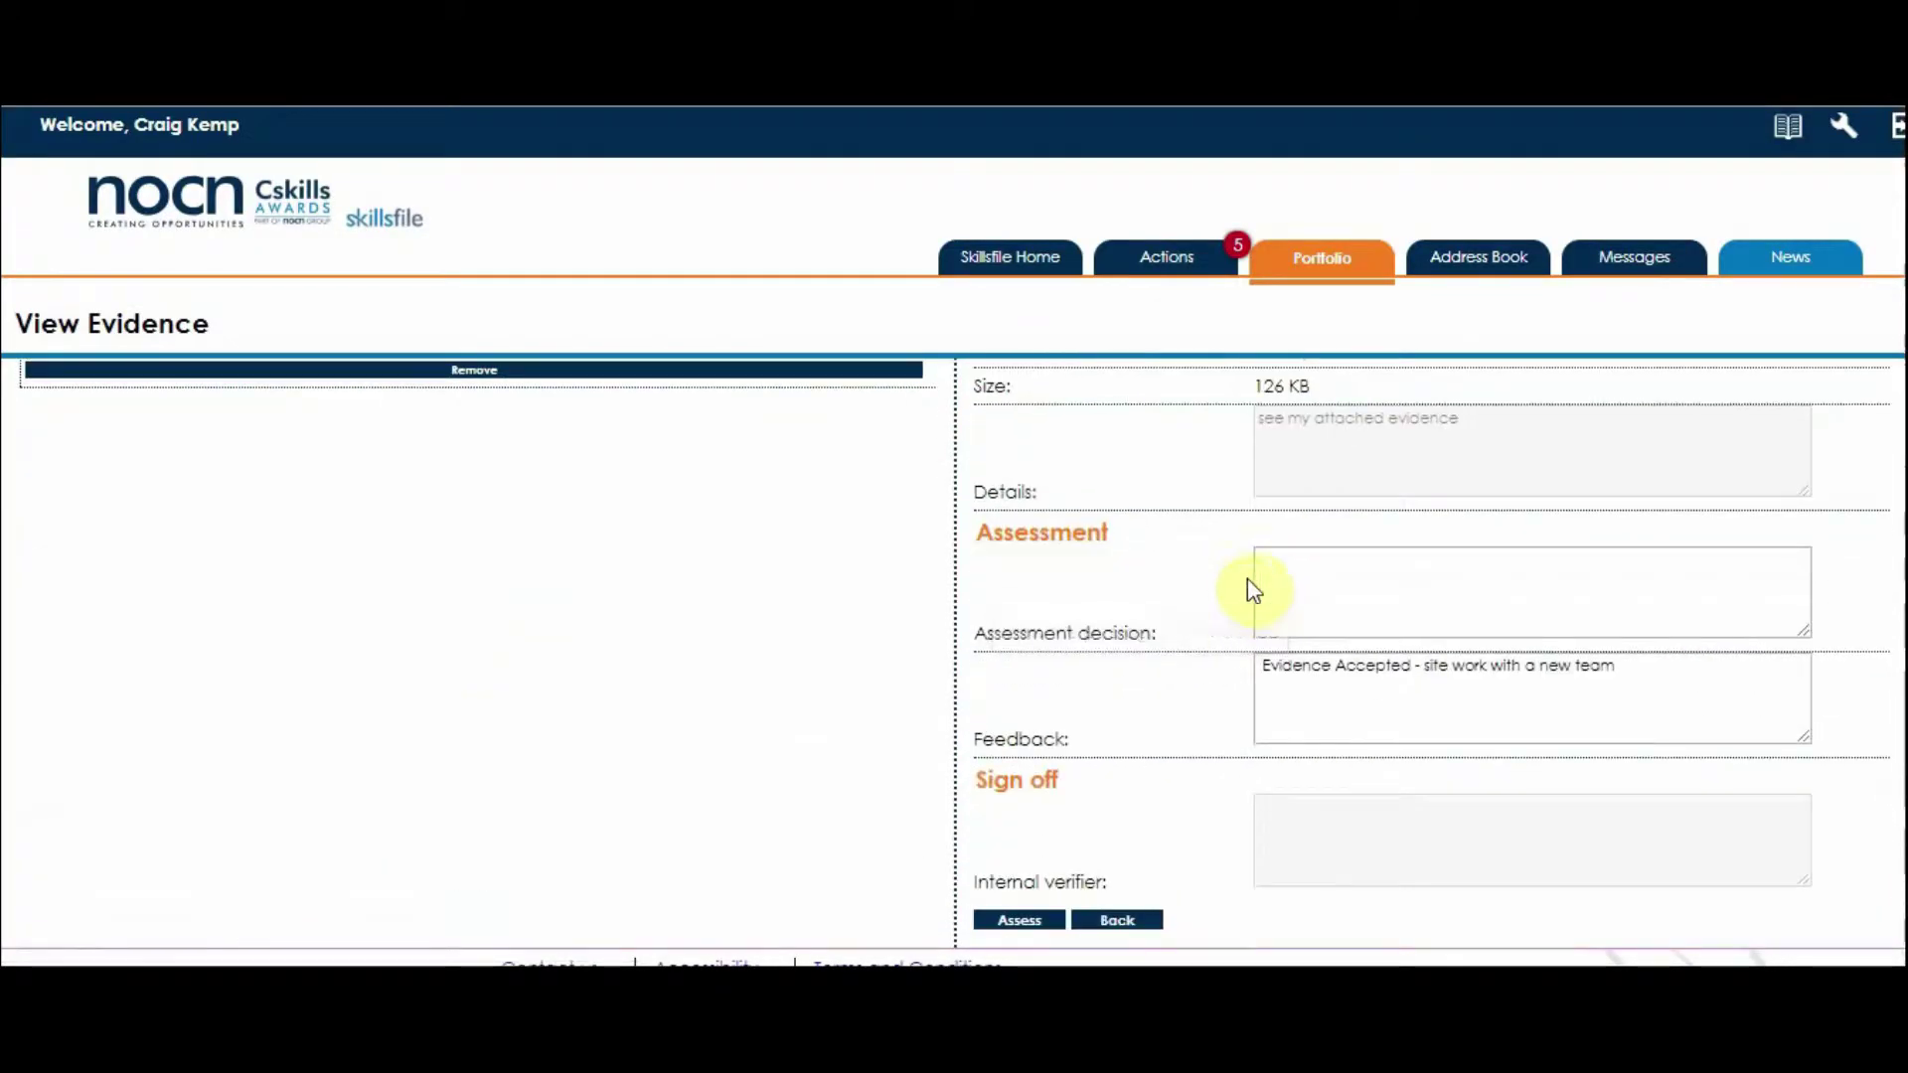
pyautogui.click(1296, 558)
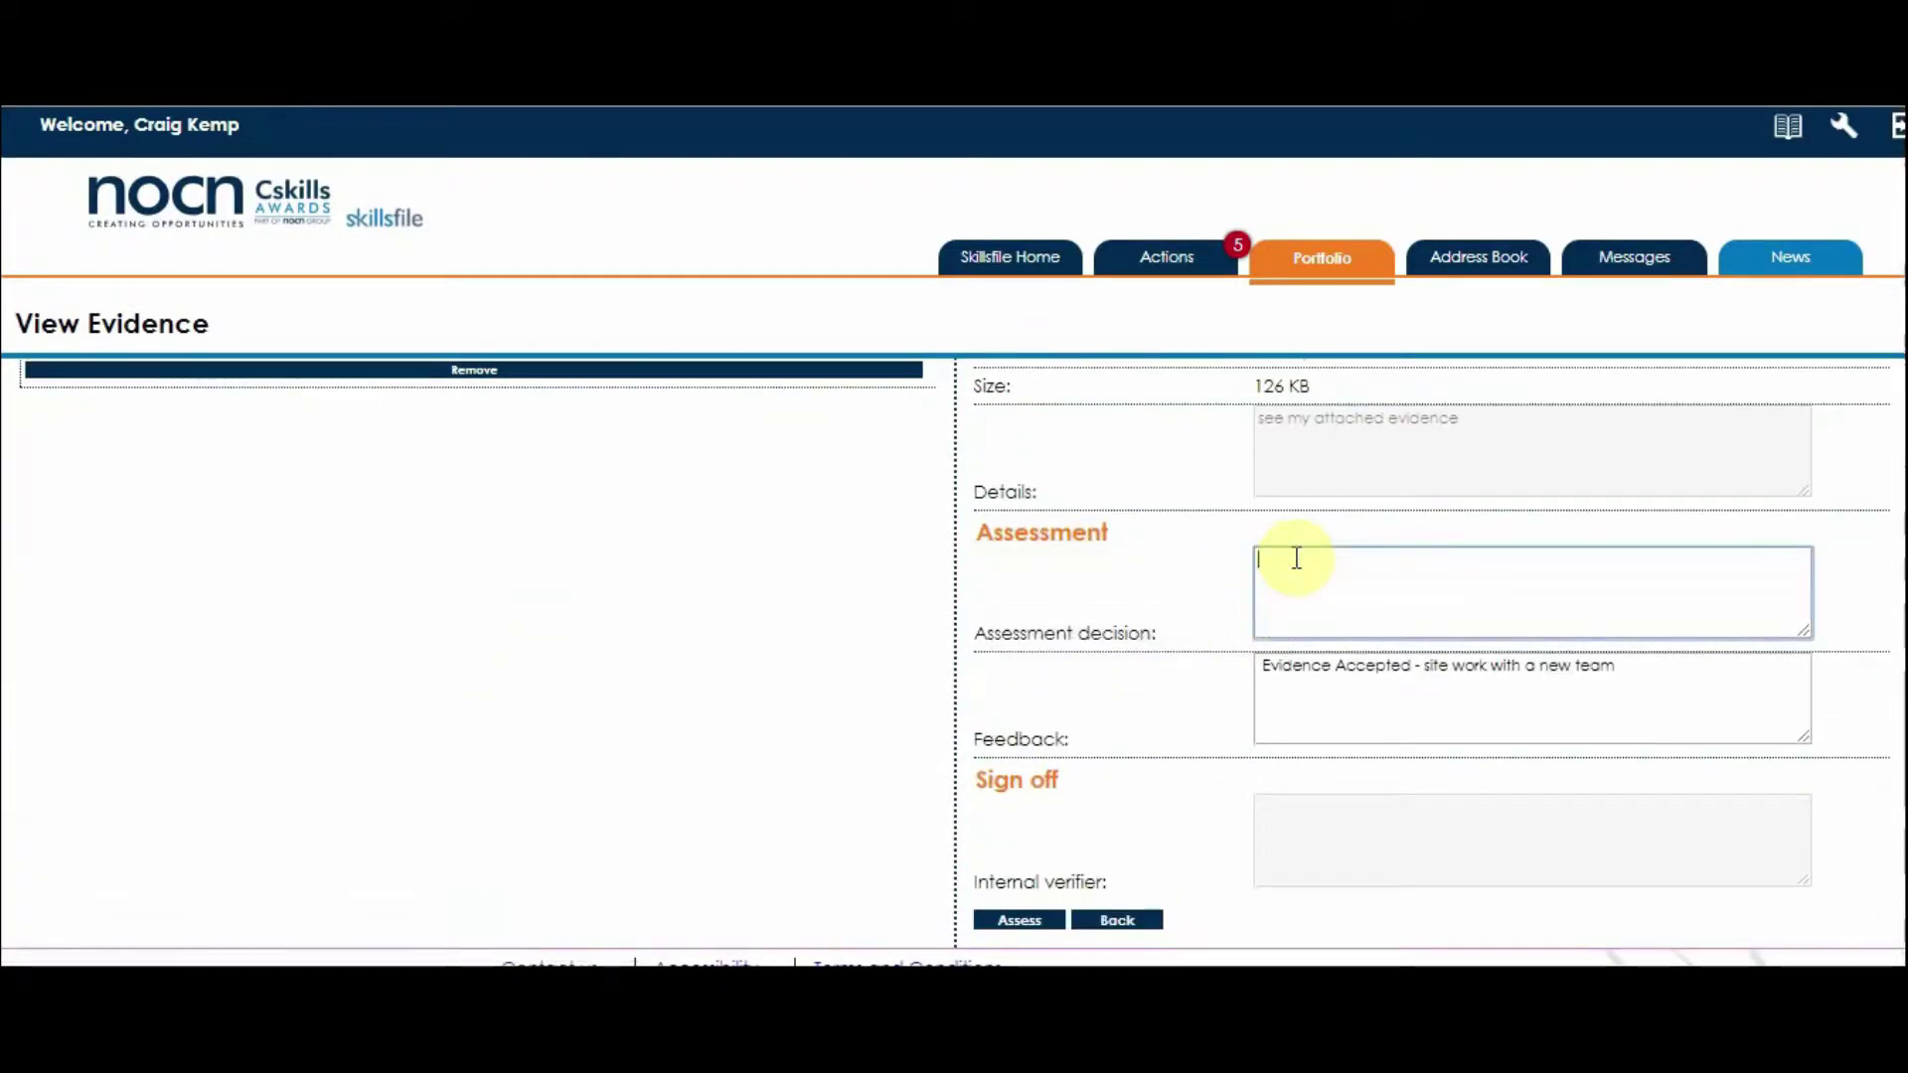
pyautogui.write('this evidence is sufficient and completes t')
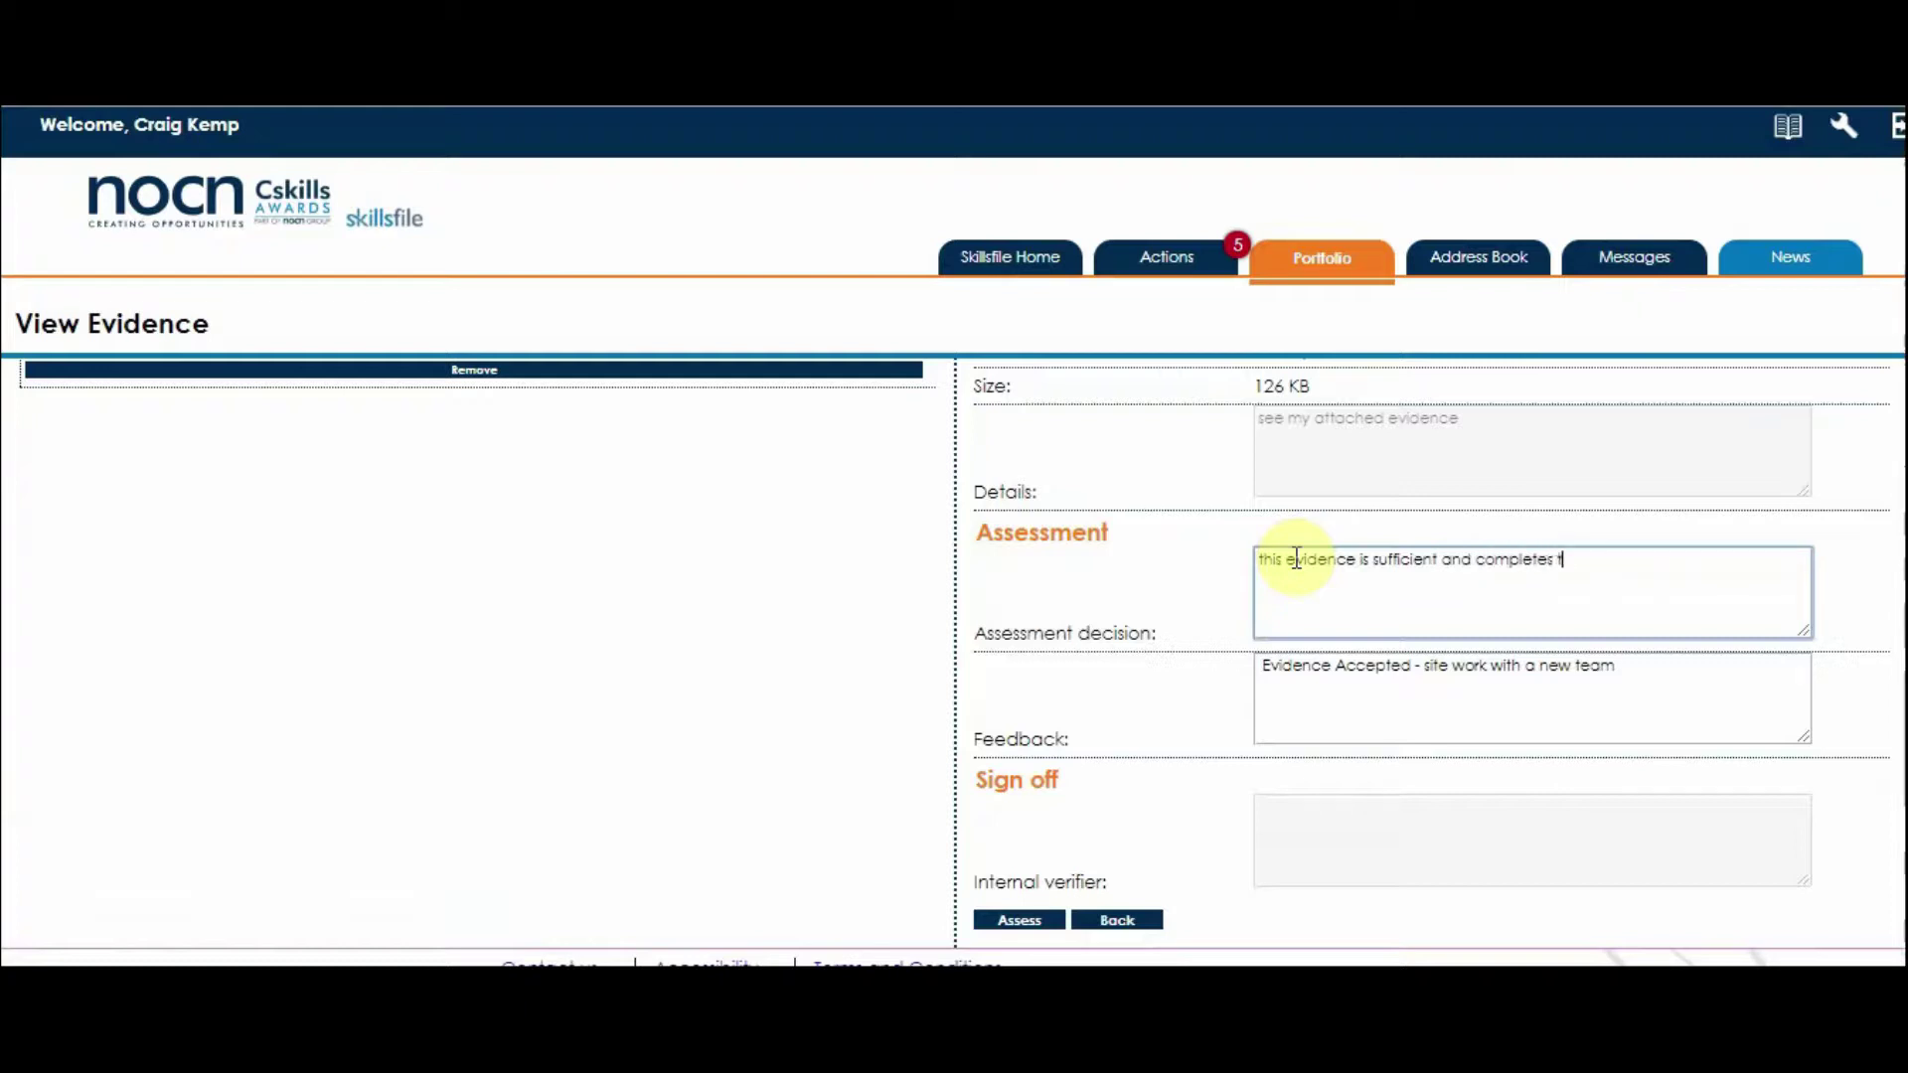
pyautogui.write('folio')
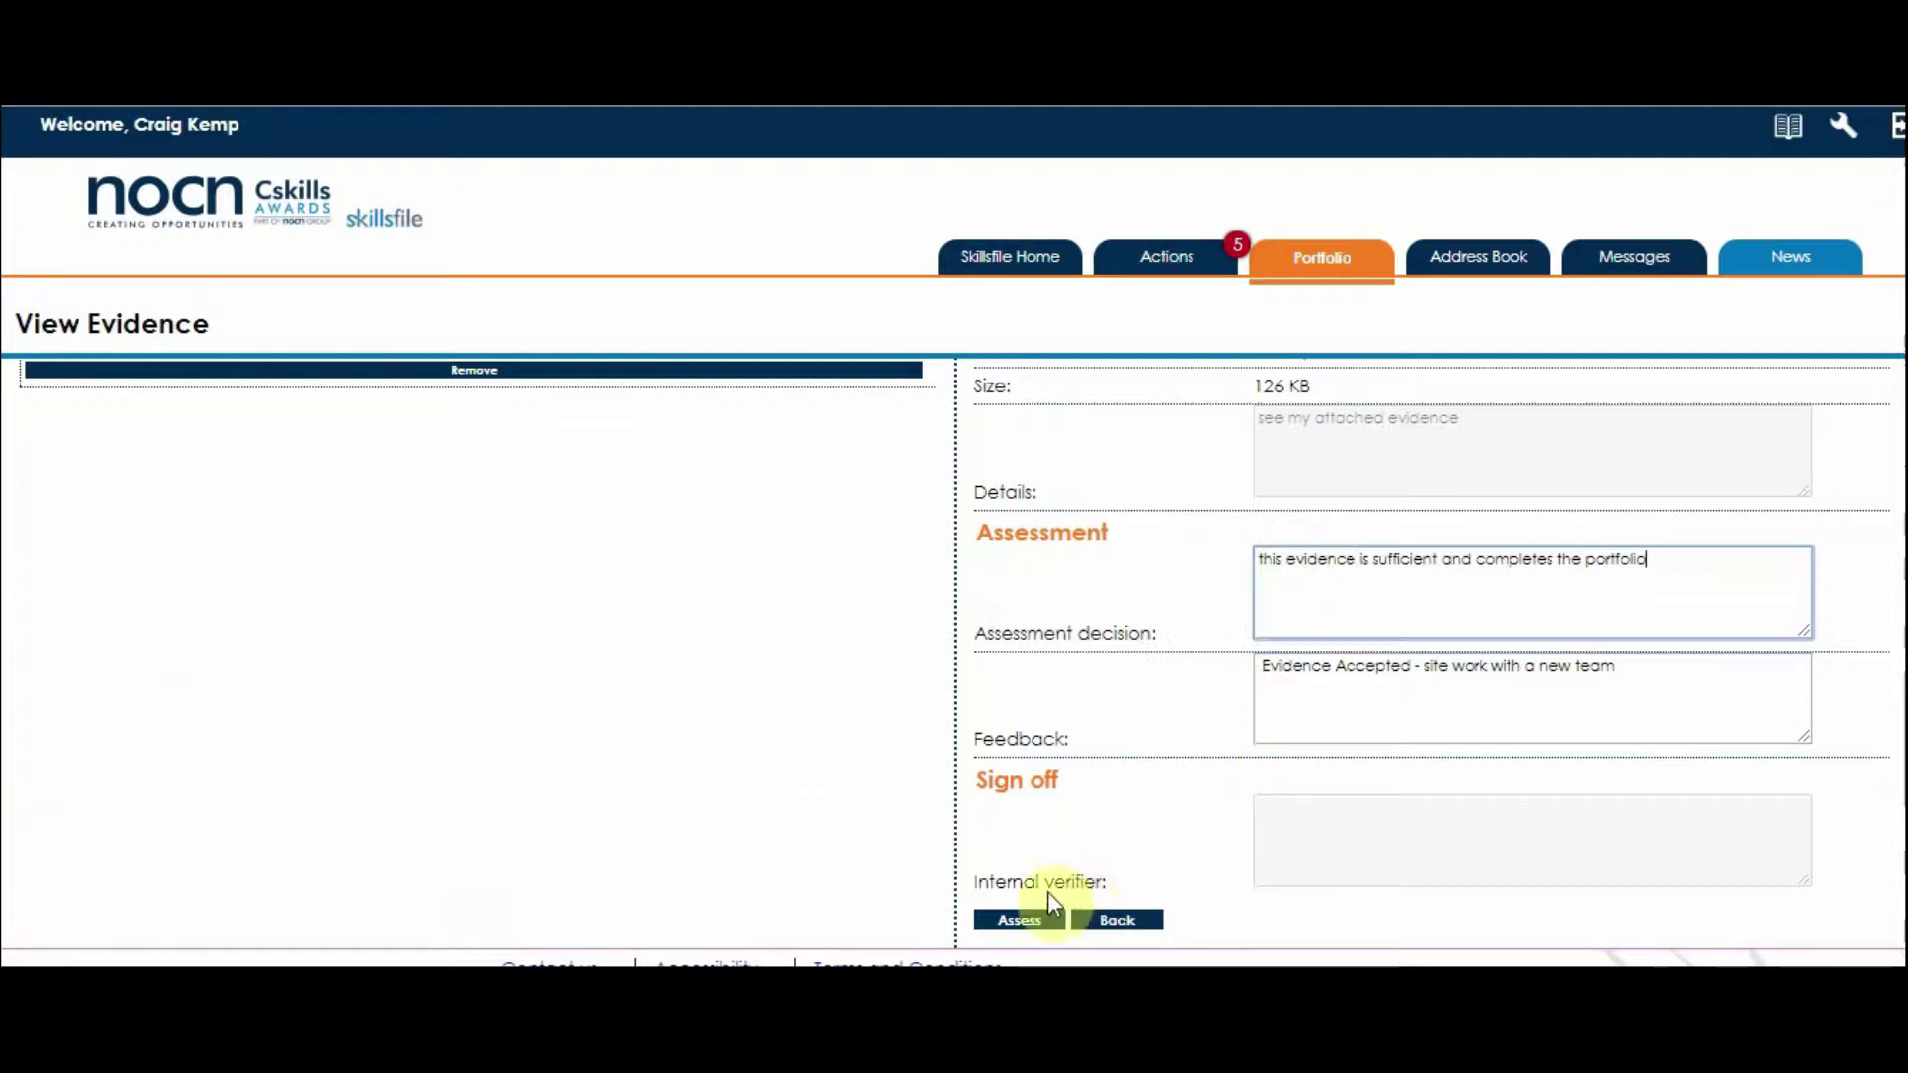
pyautogui.click(1030, 928)
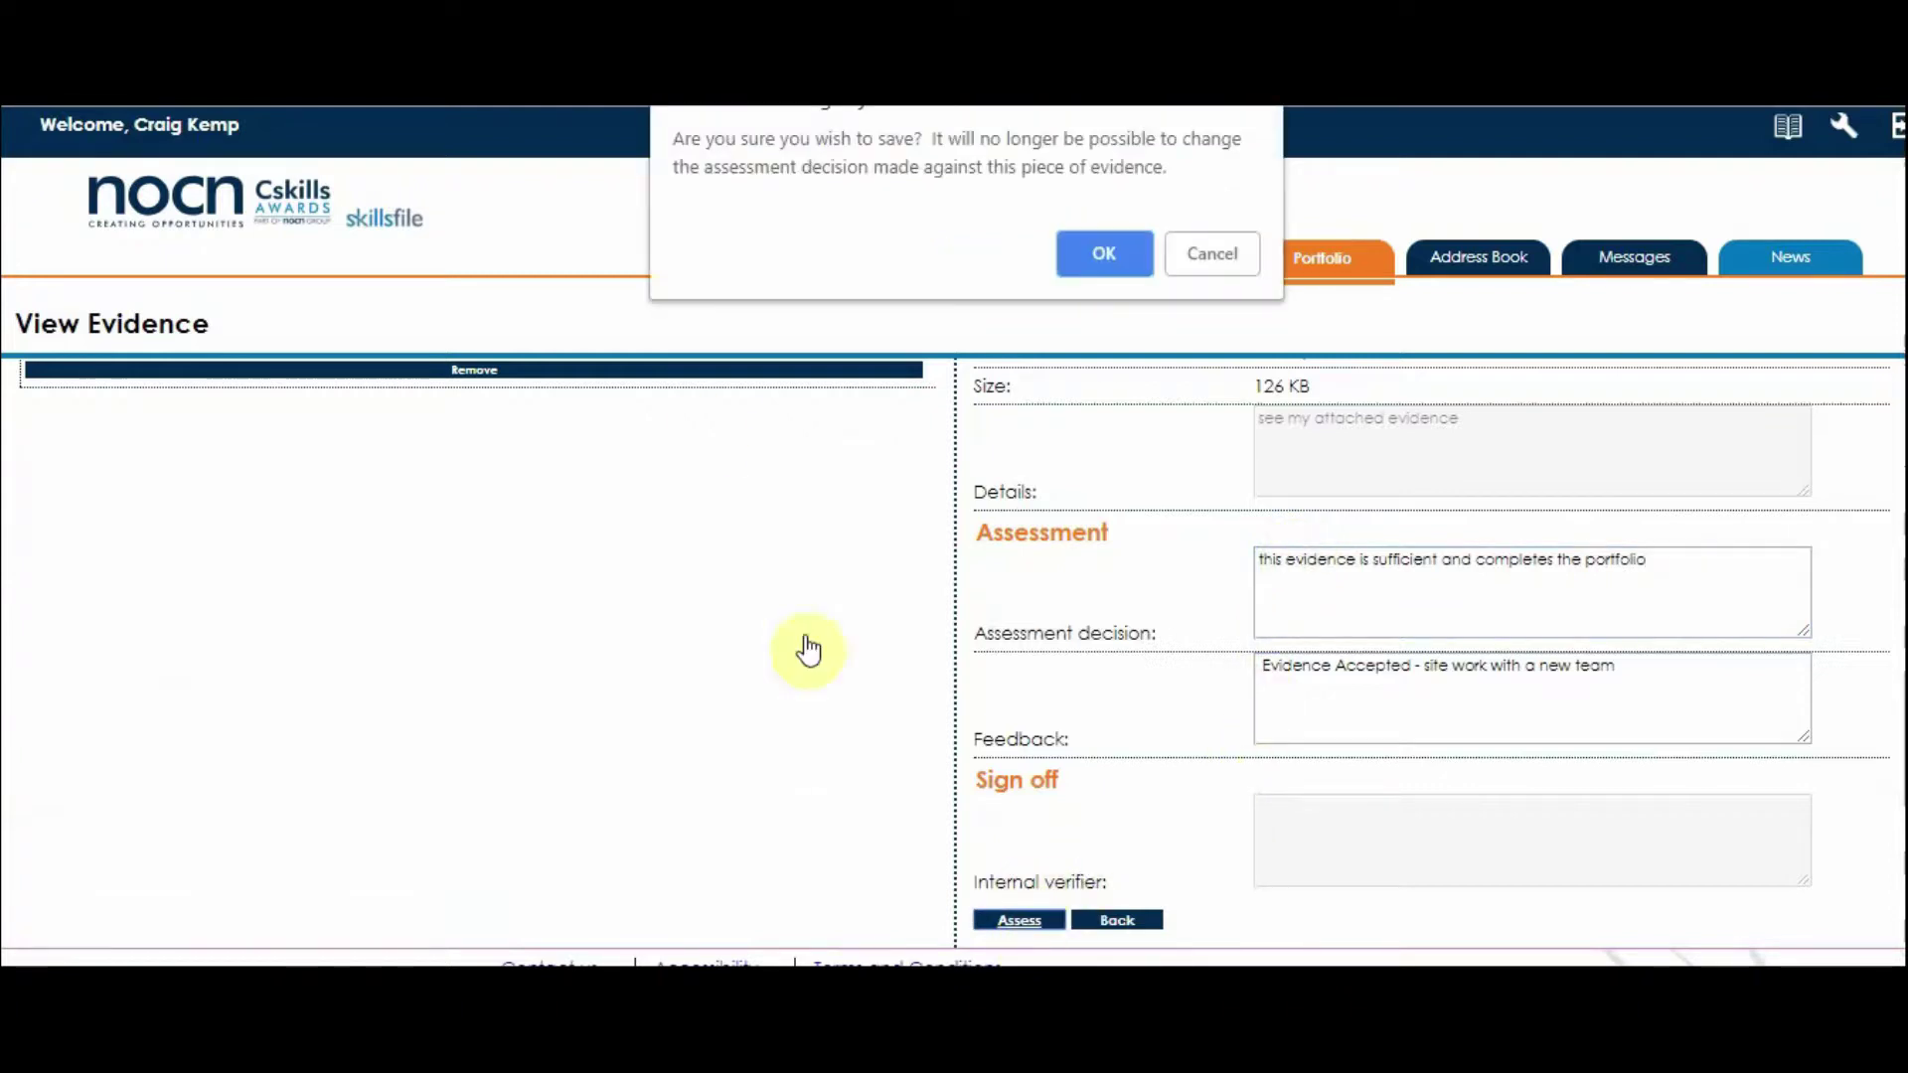
pyautogui.click(1103, 256)
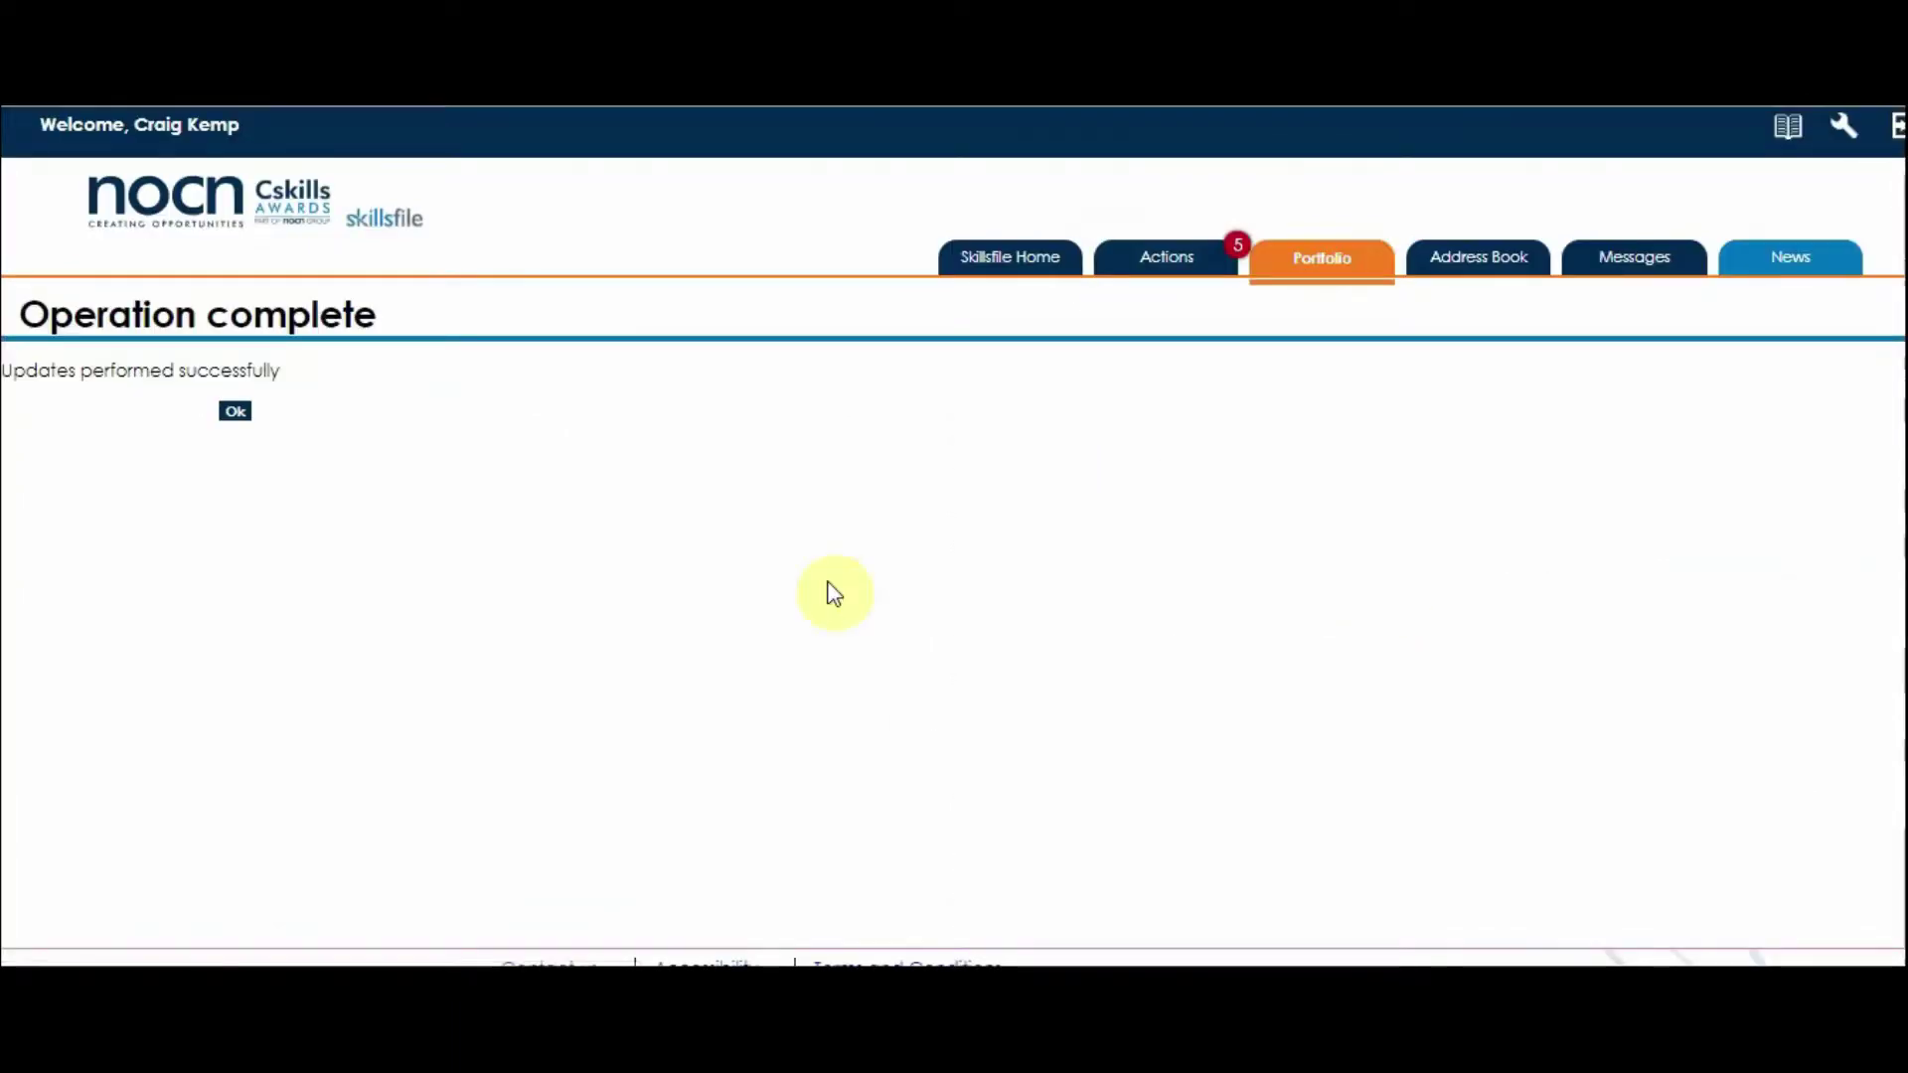
pyautogui.click(235, 415)
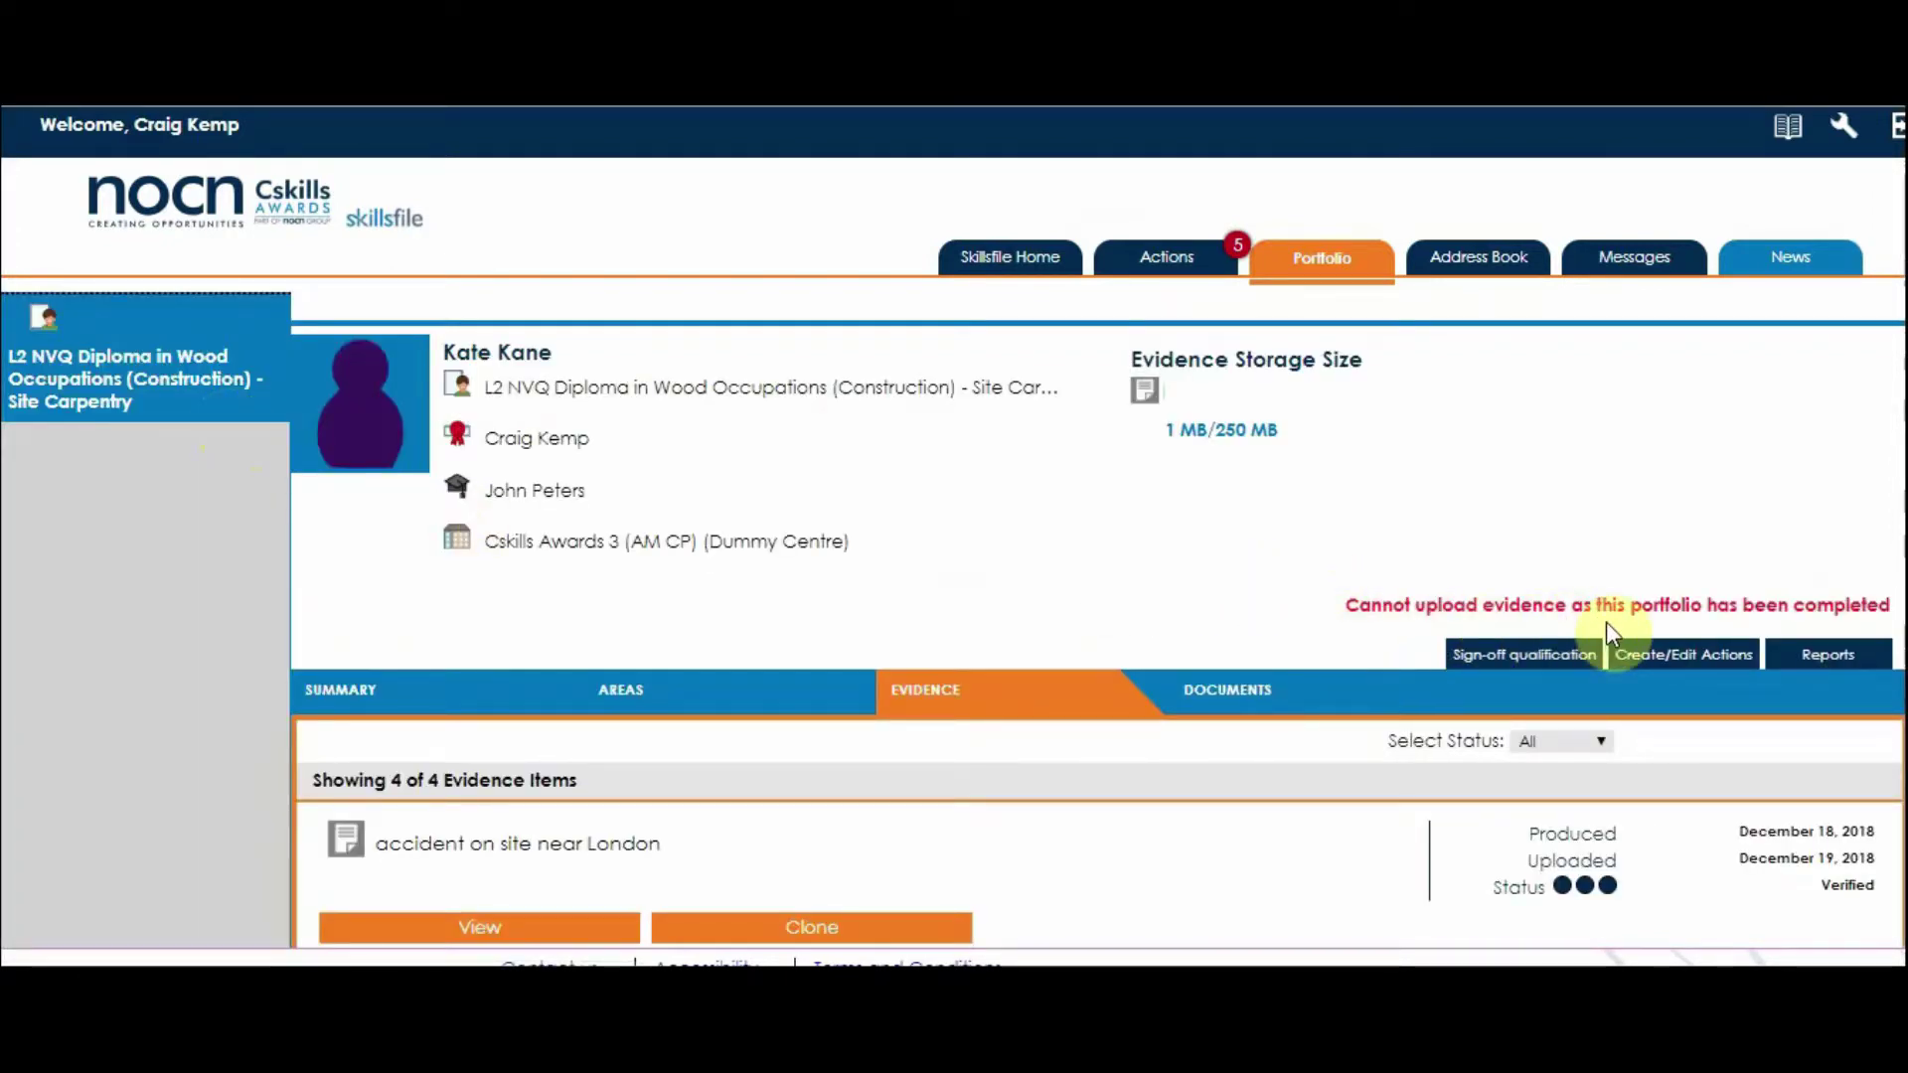
# - Sign off the candidate's L2 NVQ Site Carpentry qualification
pyautogui.scroll(-2, 1242, 541)
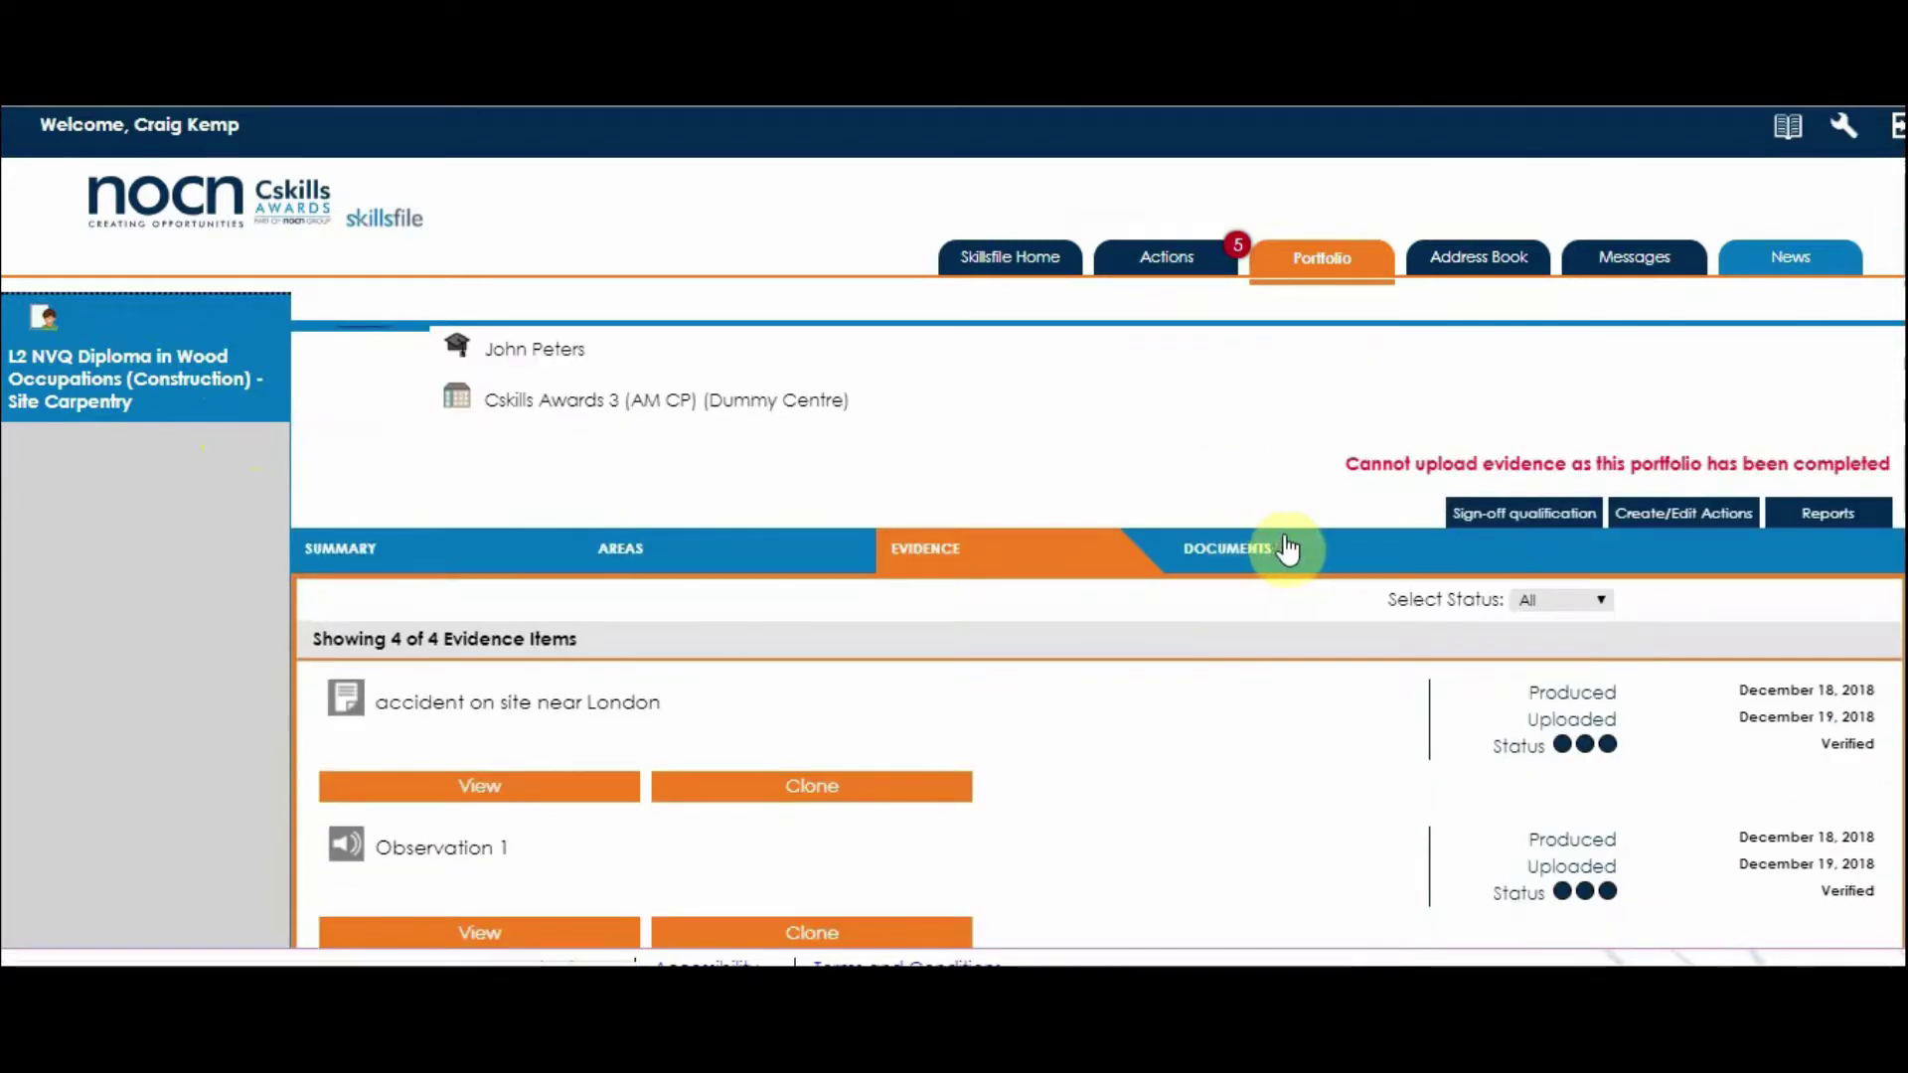
pyautogui.click(1525, 517)
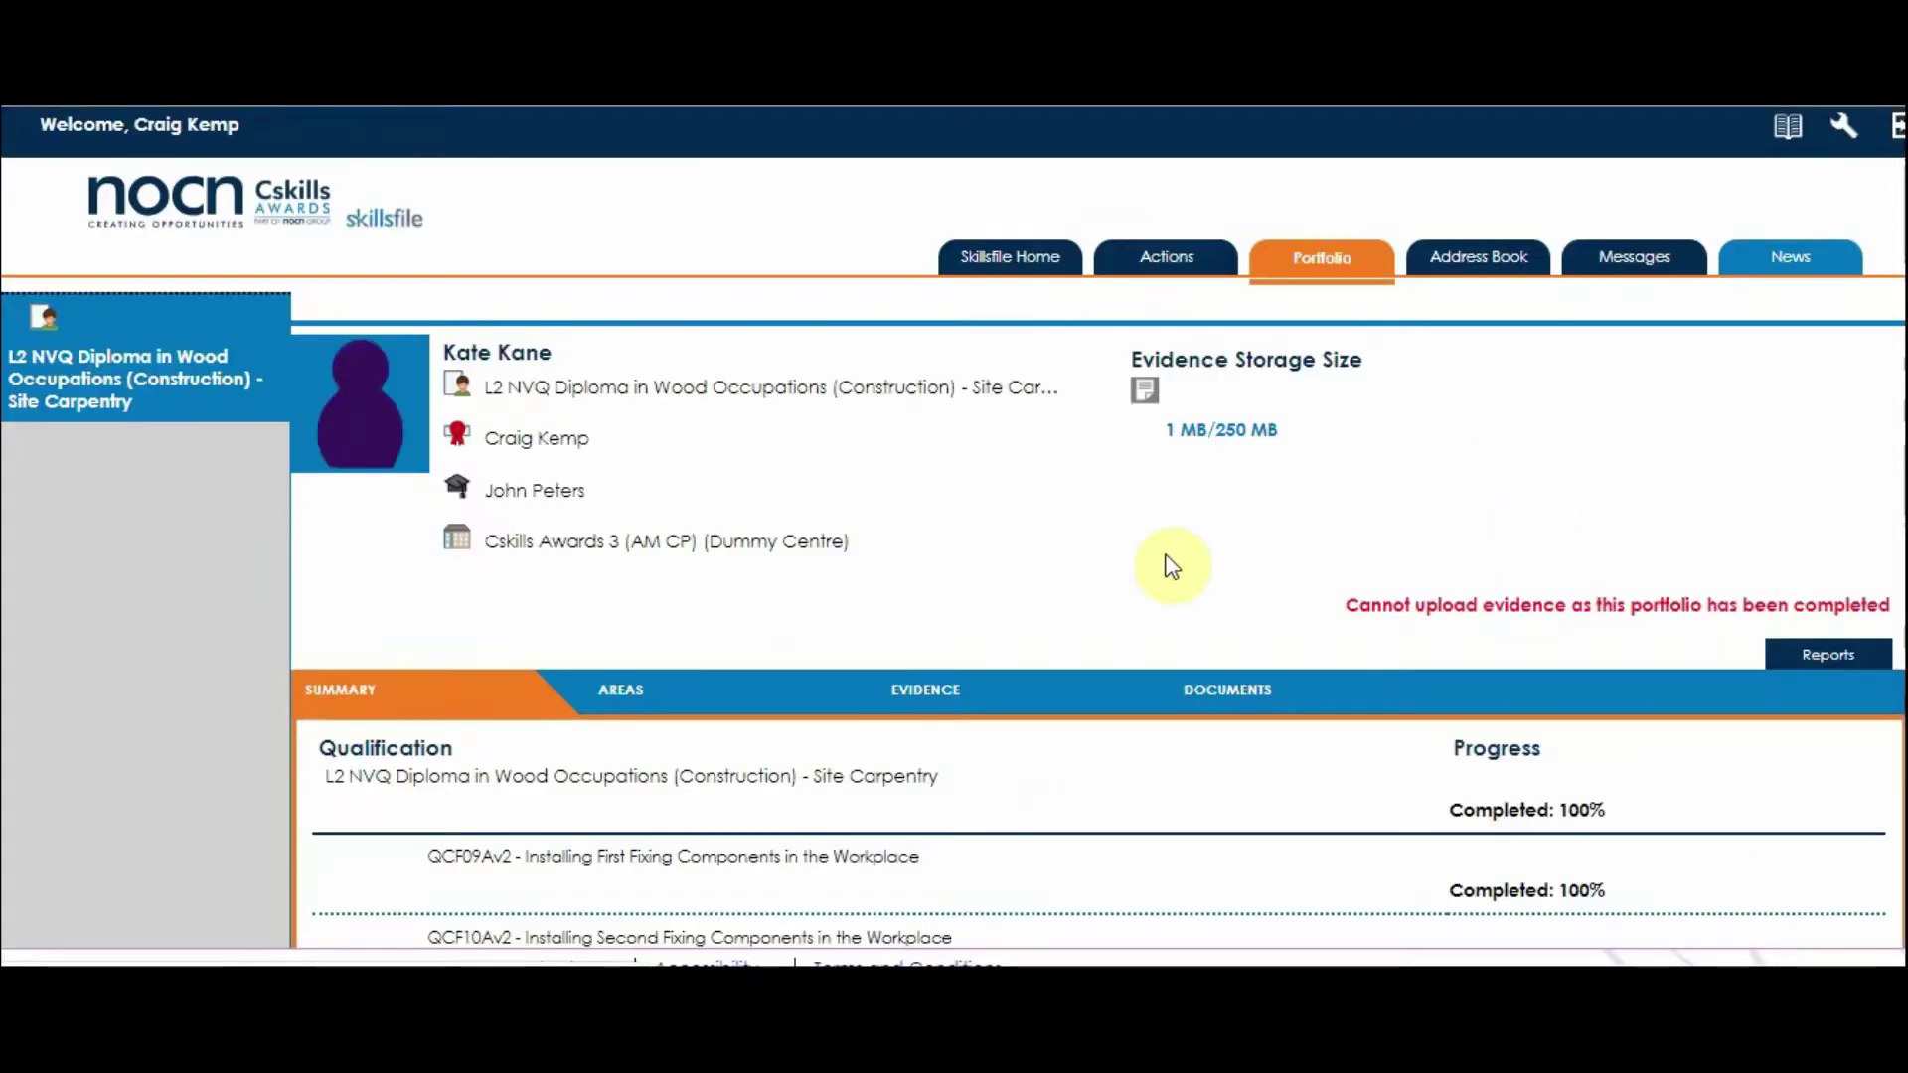
# - Open the portfolio's areas view and check the status and criteria sufficiency of units QCF09Av2 and QCF10Av2
pyautogui.scroll(-3, 1173, 566)
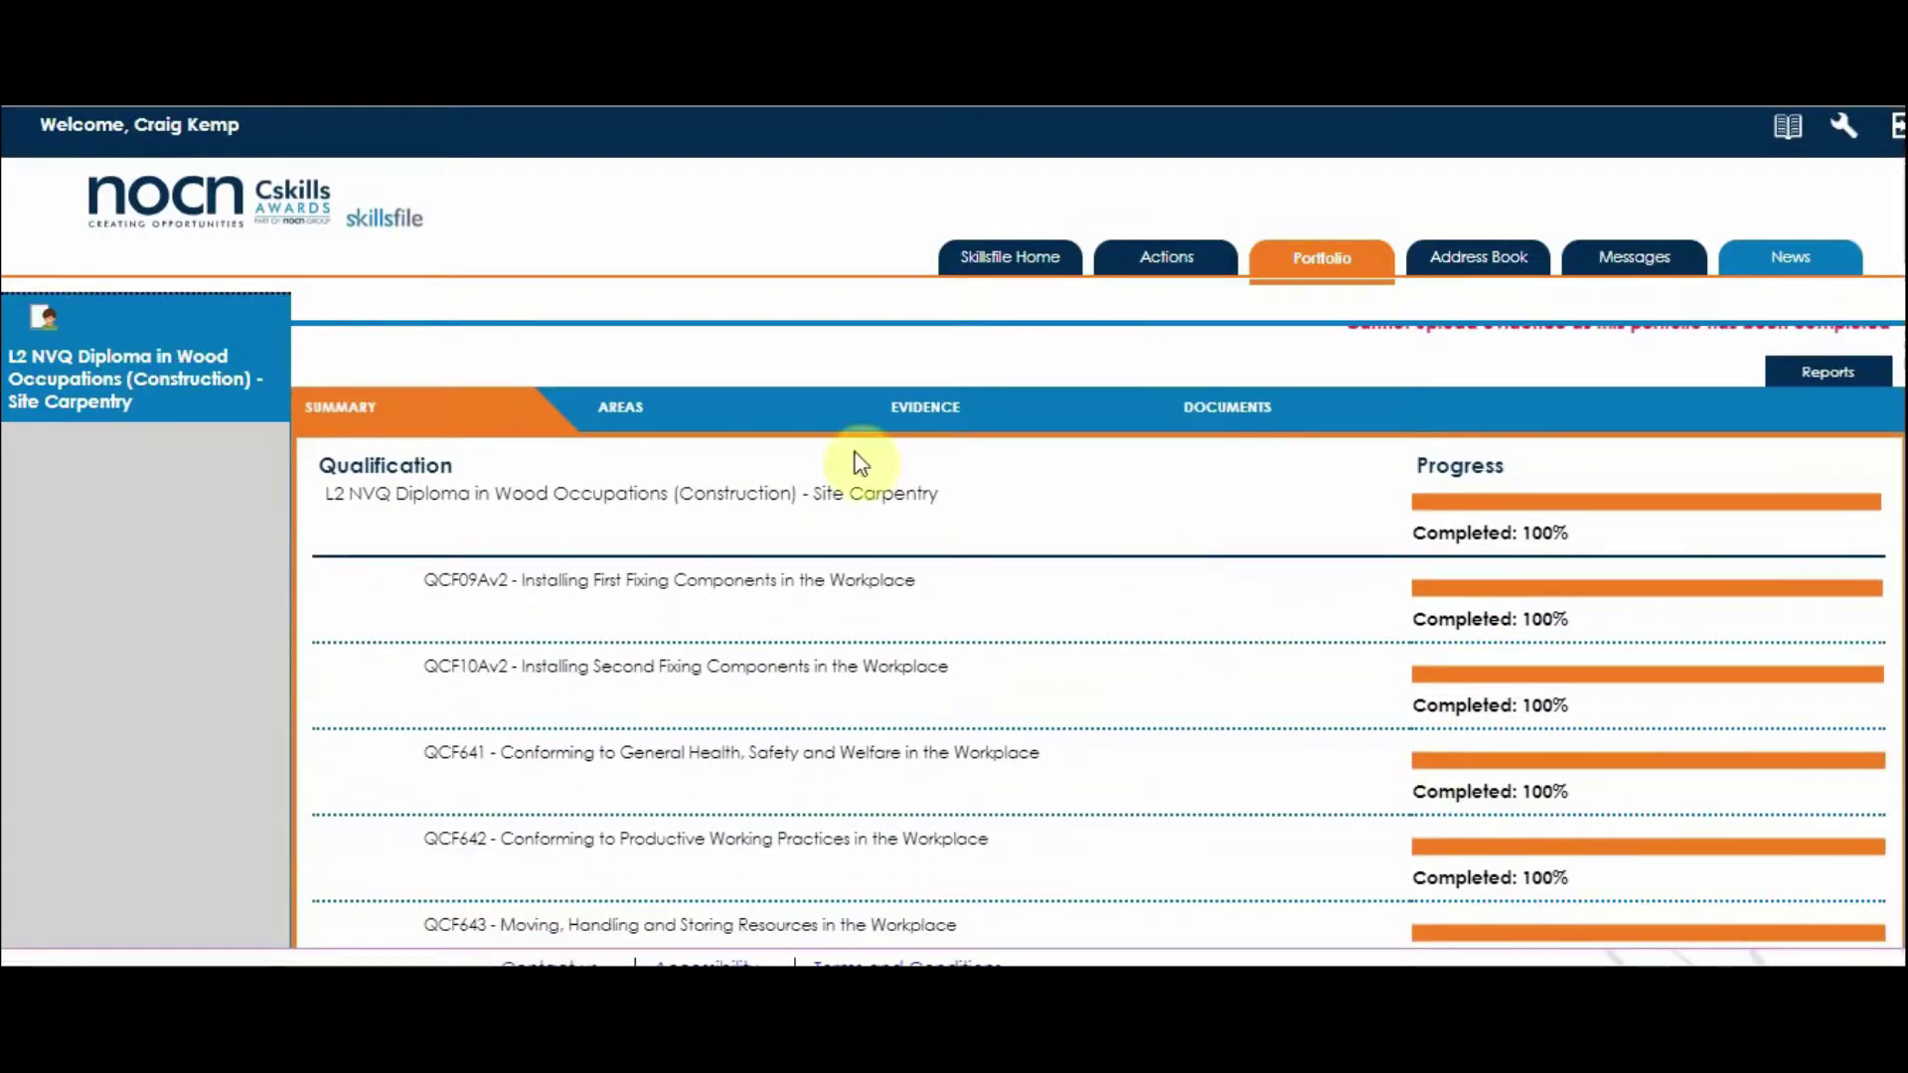
pyautogui.click(632, 411)
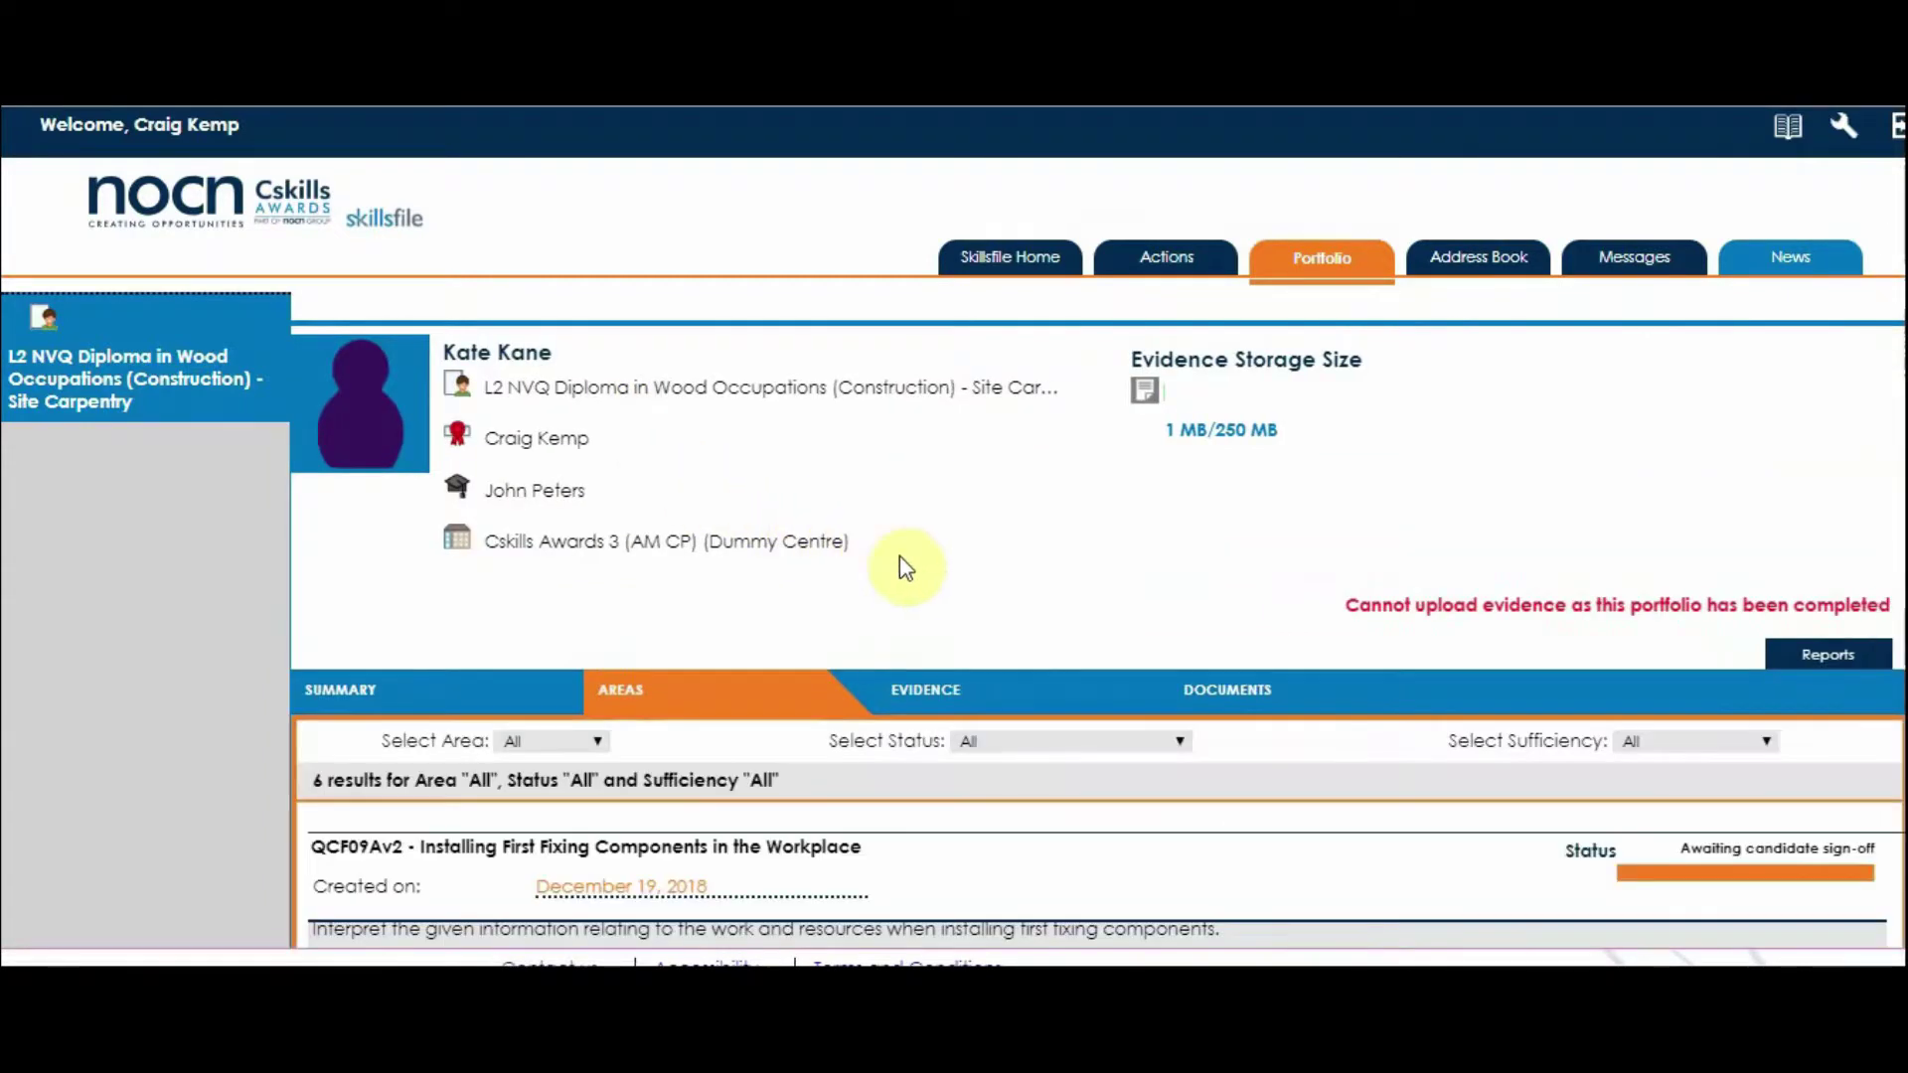
pyautogui.scroll(-3, 923, 566)
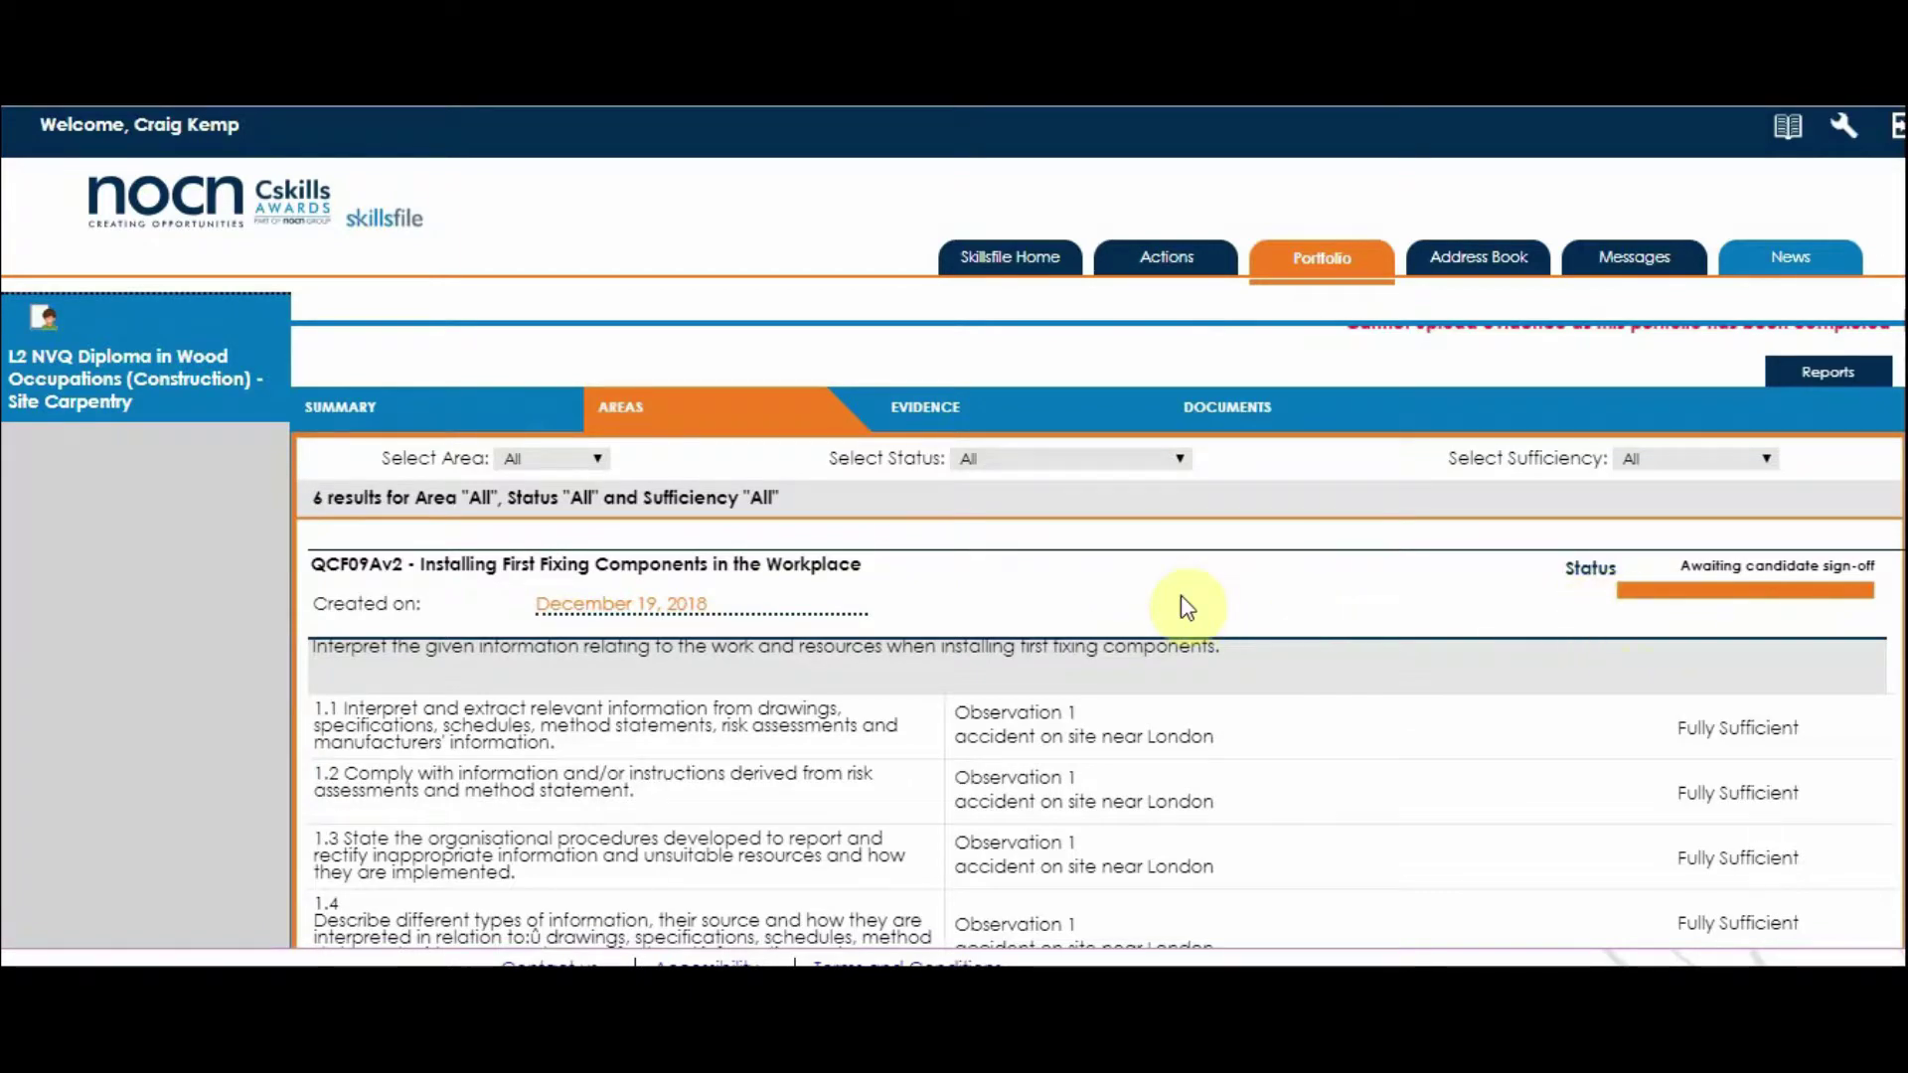
pyautogui.scroll(-10, 1186, 606)
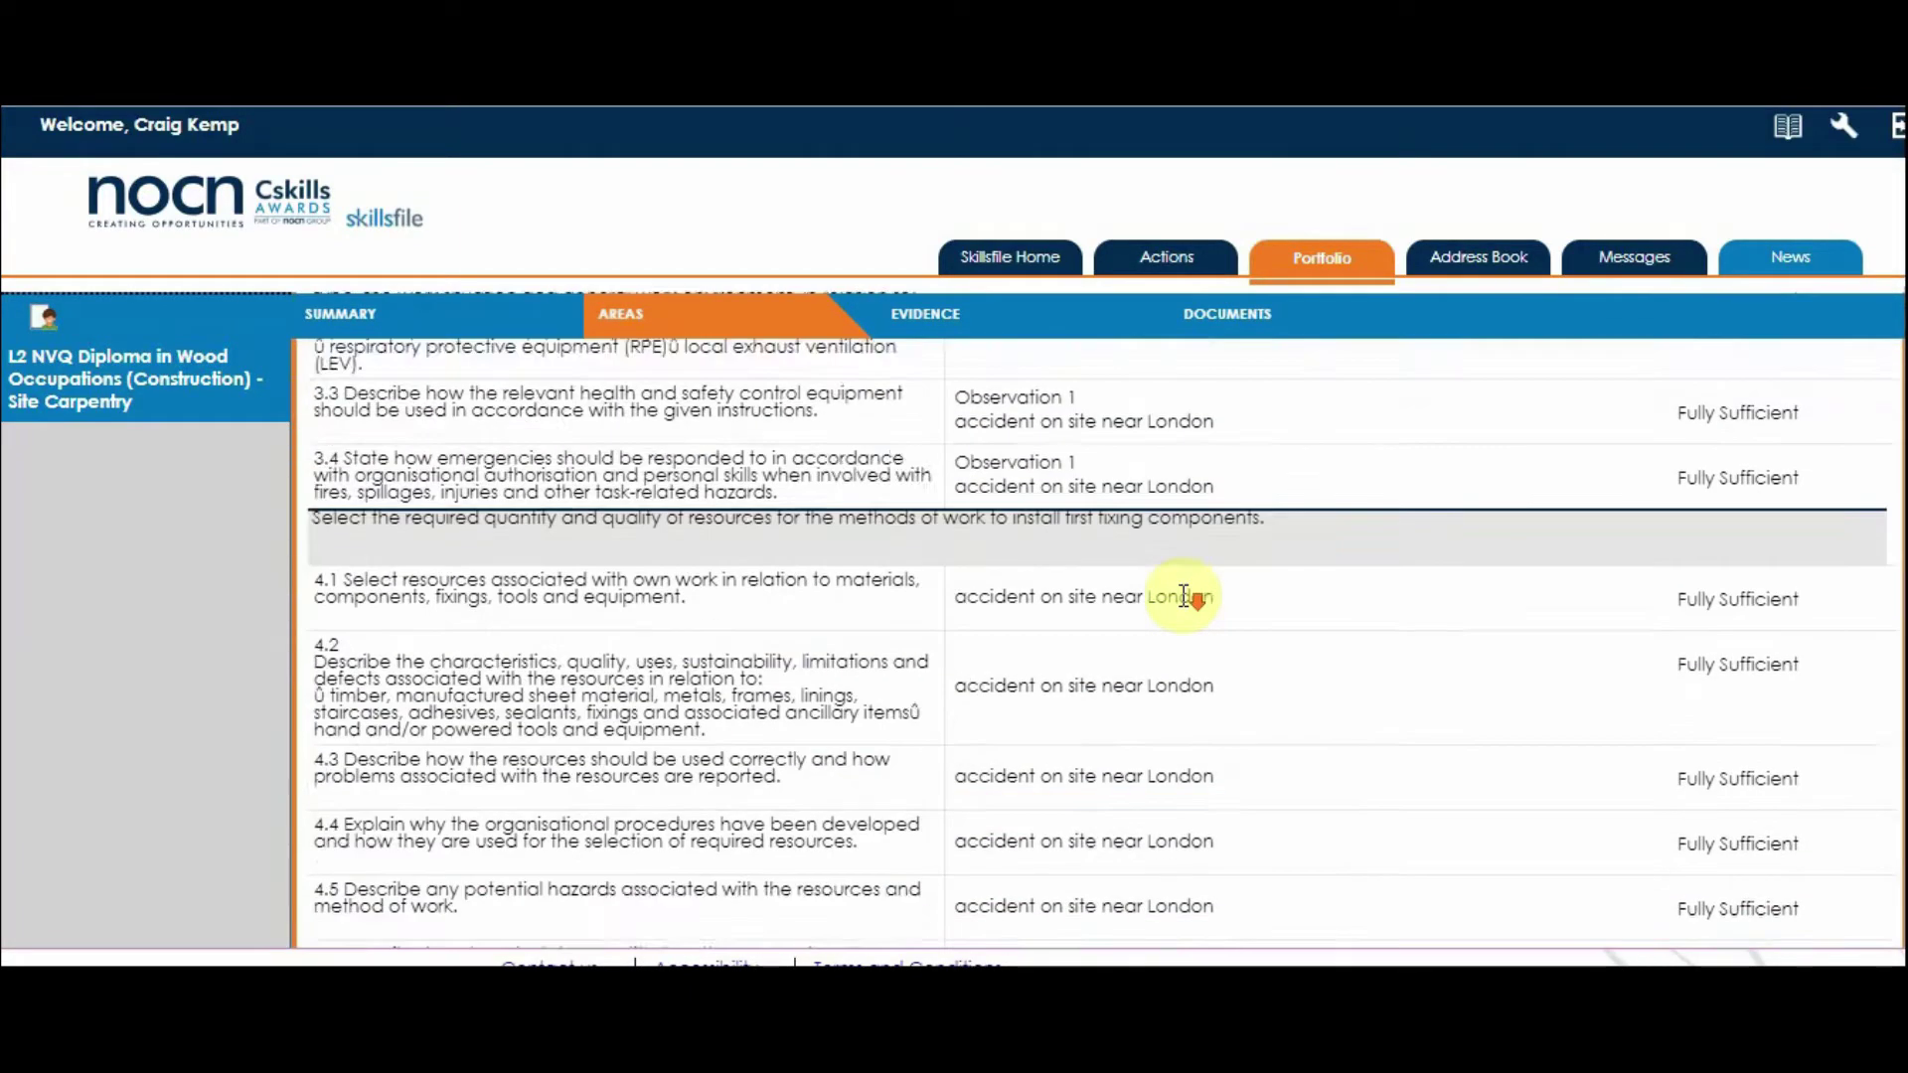
pyautogui.scroll(-10, 1185, 596)
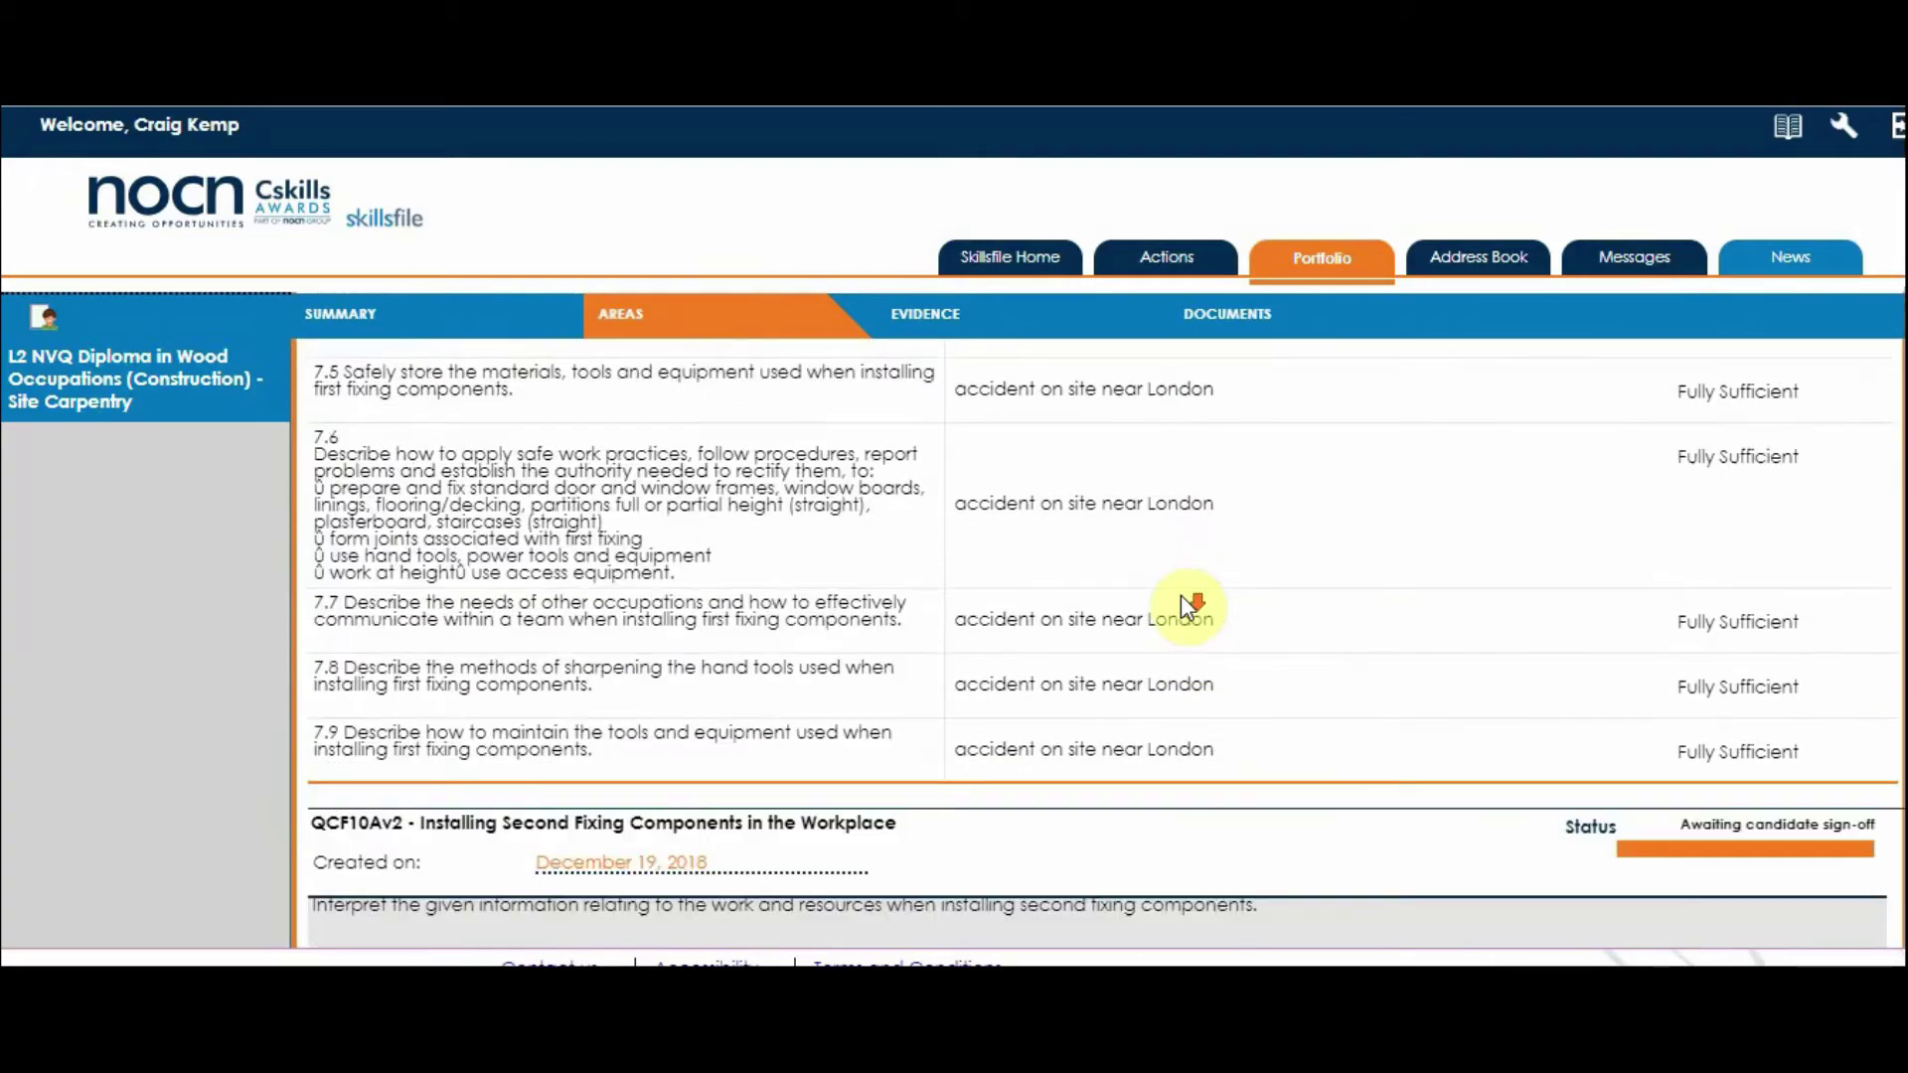
pyautogui.scroll(-5, 1189, 604)
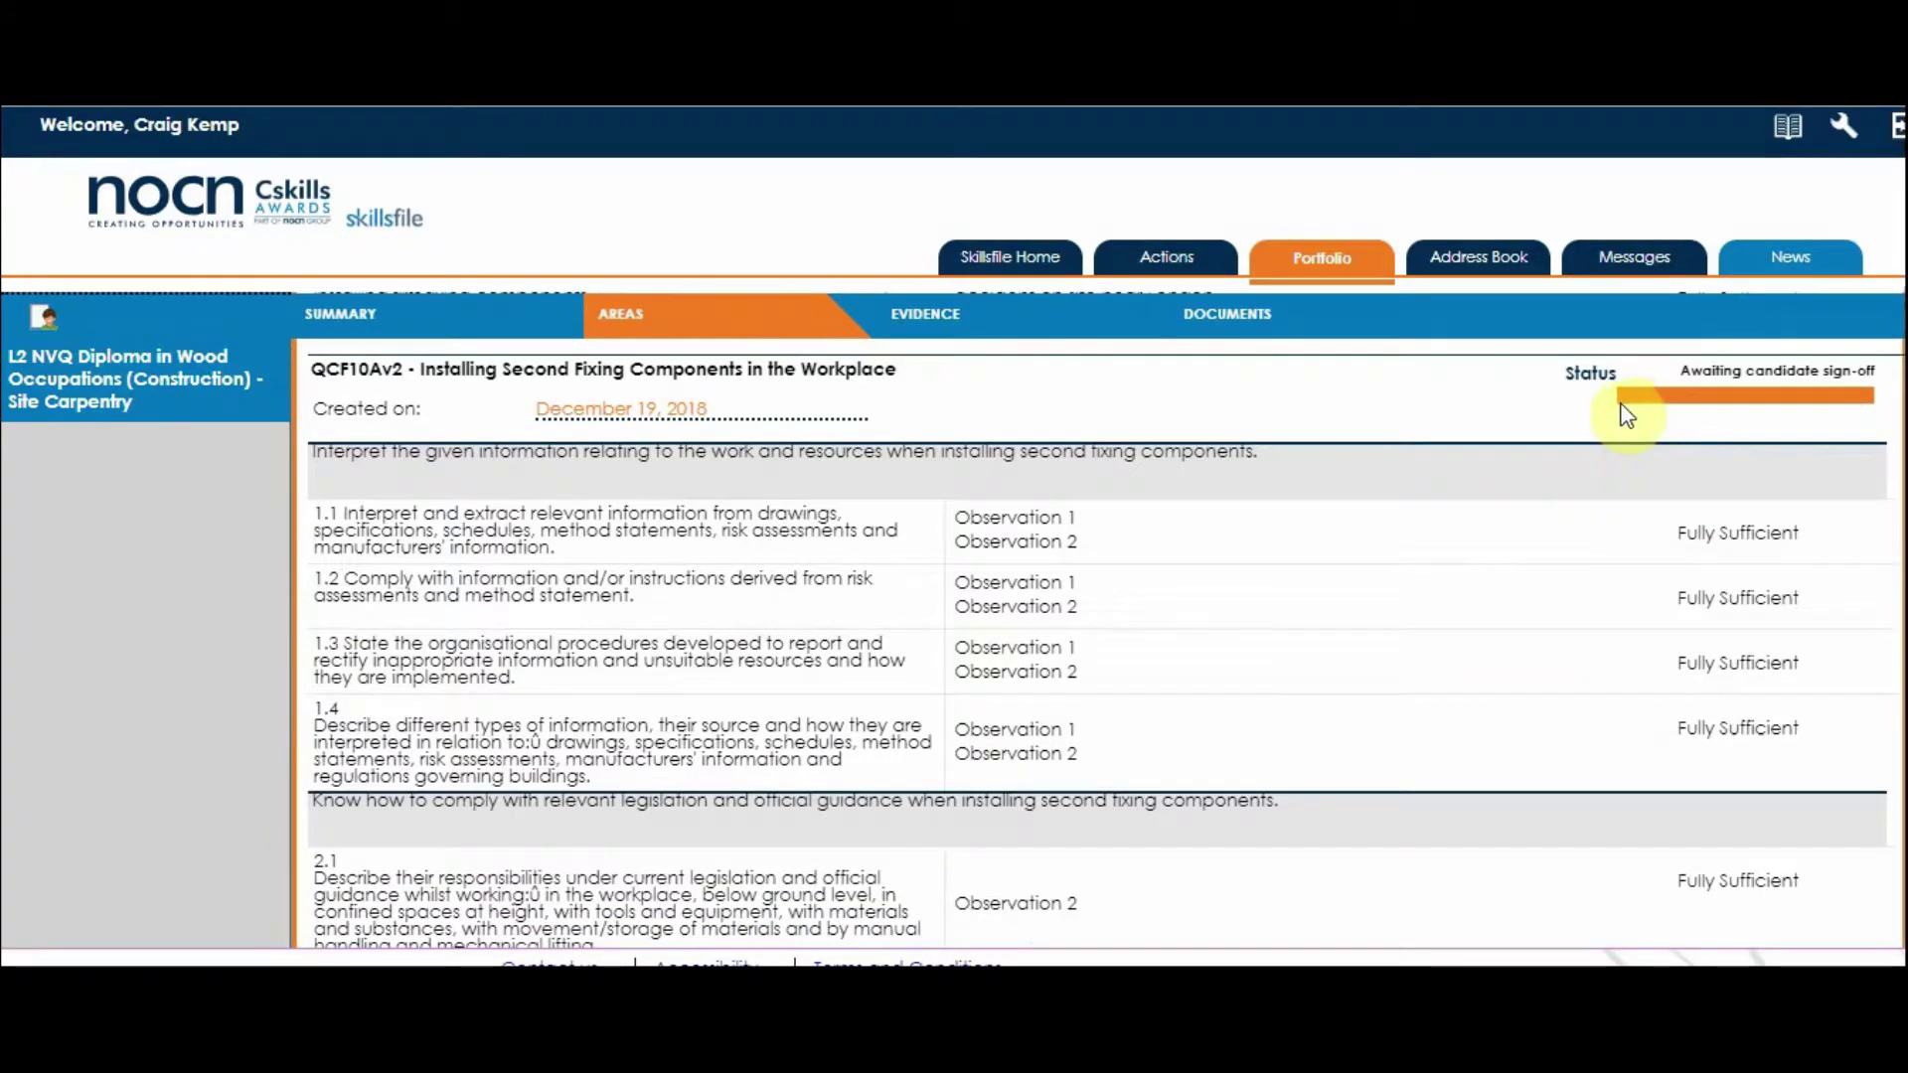
pyautogui.scroll(-6, 1250, 430)
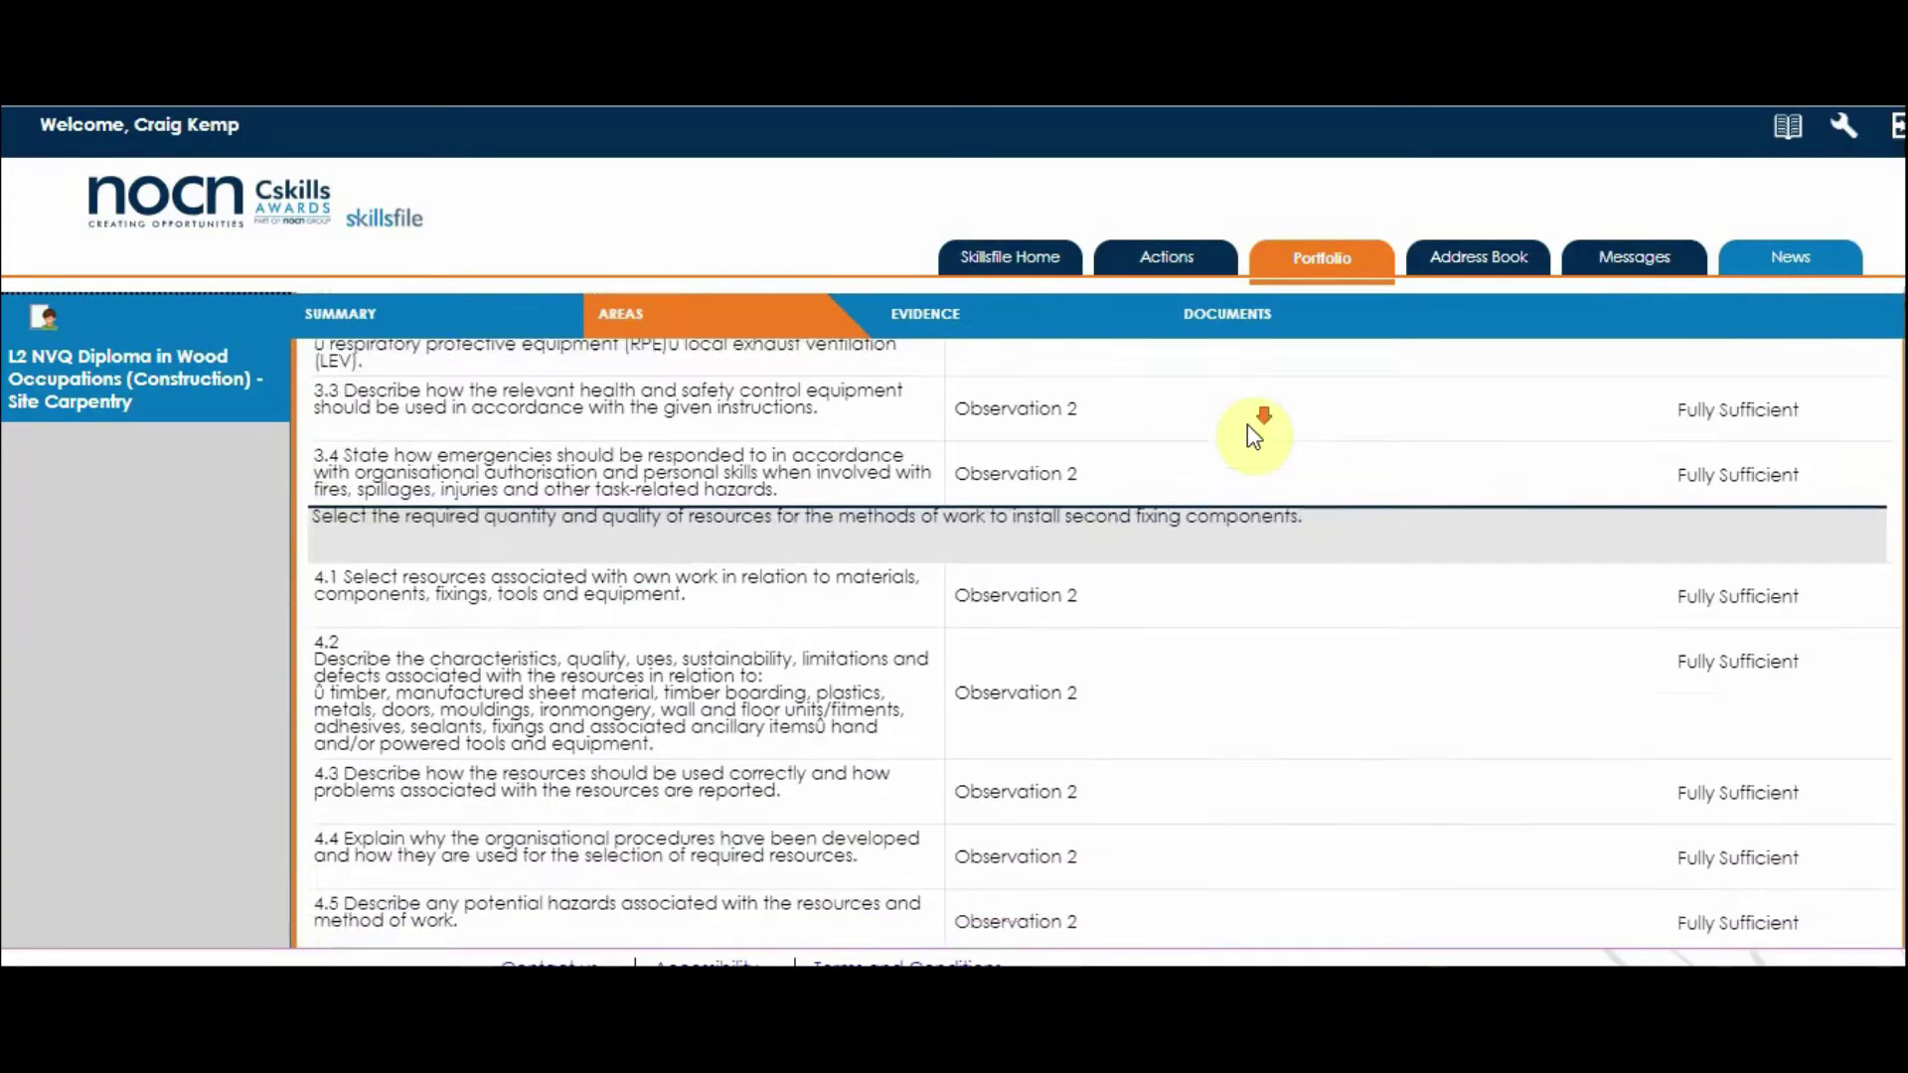
pyautogui.scroll(-10, 1248, 426)
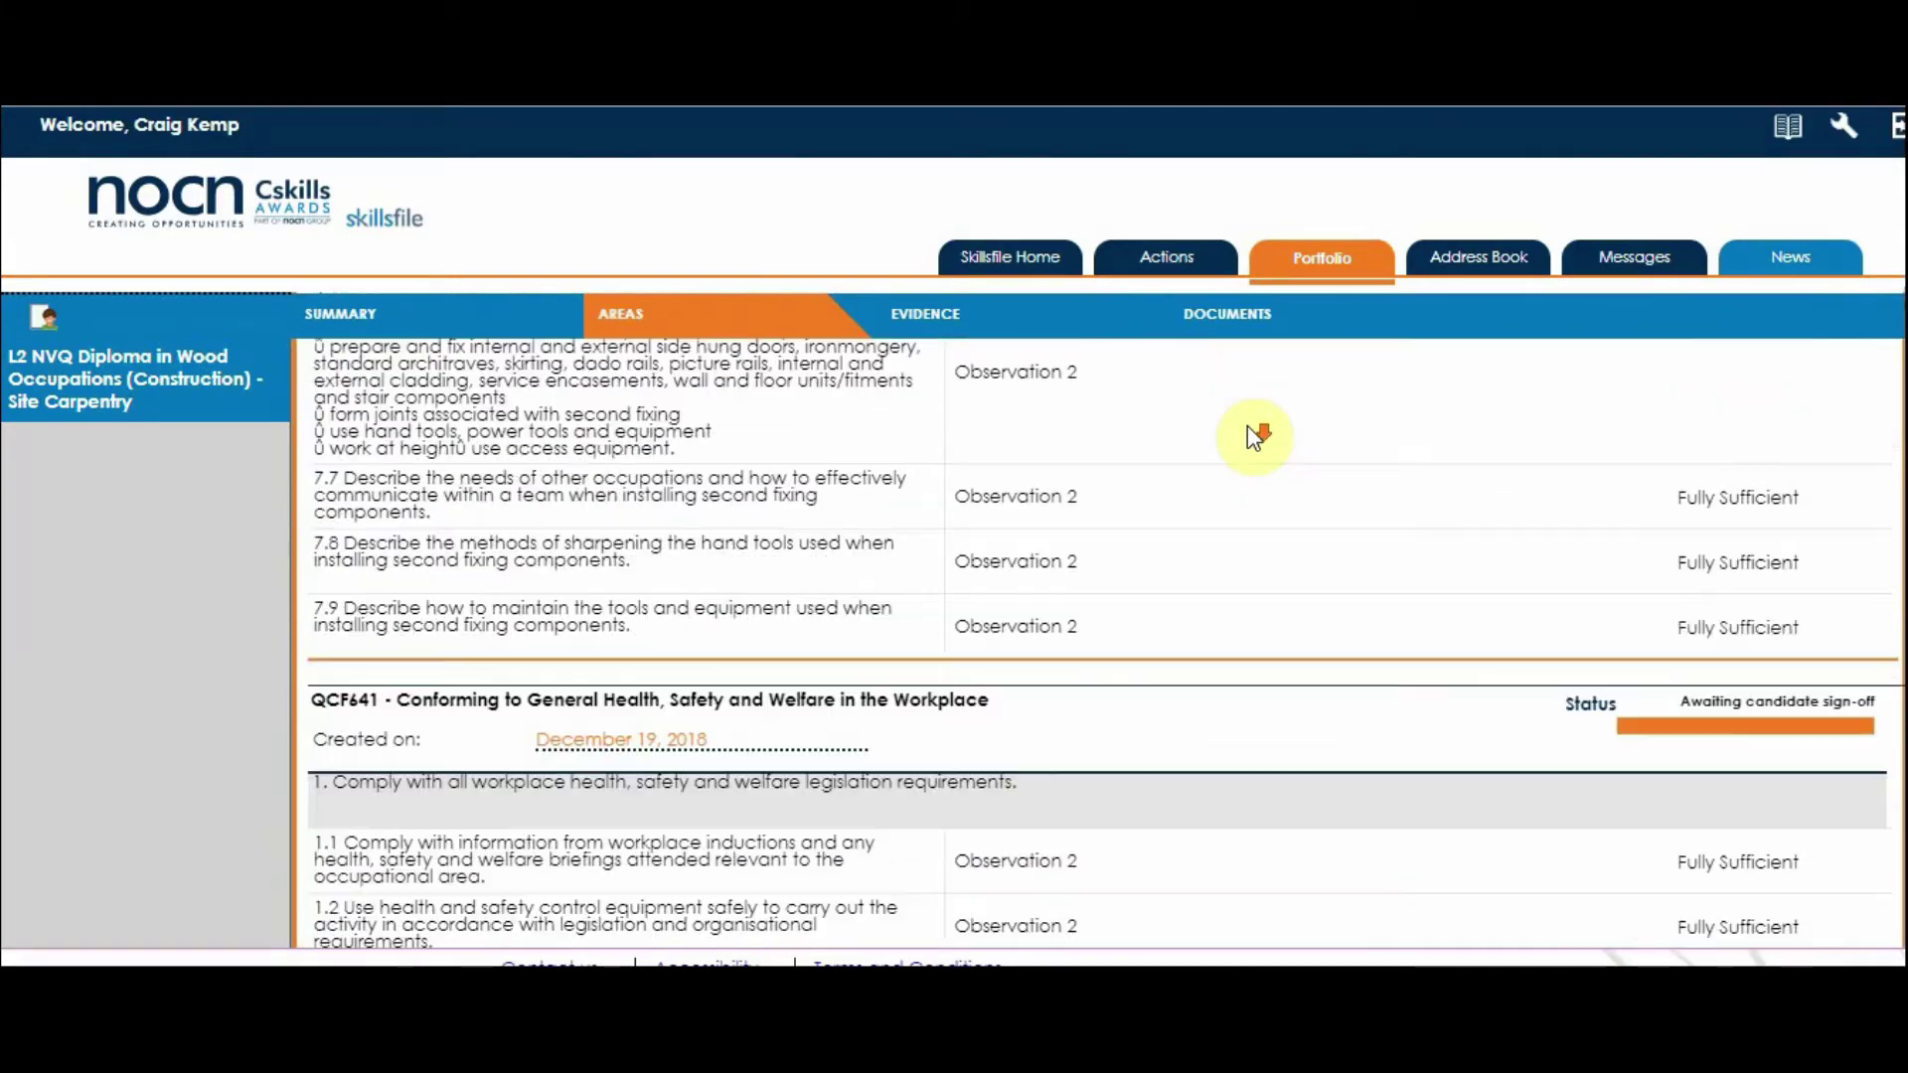
# - Check the status and criteria sufficiency of units QCF641, QCF642, QCF643 and Unit358v3
pyautogui.scroll(-4, 1248, 425)
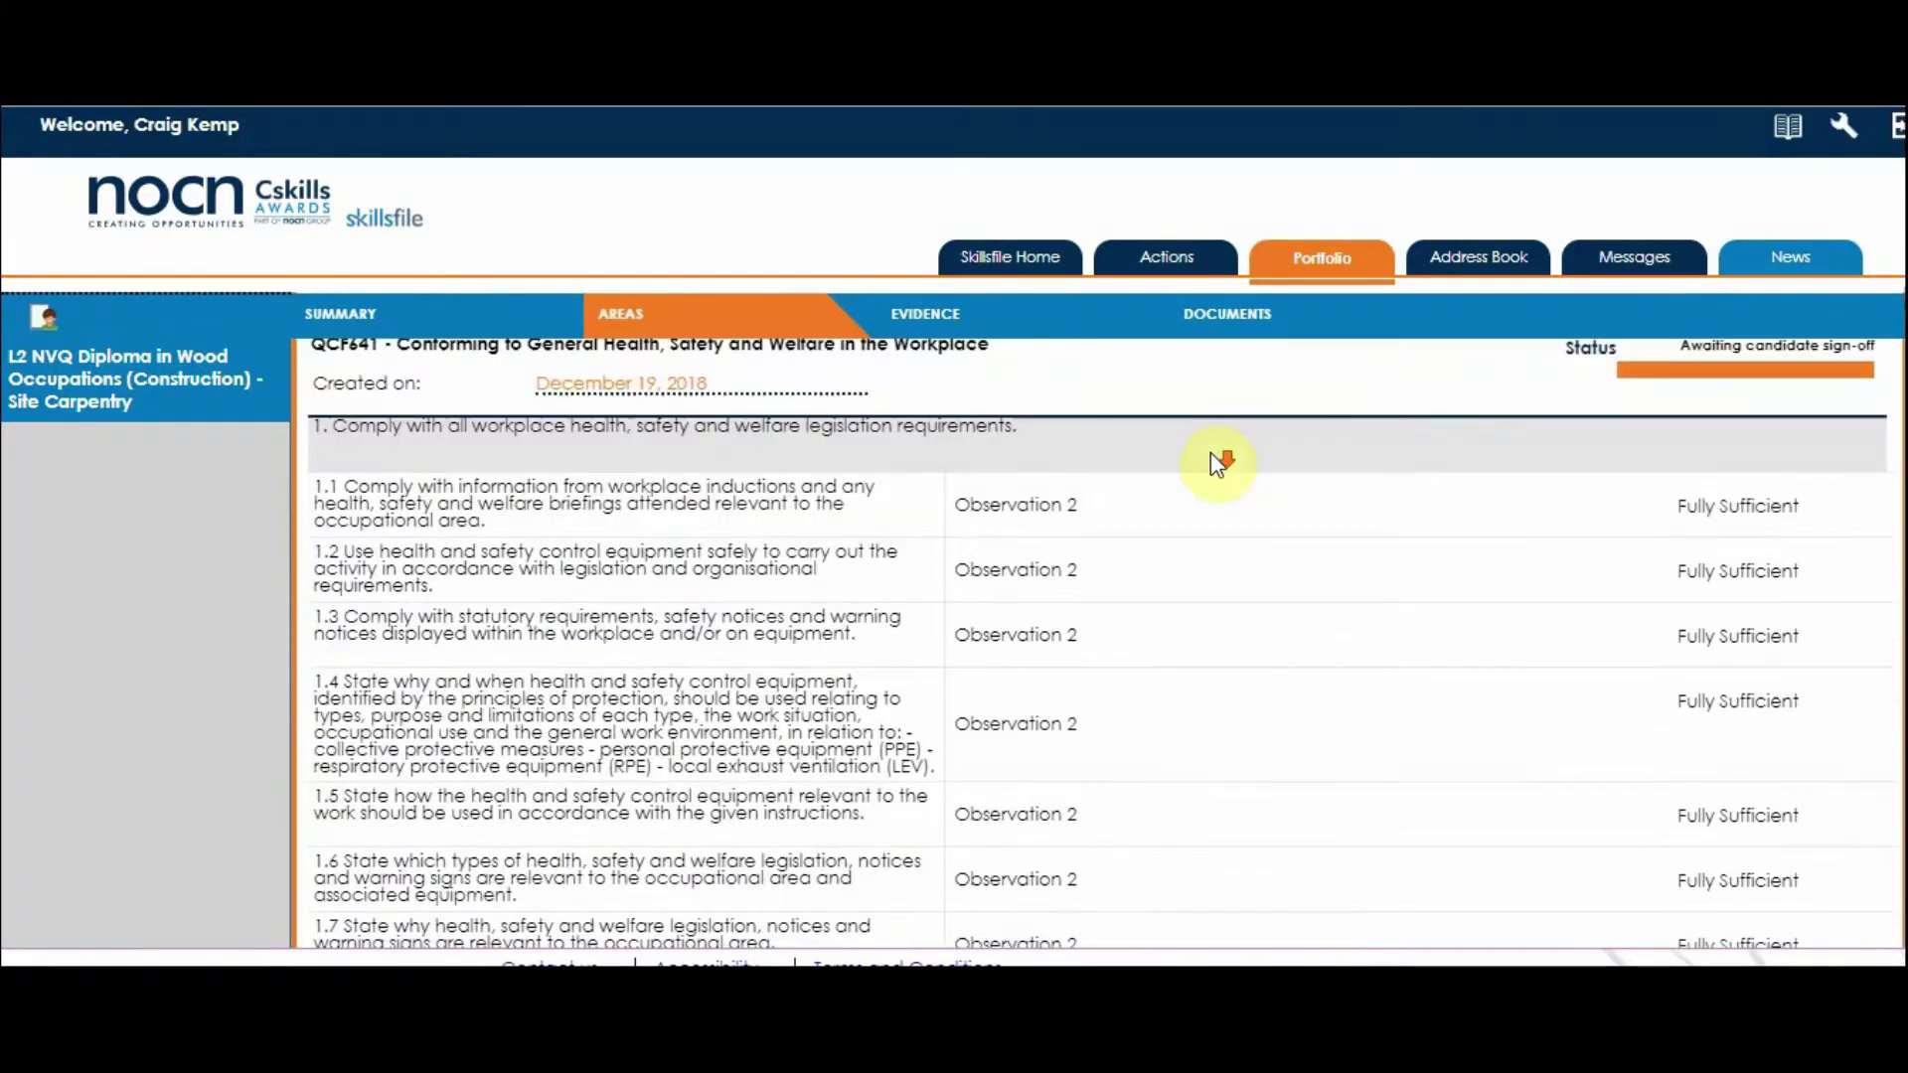
pyautogui.scroll(-12, 1210, 452)
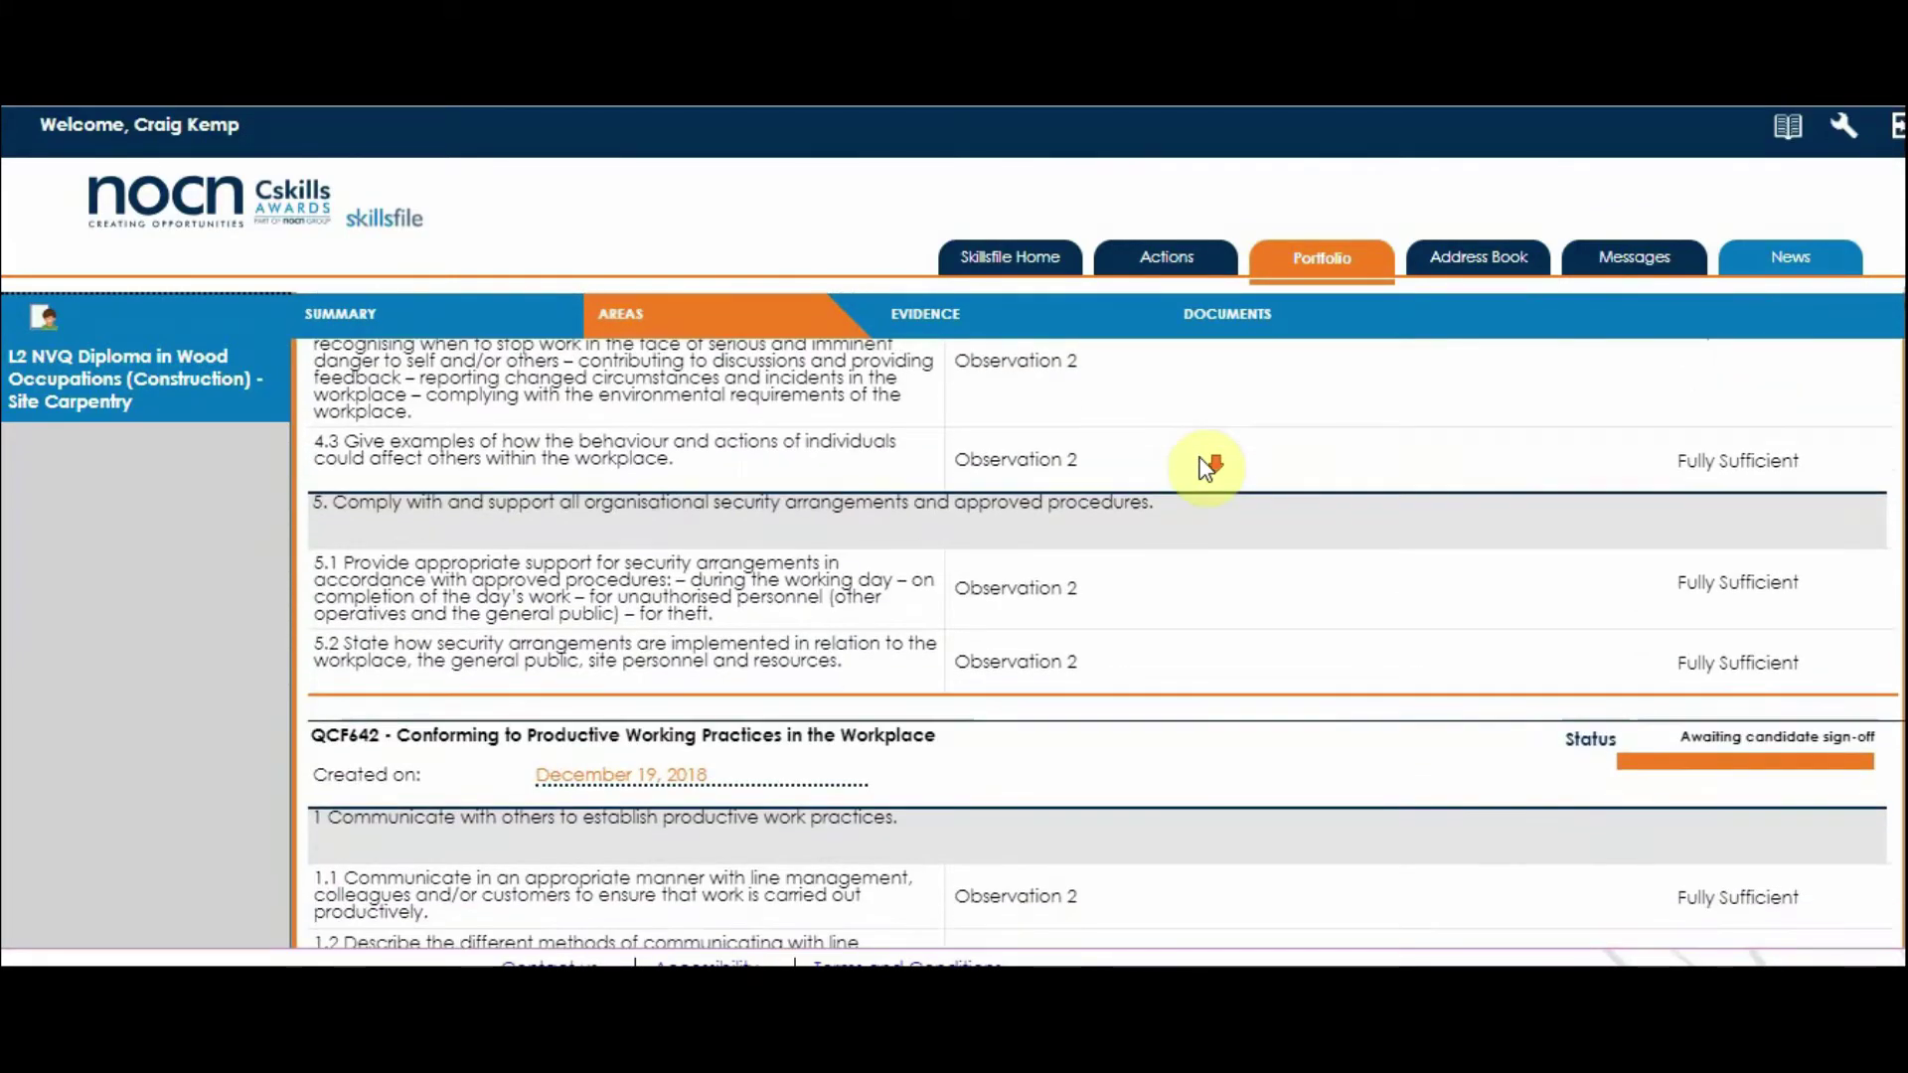
pyautogui.scroll(-3, 1208, 467)
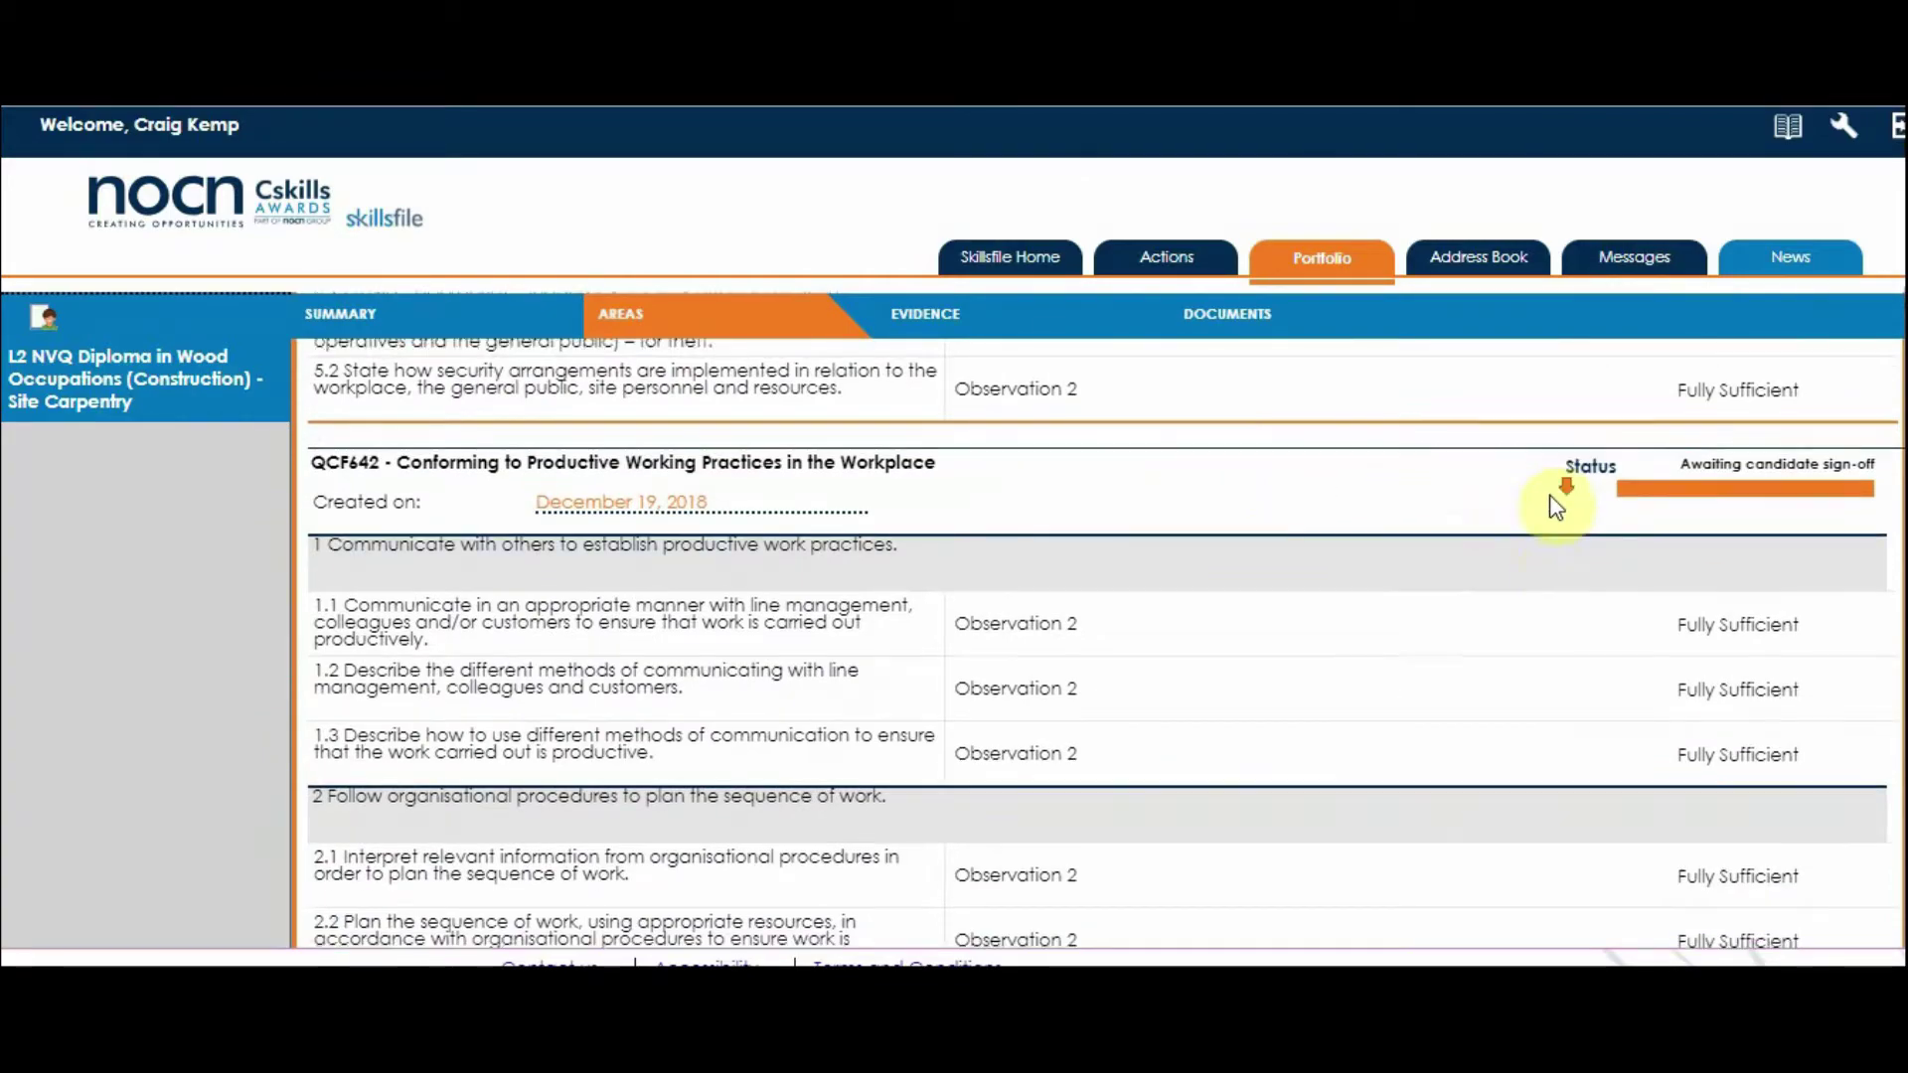
pyautogui.scroll(-18, 1556, 507)
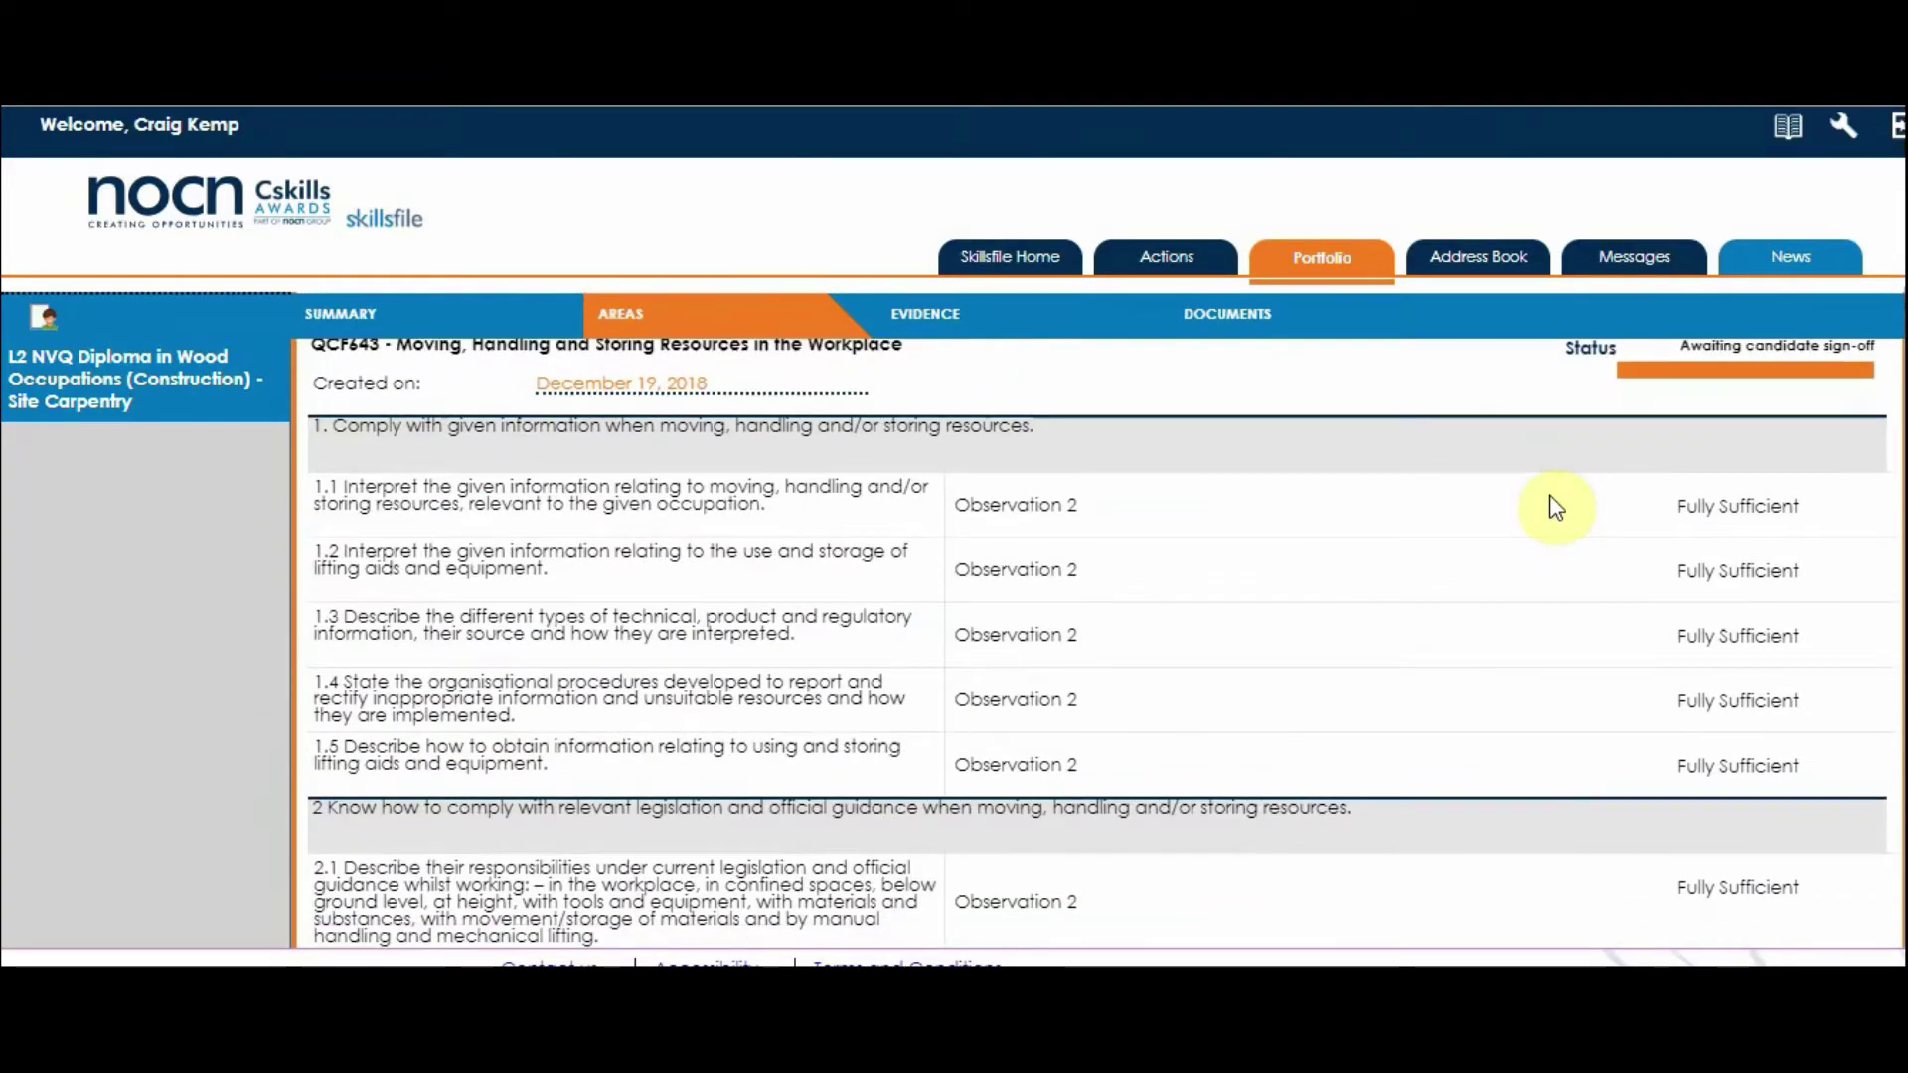
pyautogui.scroll(-10, 1546, 407)
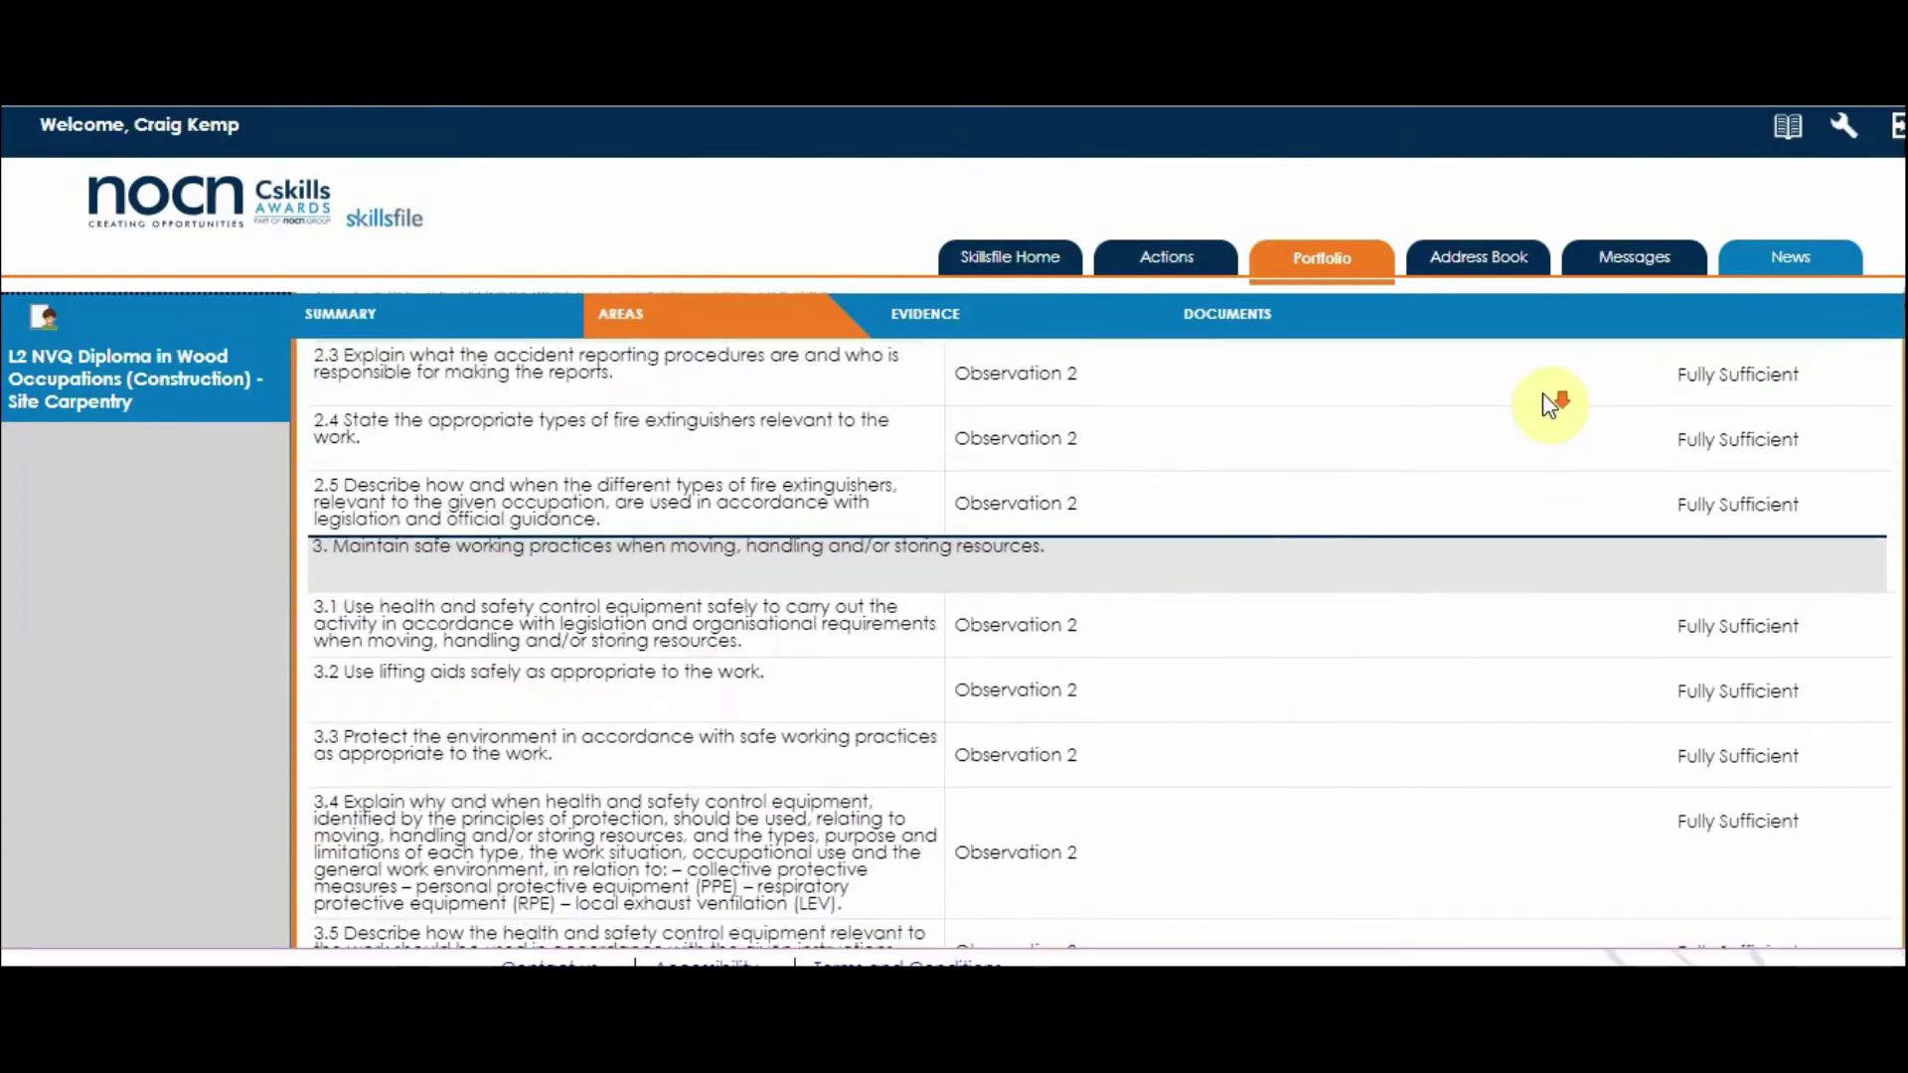
pyautogui.scroll(-12, 1545, 404)
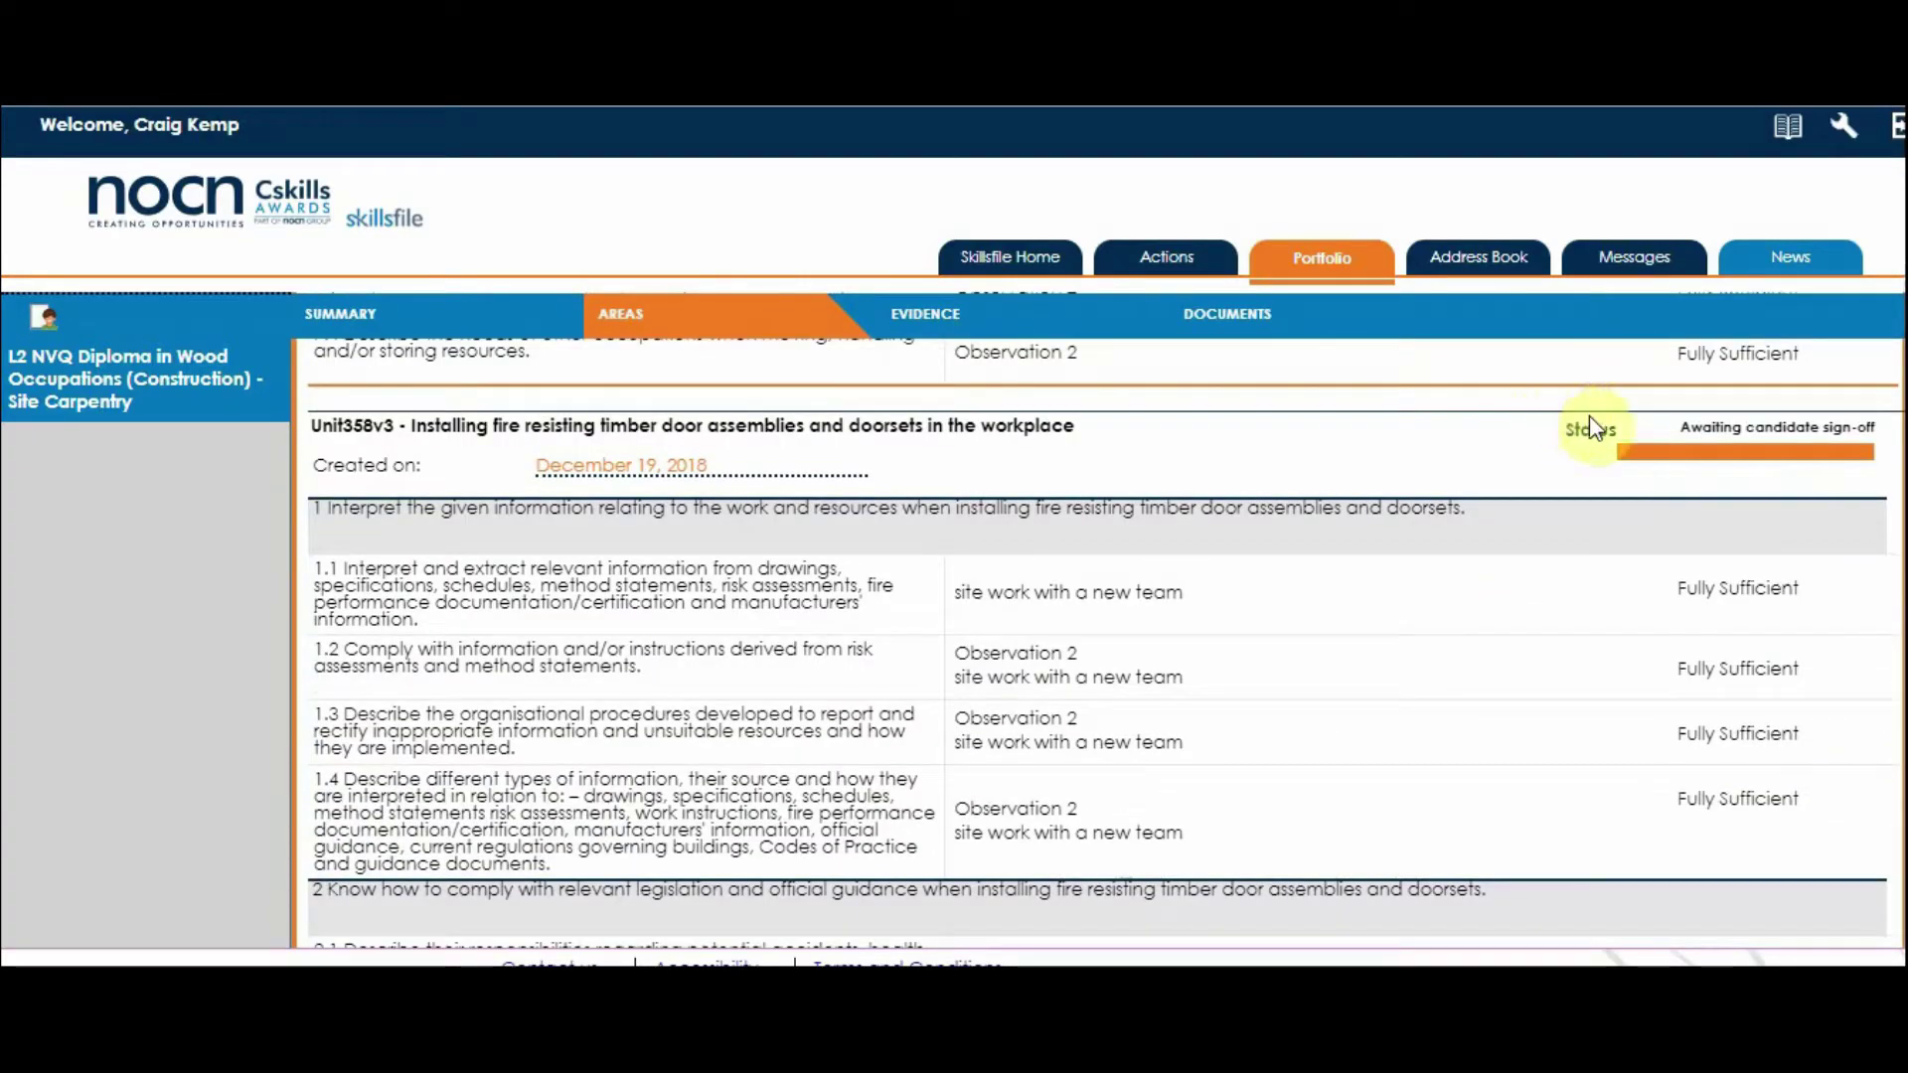
pyautogui.scroll(-5, 1293, 469)
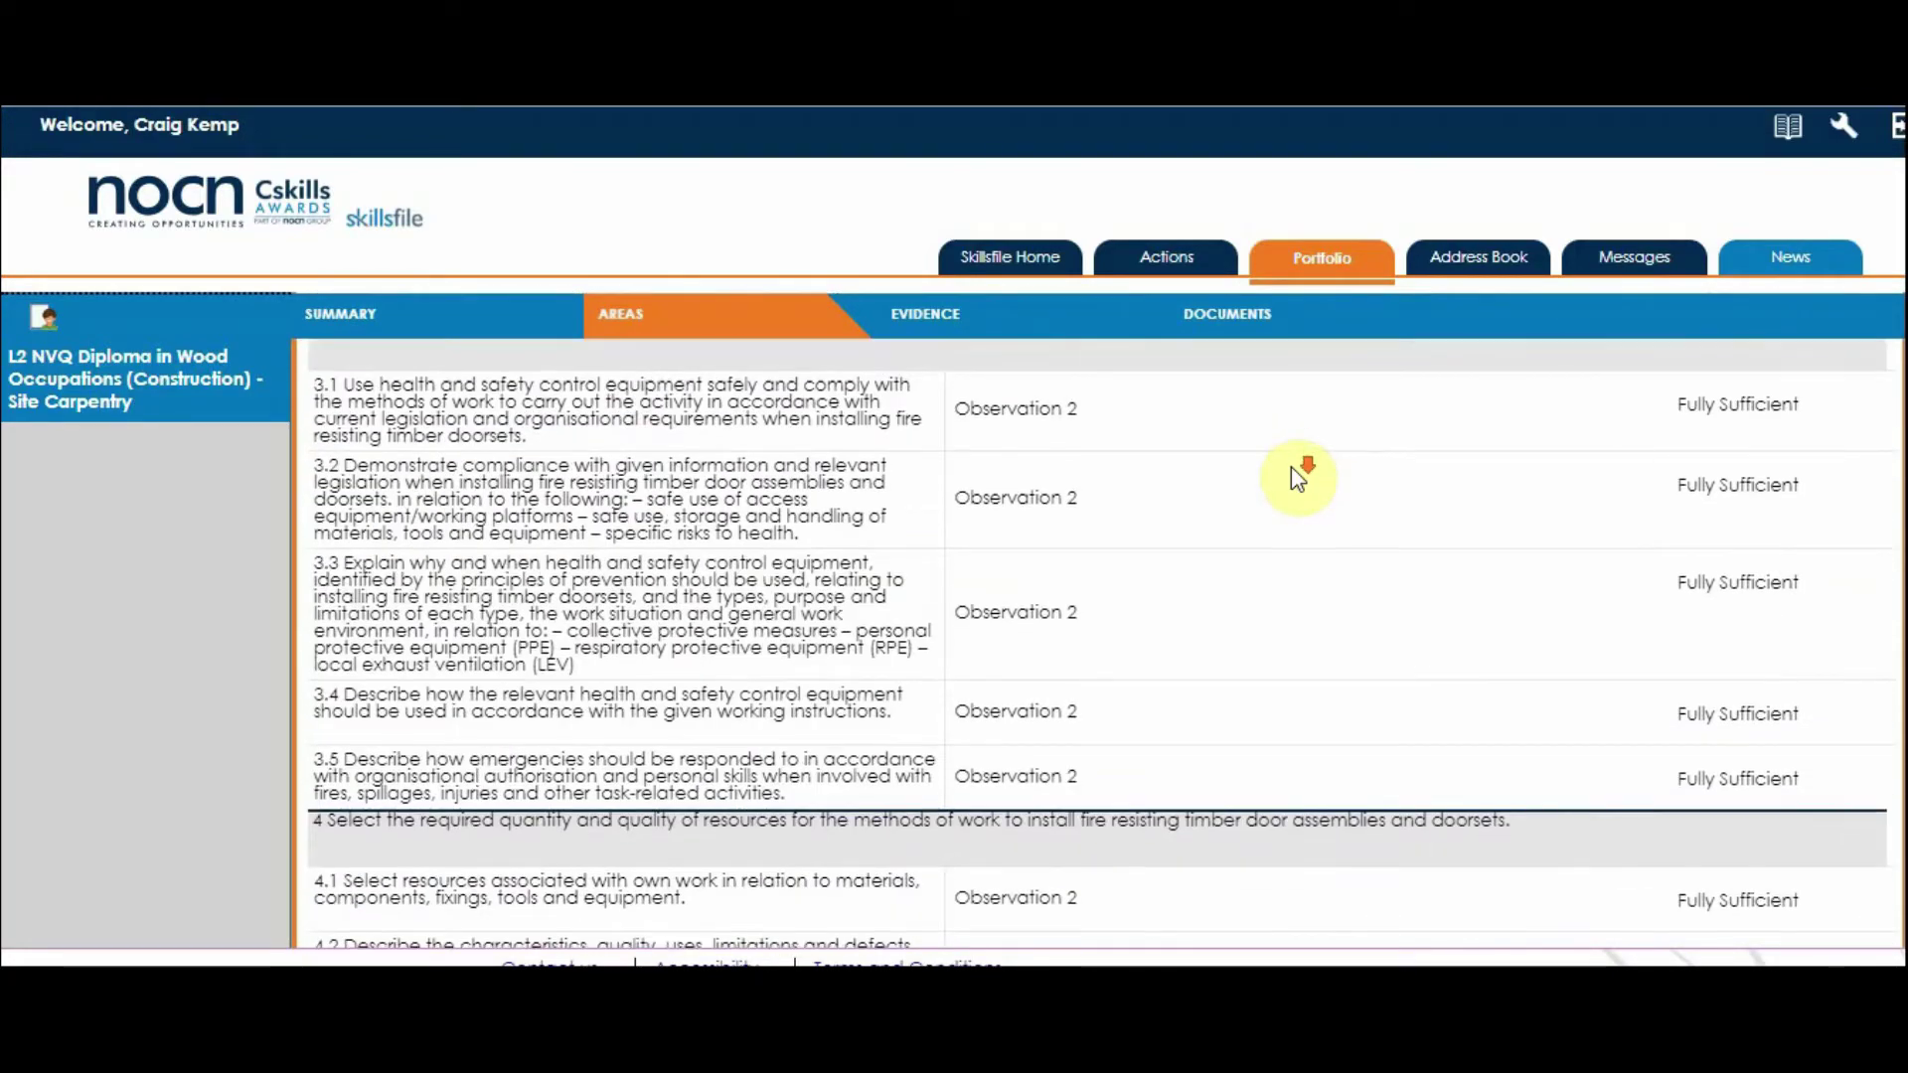
pyautogui.scroll(-10, 1291, 467)
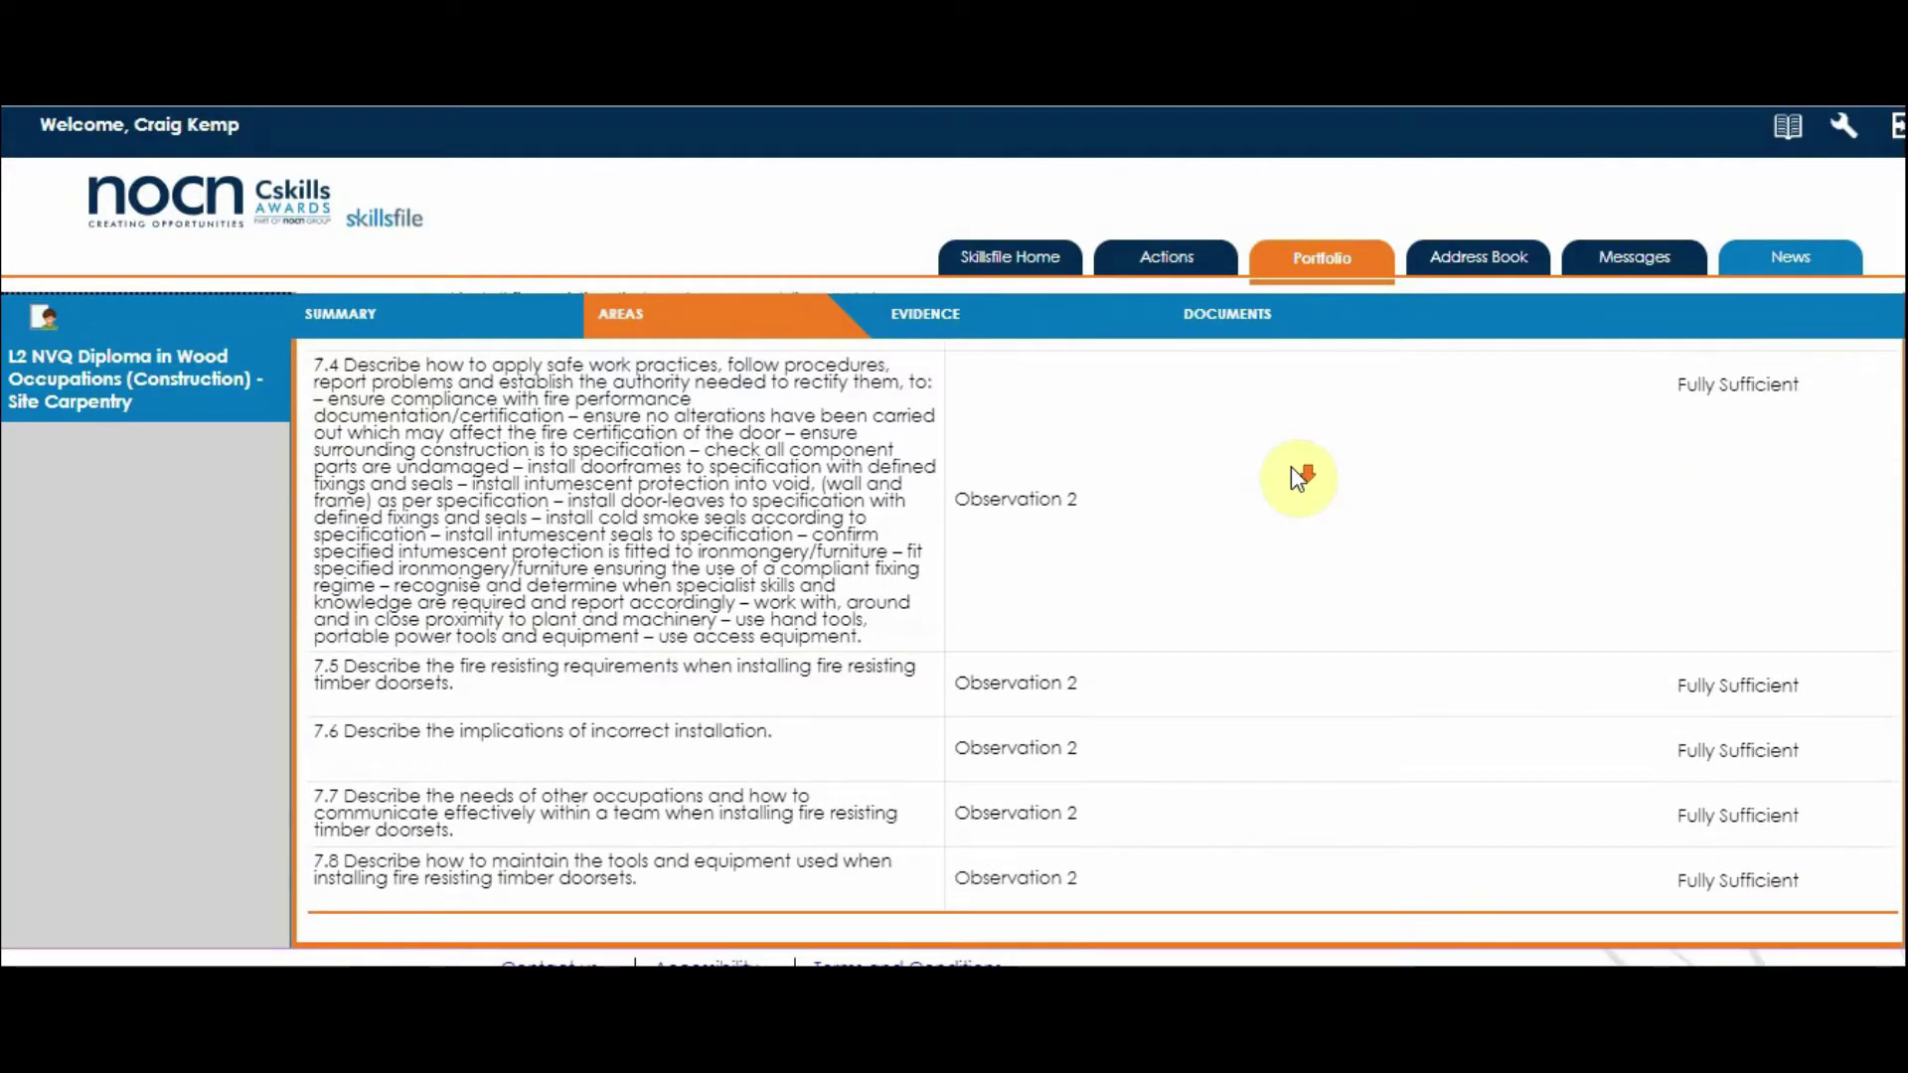
# - Recheck the sign-off statuses and evidence linked to the criteria, from Unit358v3 back up to QCF10Av2
pyautogui.scroll(8, 1291, 467)
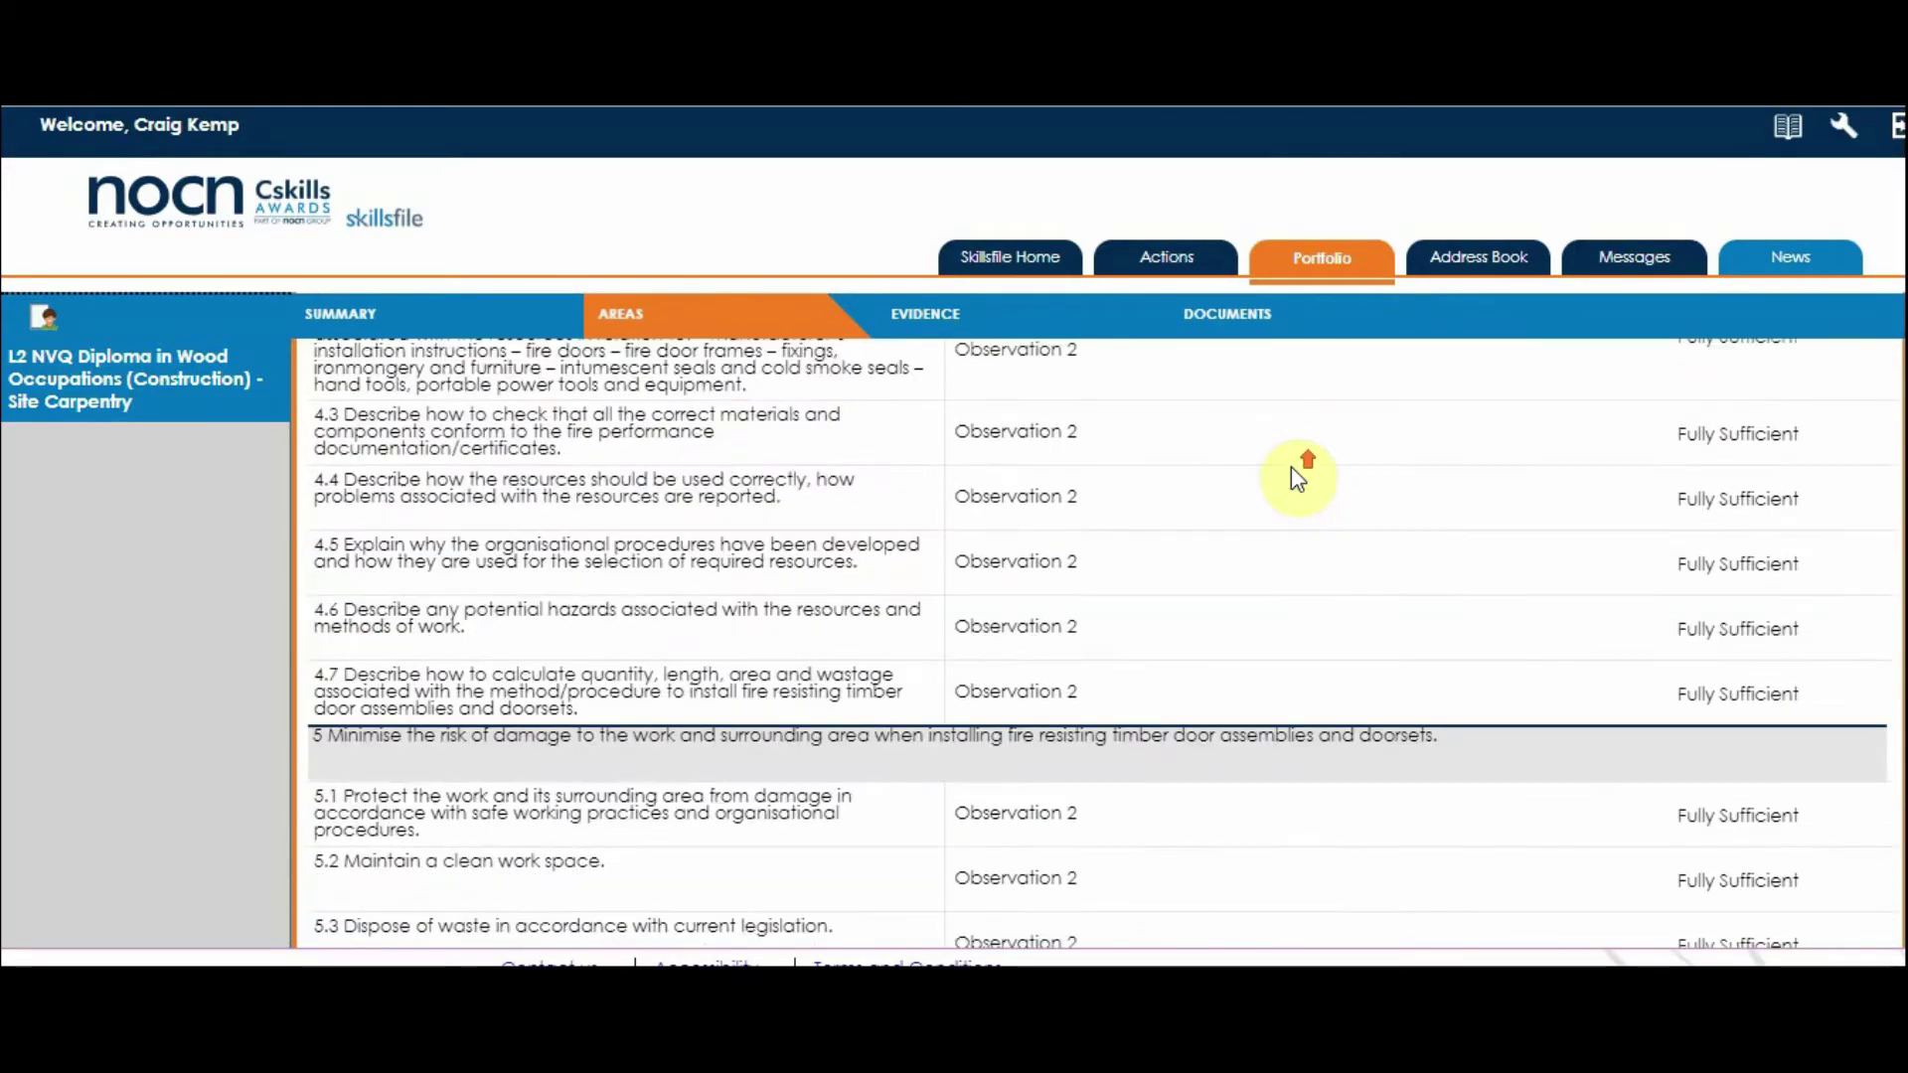
pyautogui.scroll(6, 1291, 467)
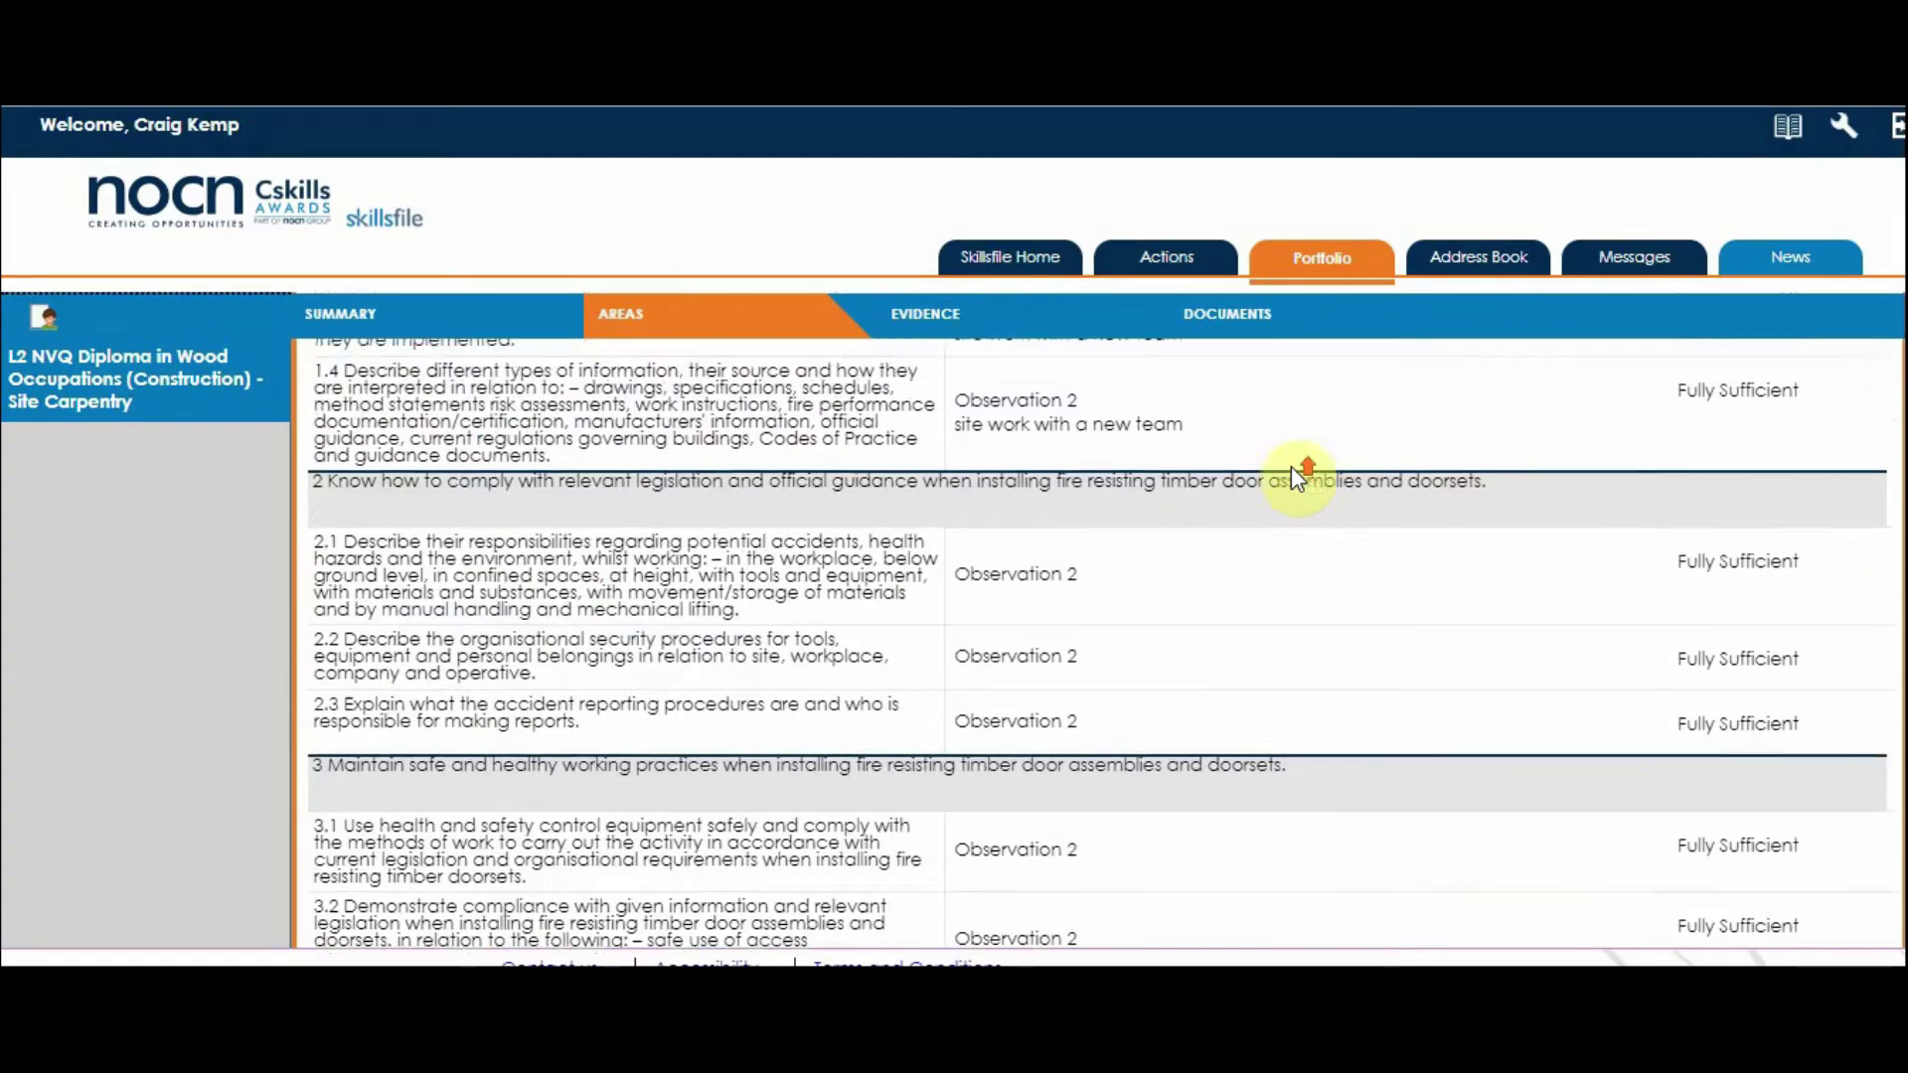
pyautogui.scroll(3, 1291, 467)
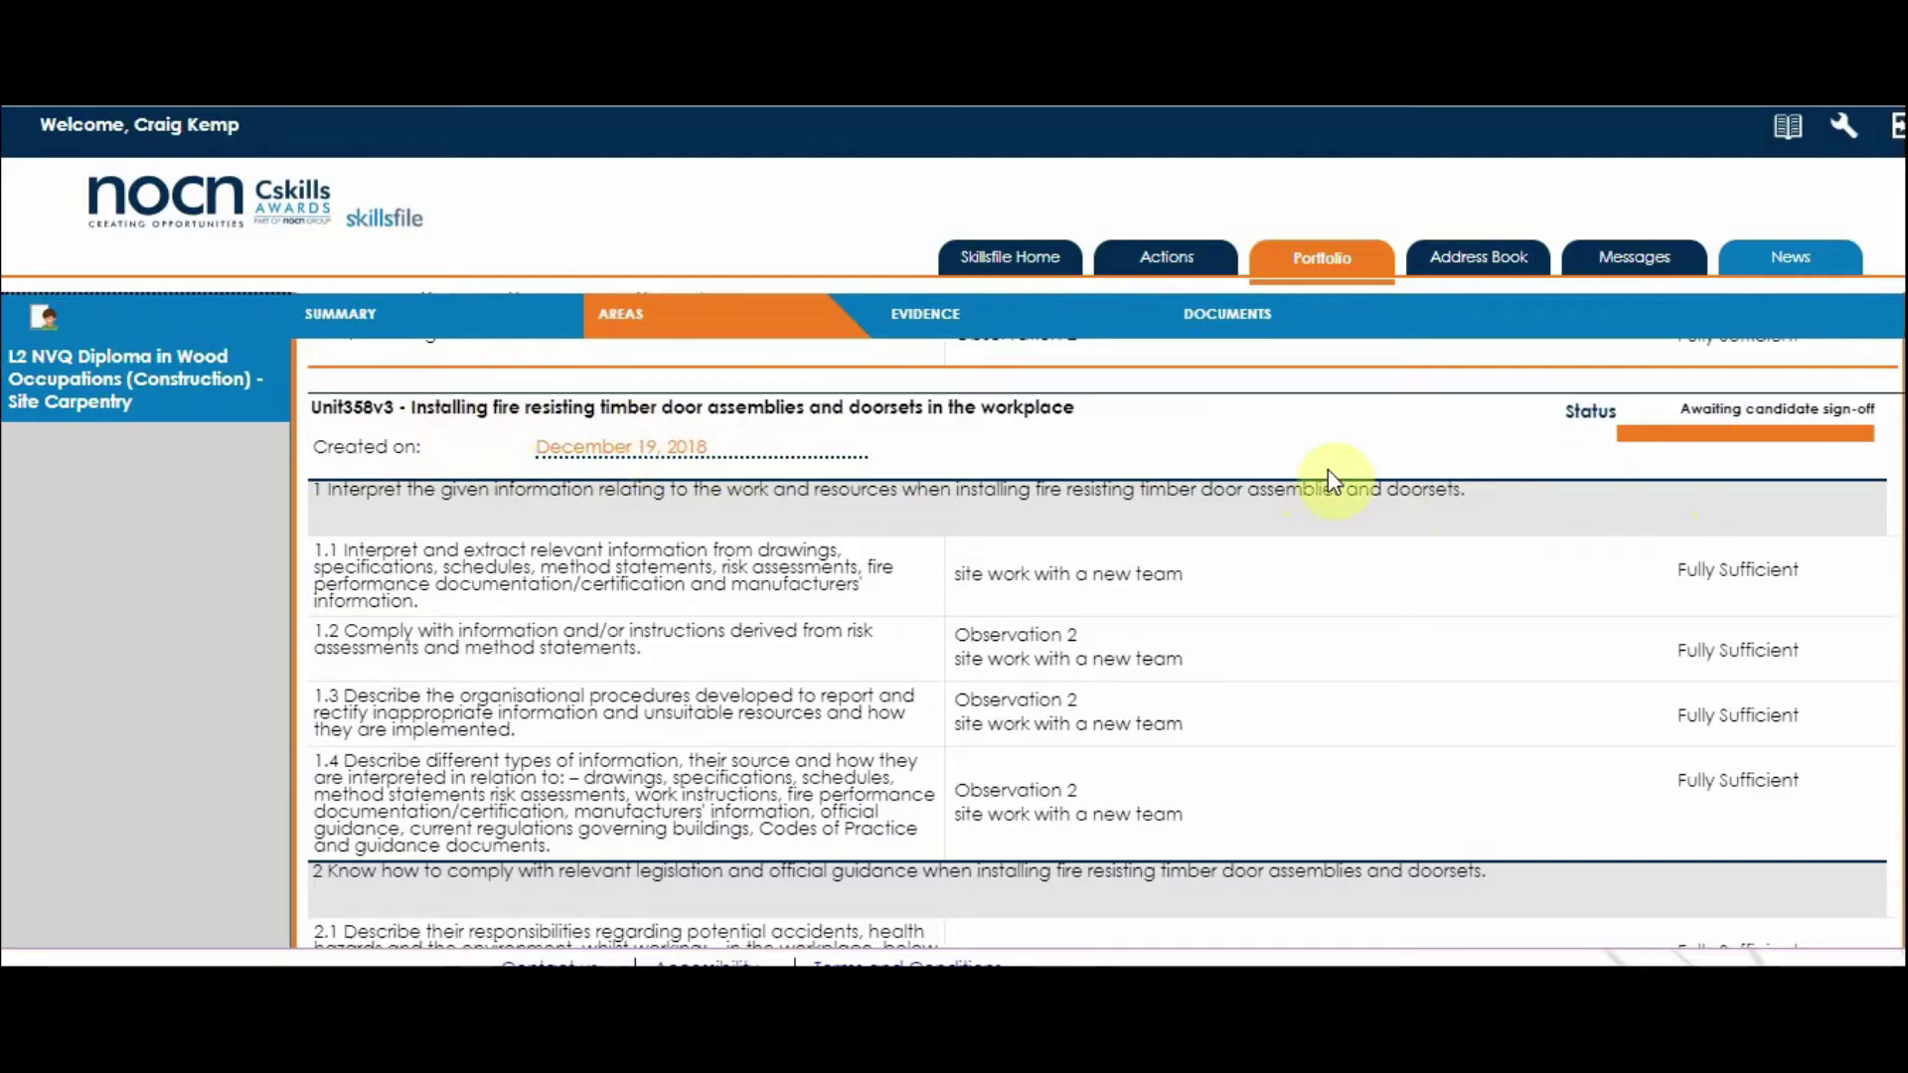
pyautogui.scroll(10, 1329, 477)
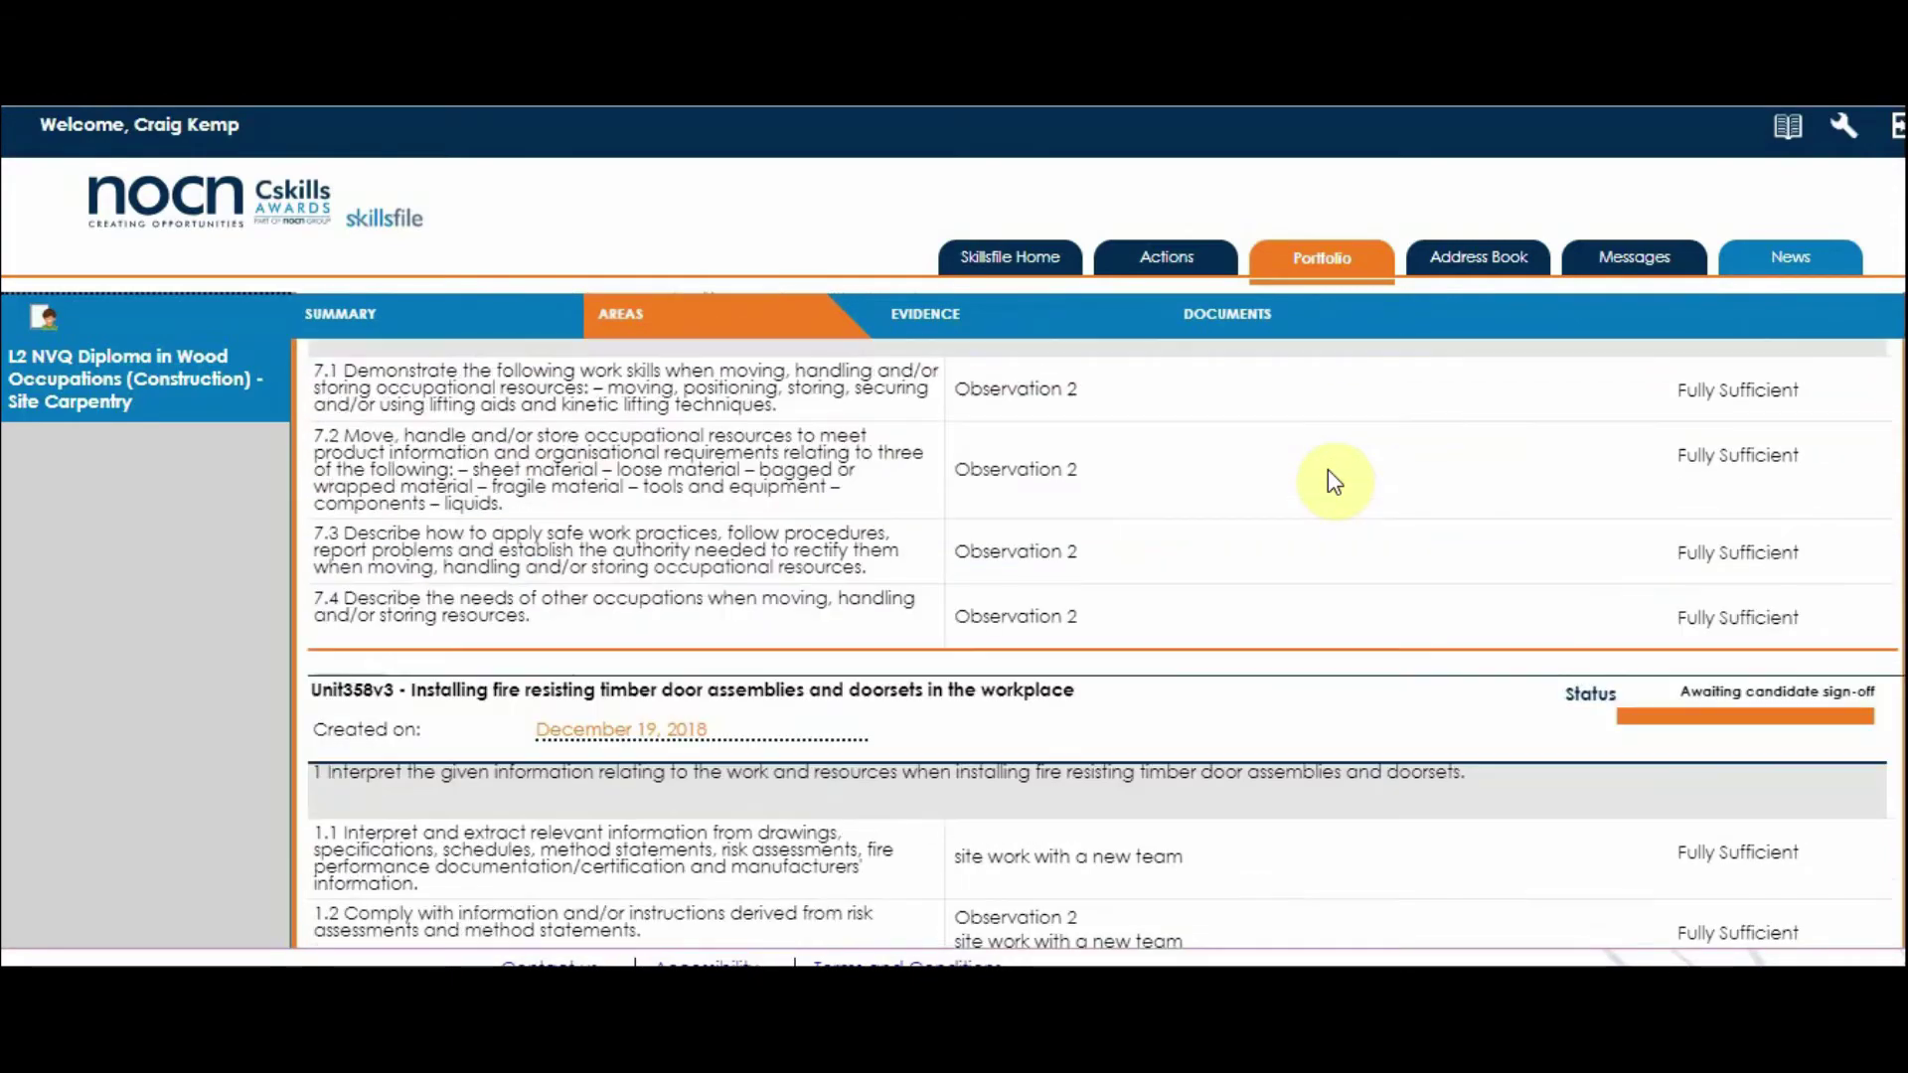
pyautogui.scroll(15, 1327, 480)
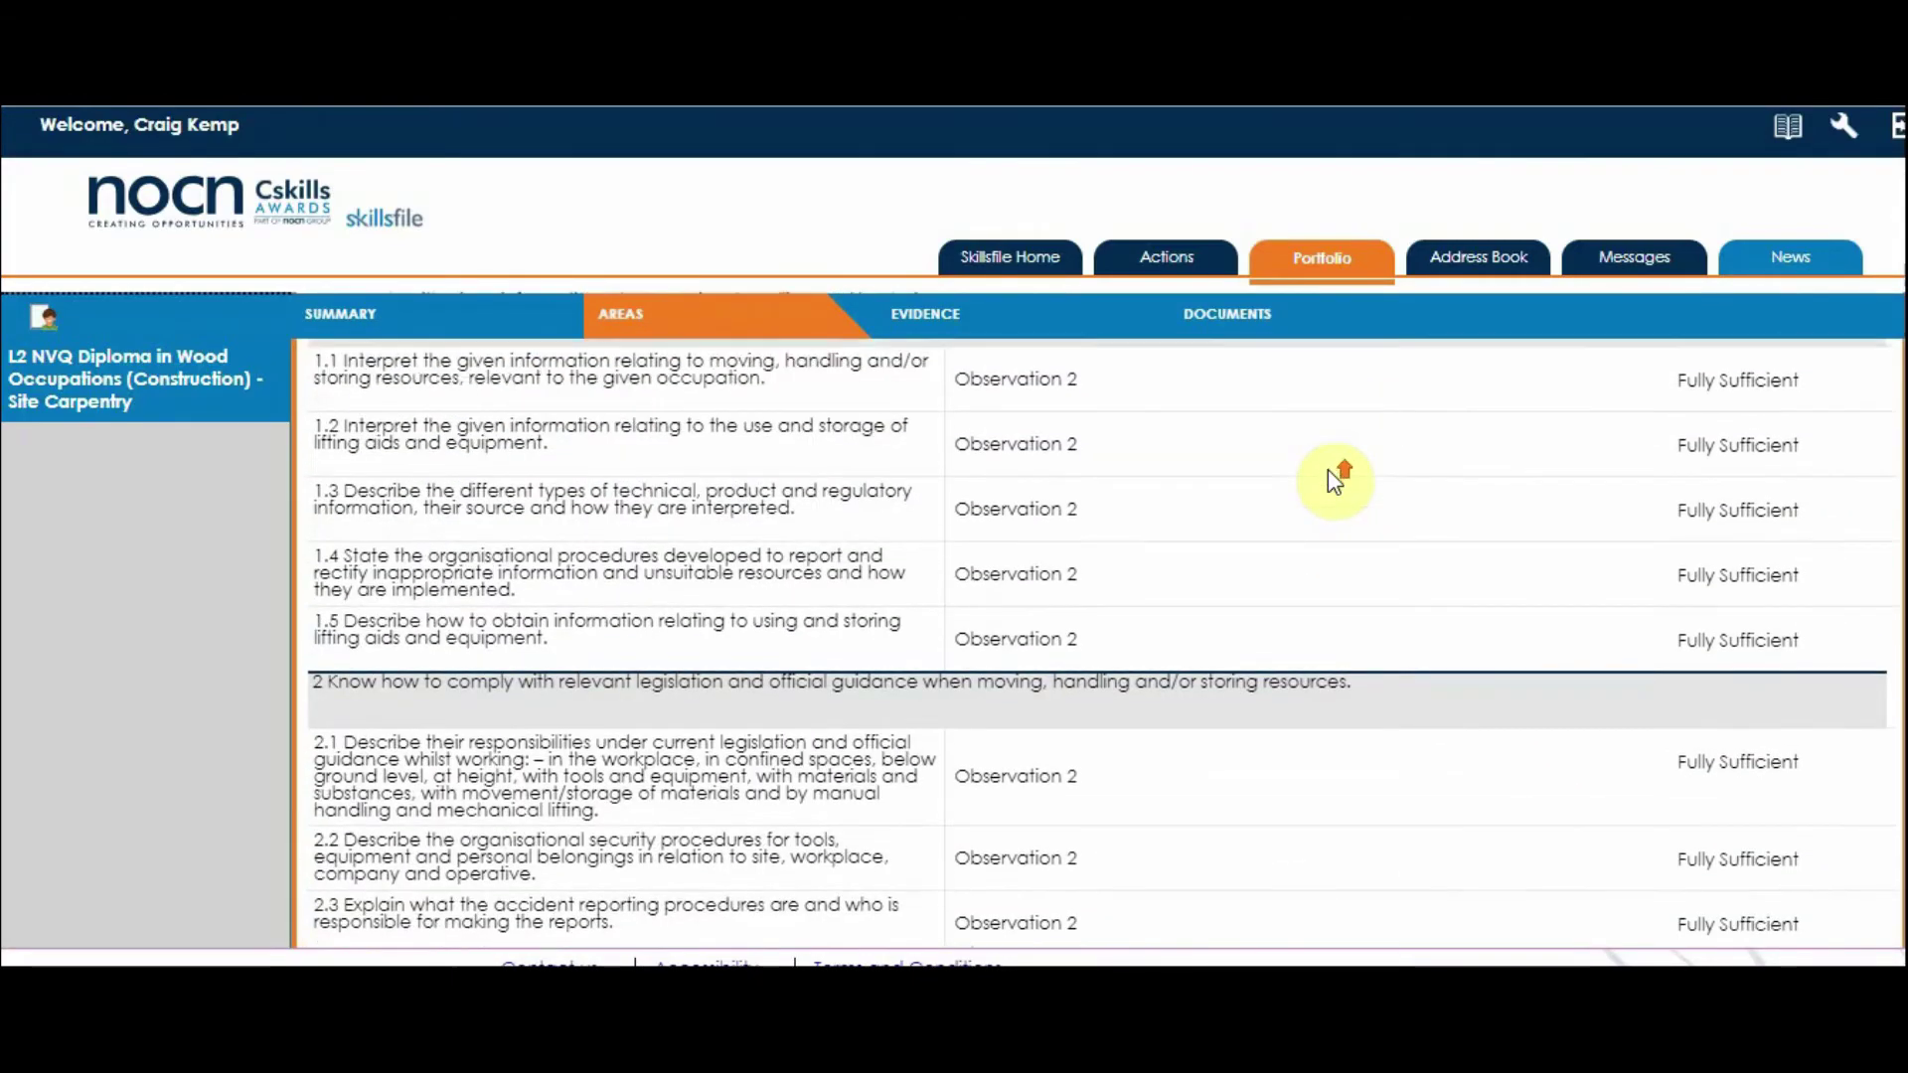
pyautogui.scroll(15, 1327, 469)
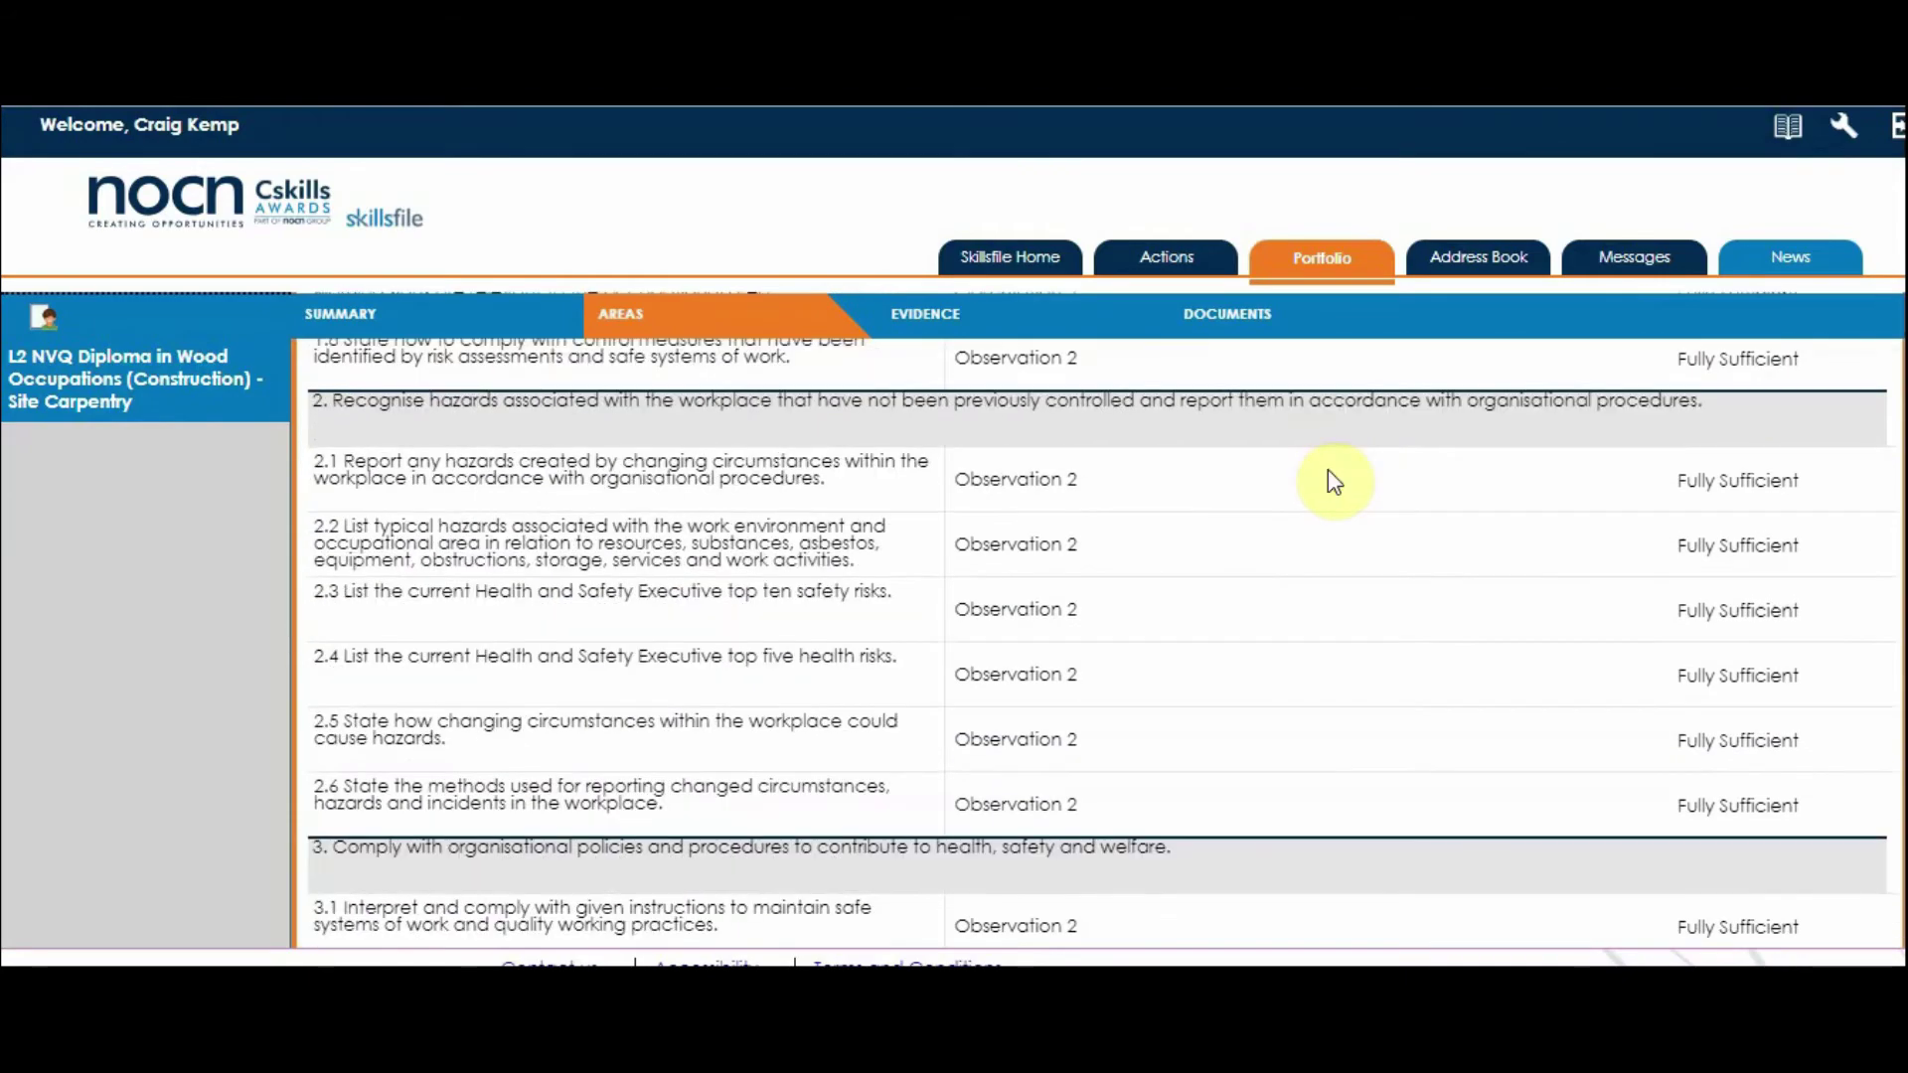
pyautogui.scroll(1, 1327, 469)
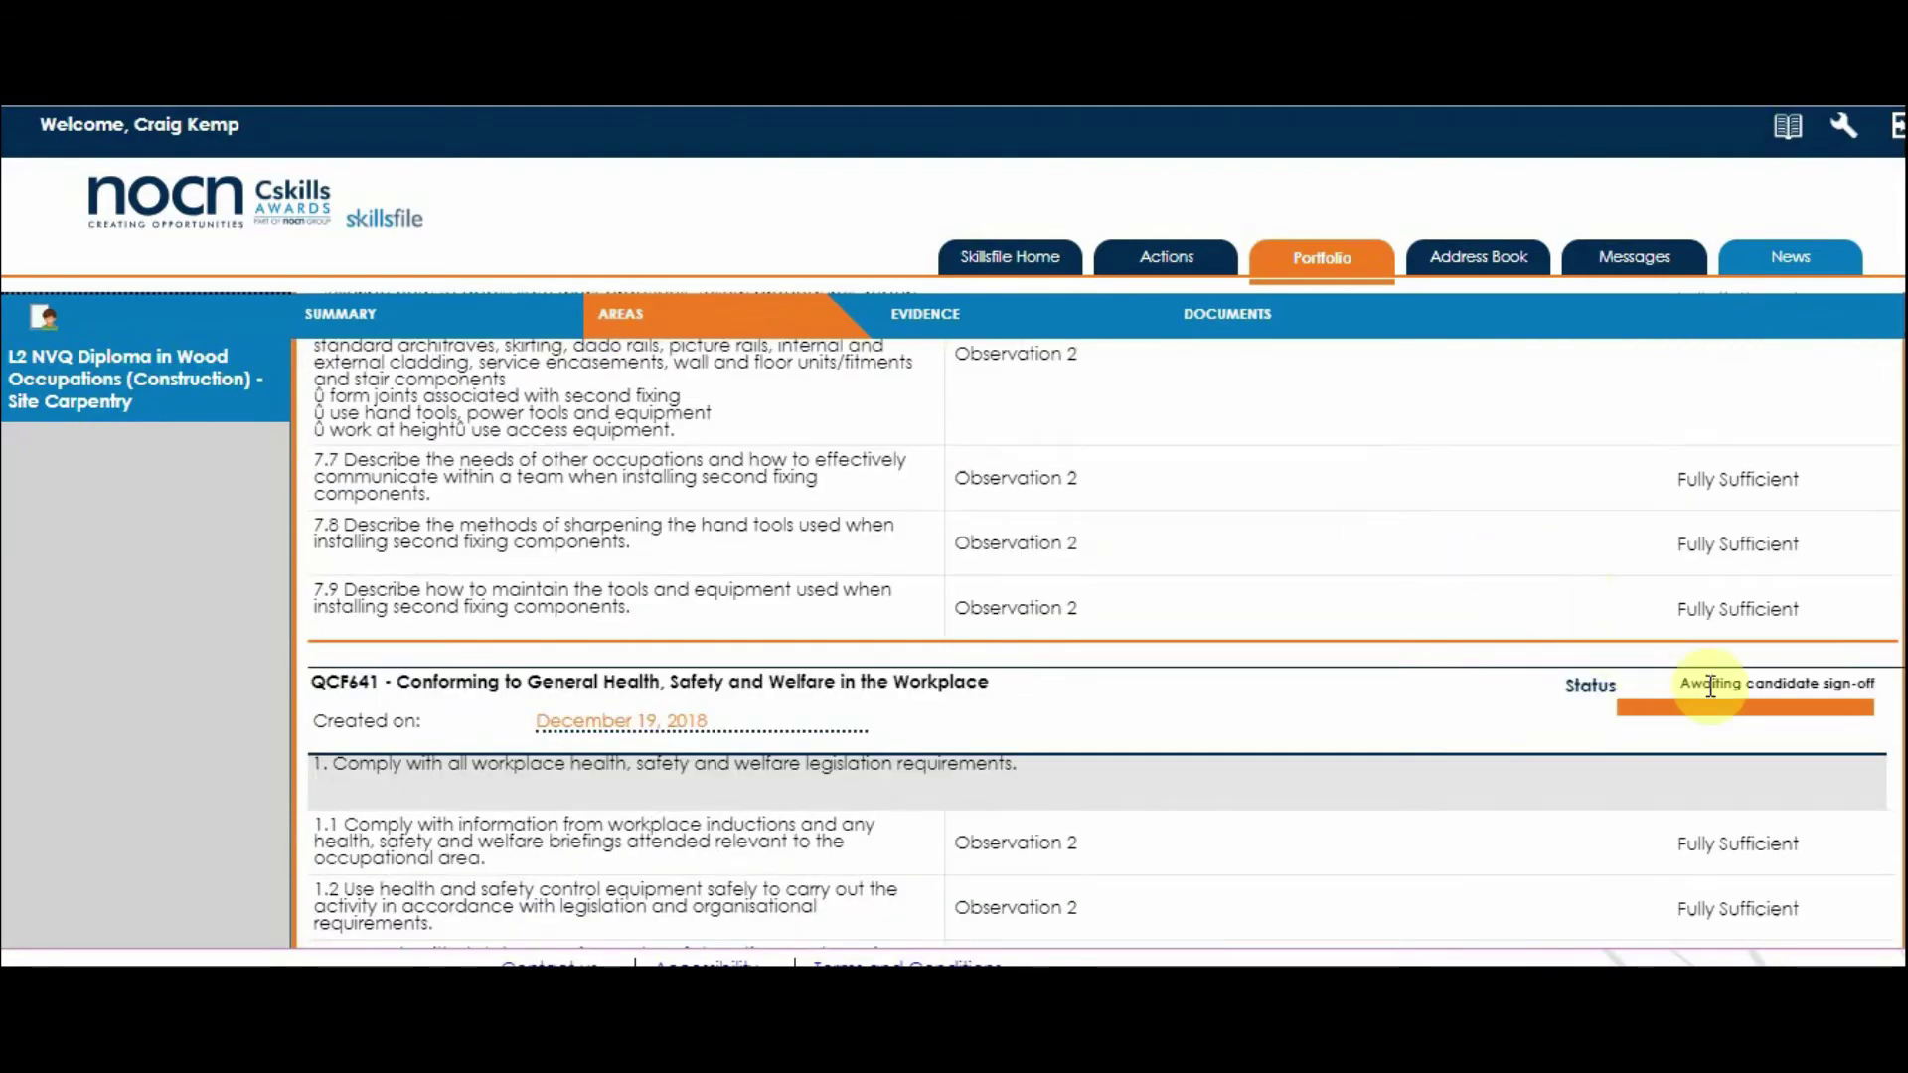
pyautogui.scroll(15, 1310, 512)
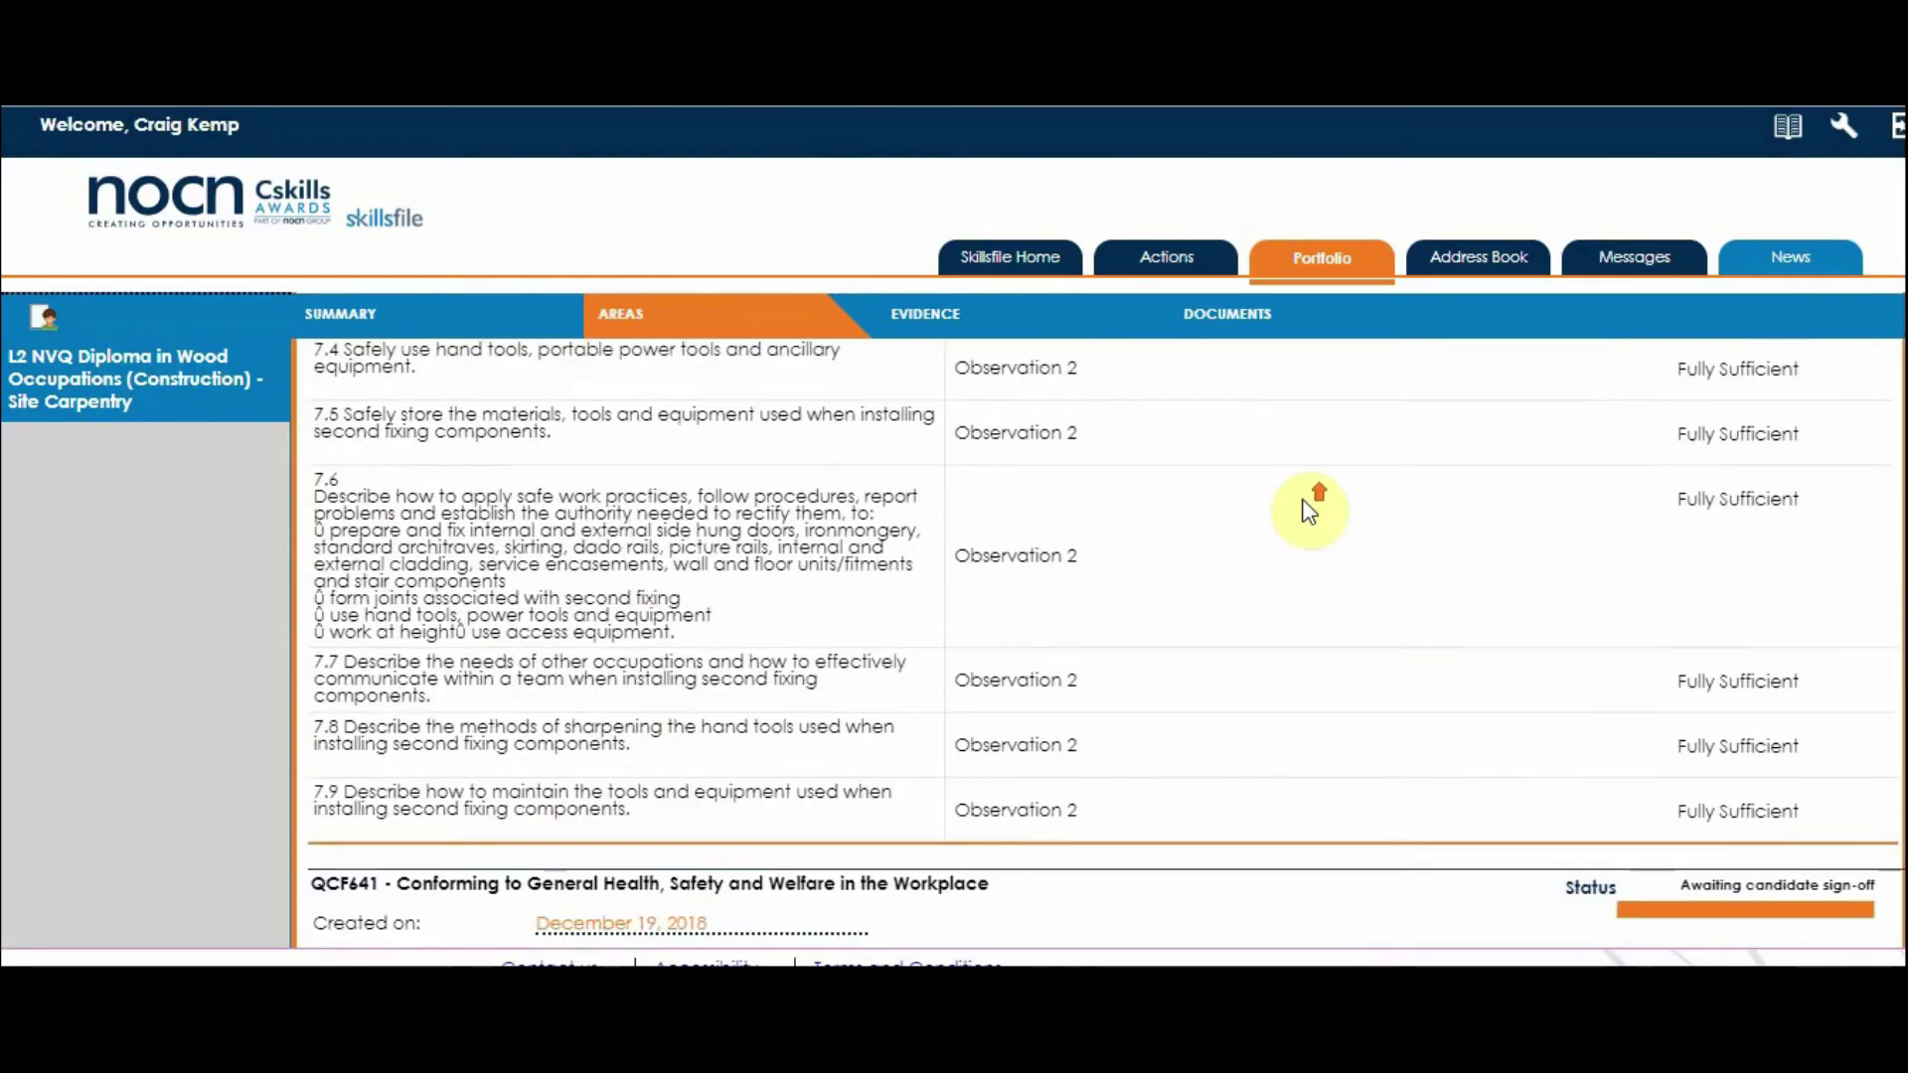
pyautogui.scroll(10, 1310, 511)
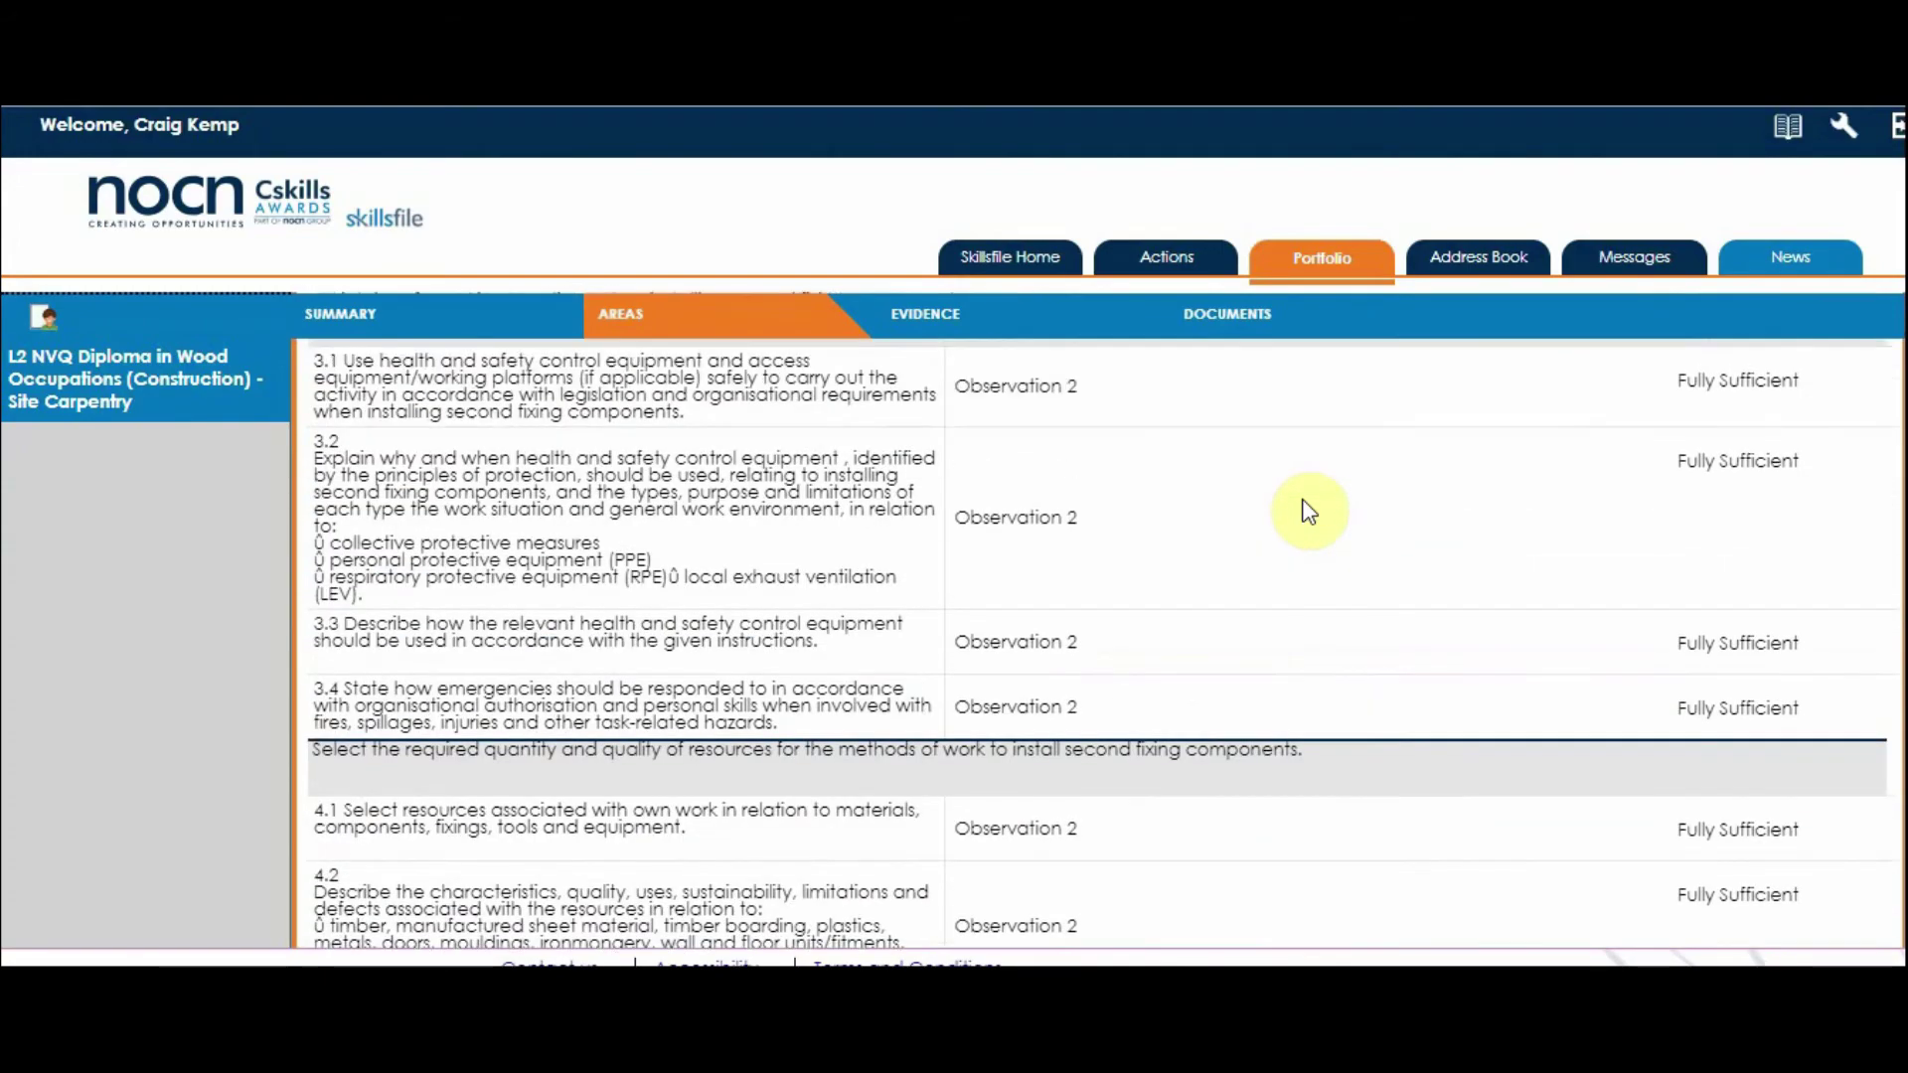